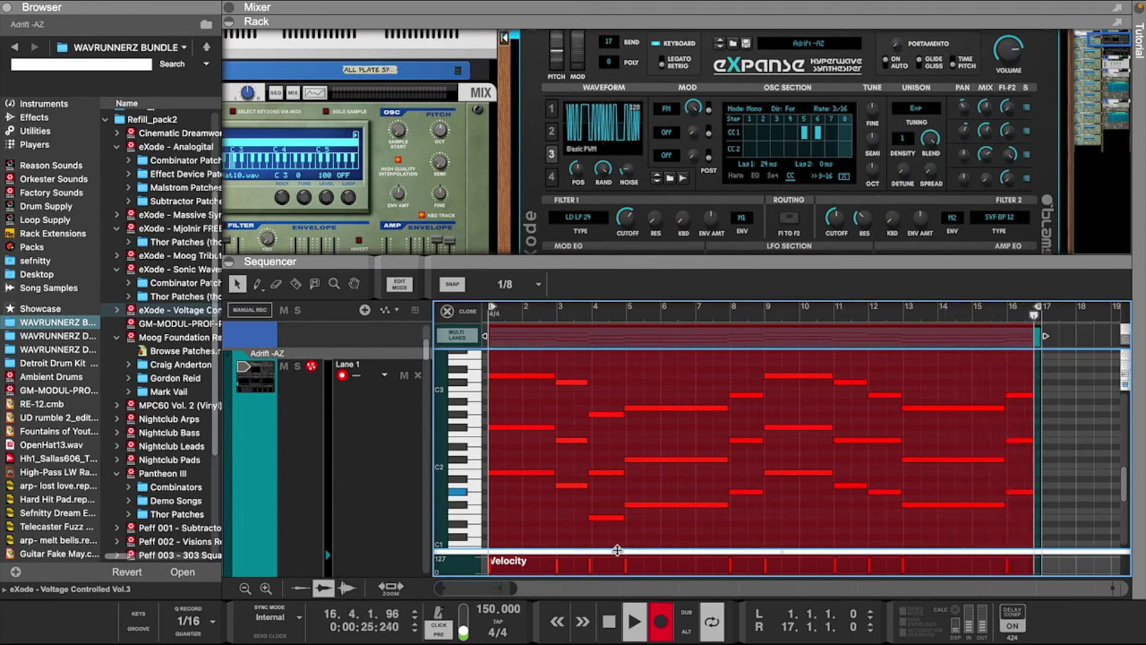
# End recording on the Adrift -AZ track and enlarge the rack to show the eXpanse synthesizer's mix channel
pyautogui.click(661, 621)
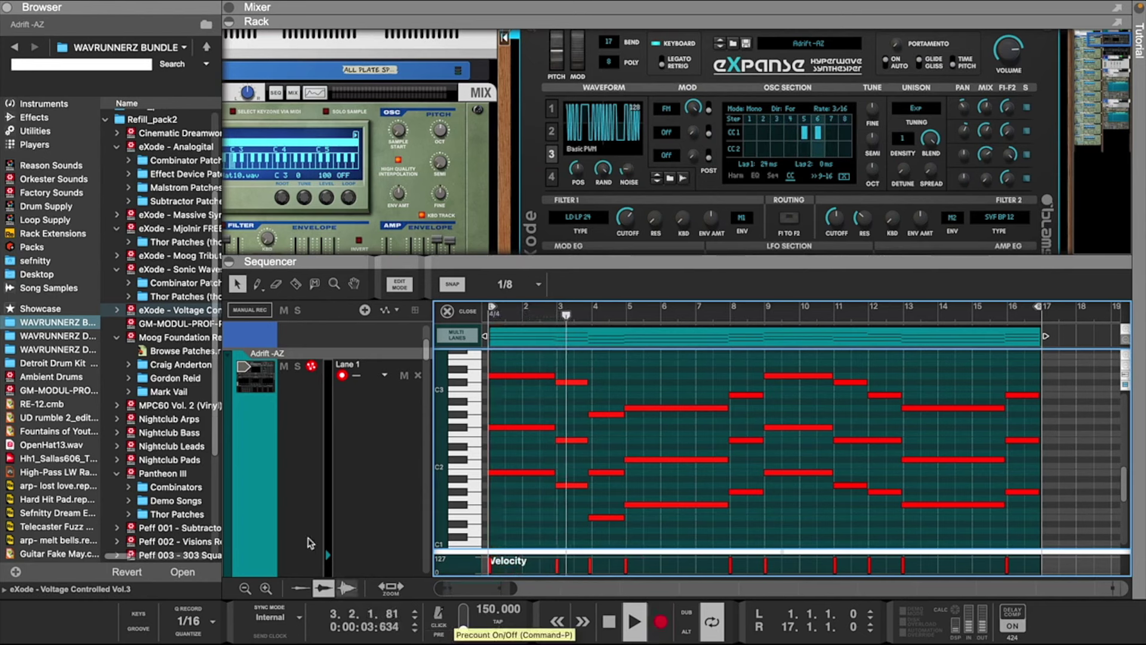
pyautogui.moveTo(842, 268); pyautogui.dragTo(844, 386)
pyautogui.scroll(2, 826, 290)
pyautogui.scroll(1, 826, 289)
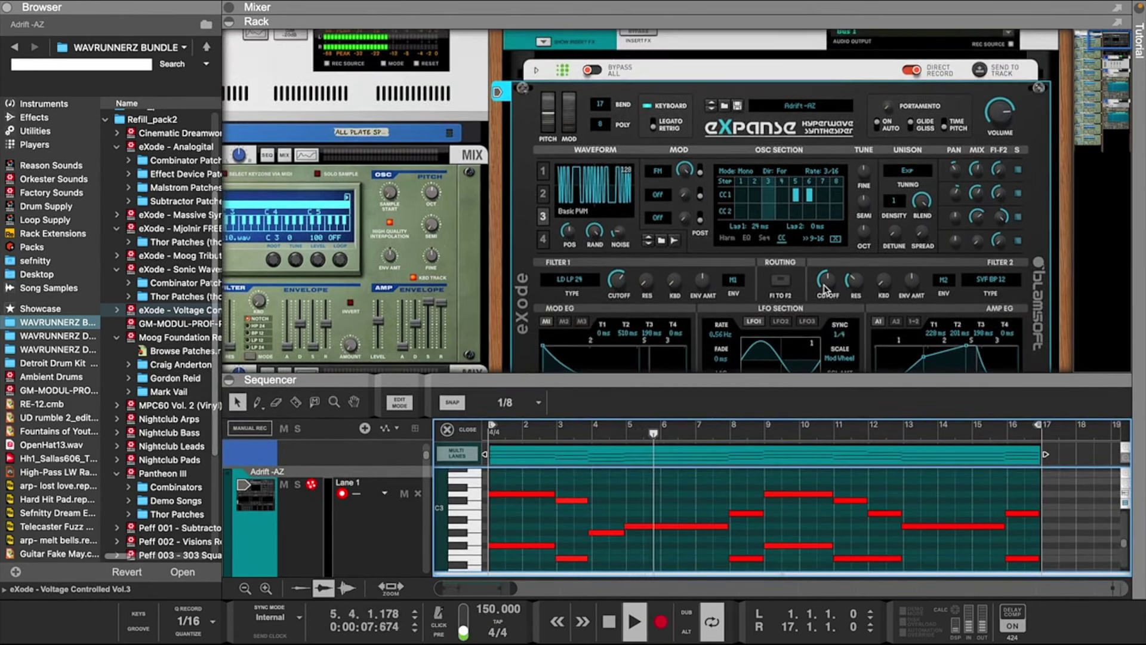
pyautogui.scroll(2, 847, 55)
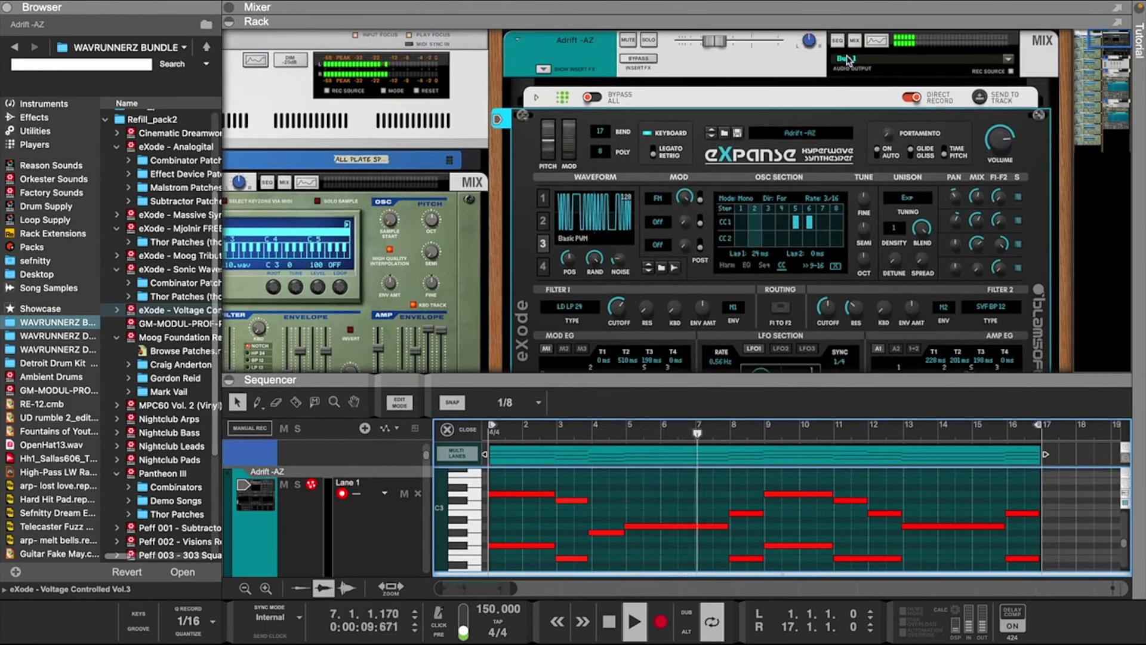
# Show the Adrift -AZ channel in the Spectrum EQ, with the low-pass at 6.86 kHz and the high-pass at 105 Hz
pyautogui.click(875, 40)
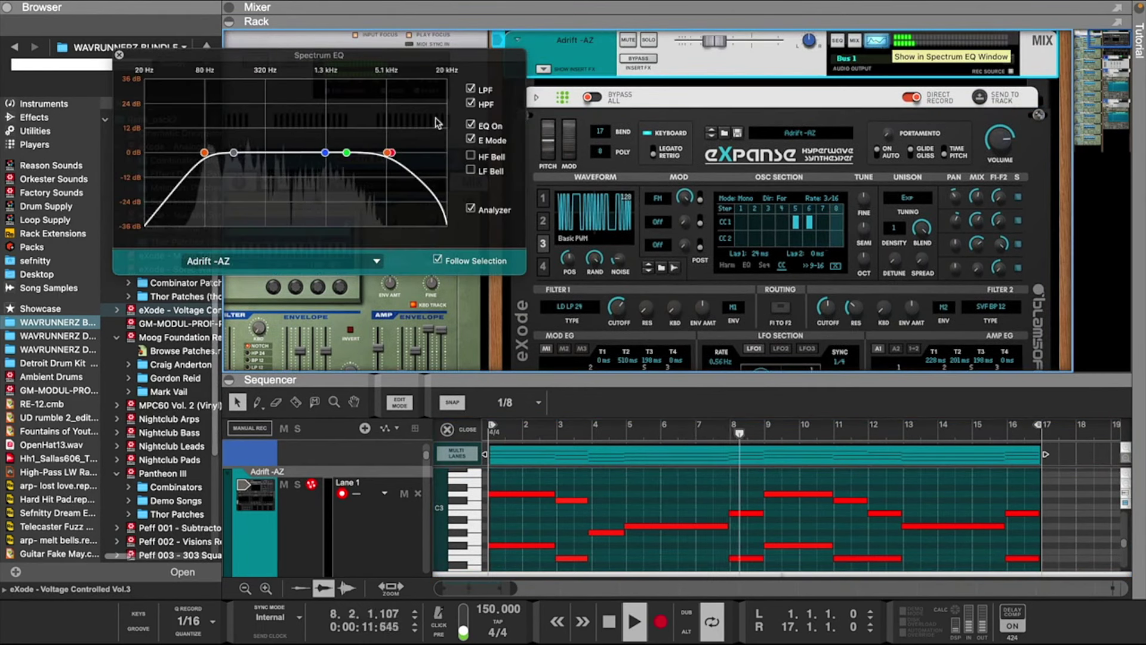
pyautogui.moveTo(389, 155); pyautogui.dragTo(401, 155)
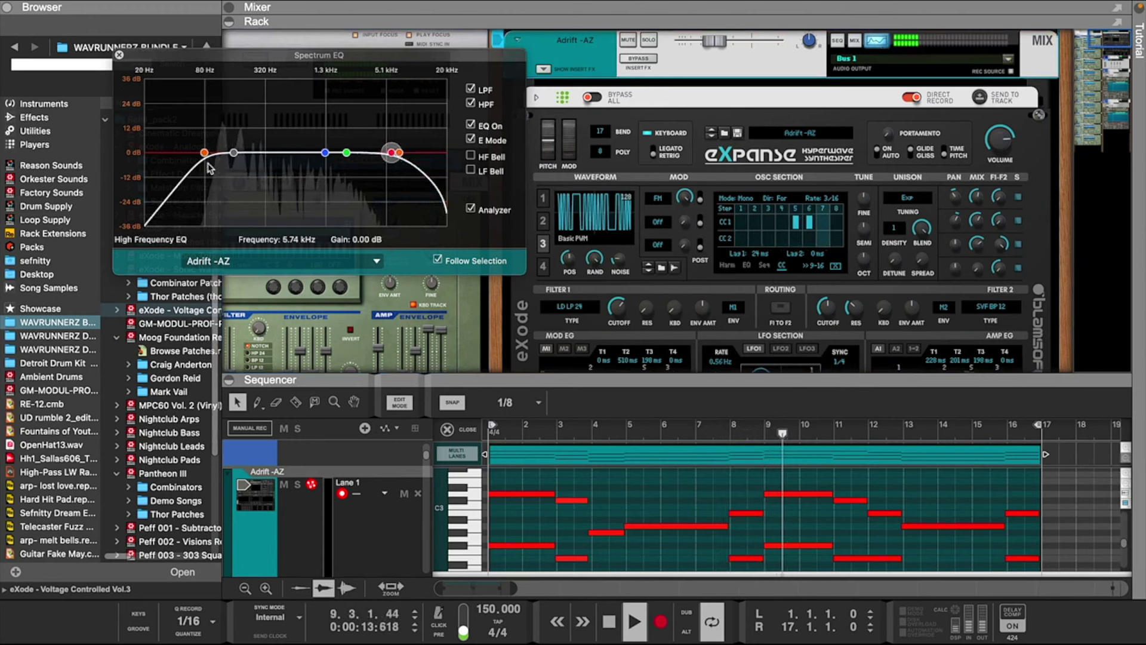
pyautogui.moveTo(209, 155)
pyautogui.mouseDown()
pyautogui.moveTo(230, 155)
pyautogui.moveTo(220, 154)
pyautogui.mouseUp()
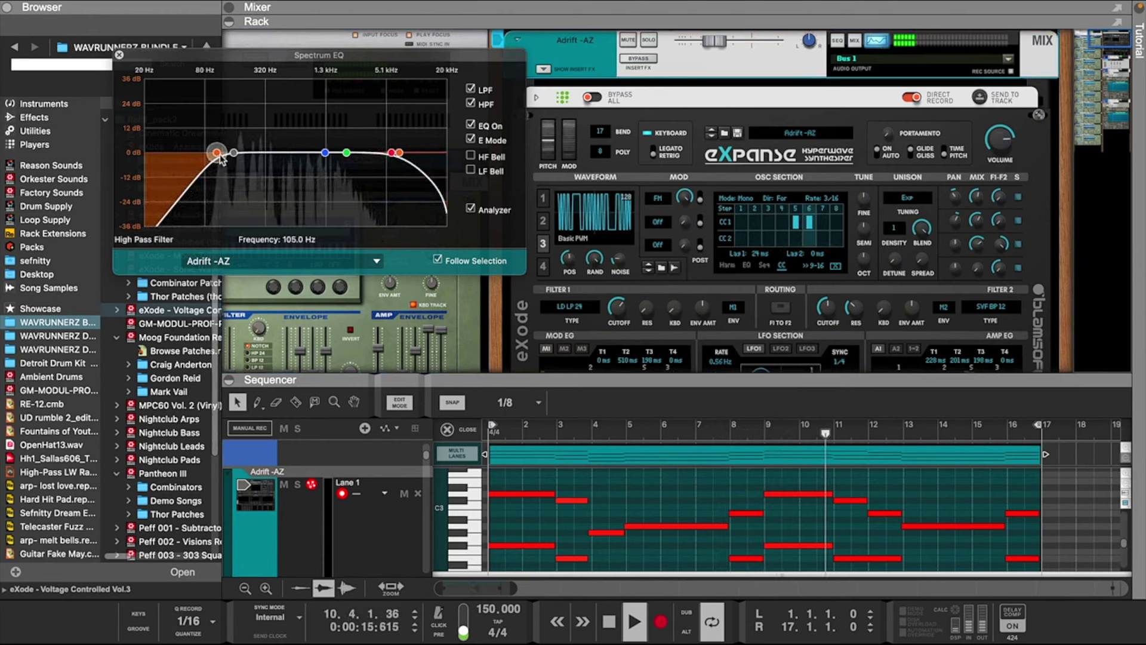
# Shape the Adrift -AZ EQ by cutting the low band slightly and fine-tuning the two mid bands
pyautogui.click(233, 153)
pyautogui.moveTo(347, 153); pyautogui.dragTo(349, 146)
pyautogui.moveTo(233, 153); pyautogui.dragTo(237, 163)
pyautogui.moveTo(349, 145); pyautogui.dragTo(350, 157)
pyautogui.click(399, 152)
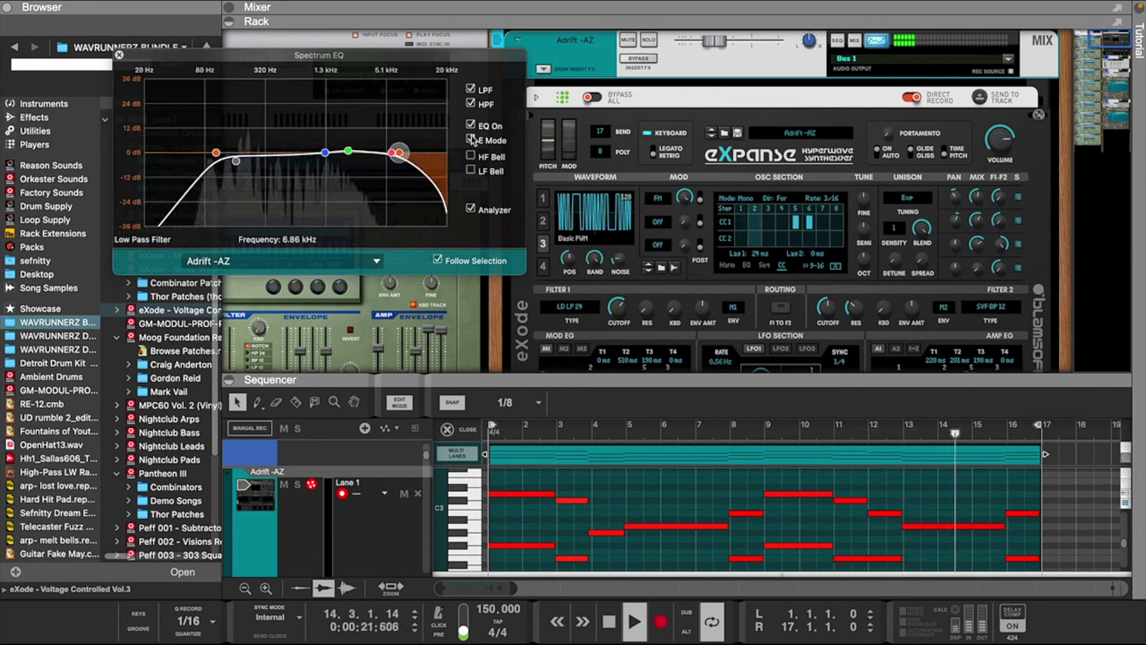
pyautogui.click(324, 153)
pyautogui.moveTo(321, 151); pyautogui.dragTo(315, 154)
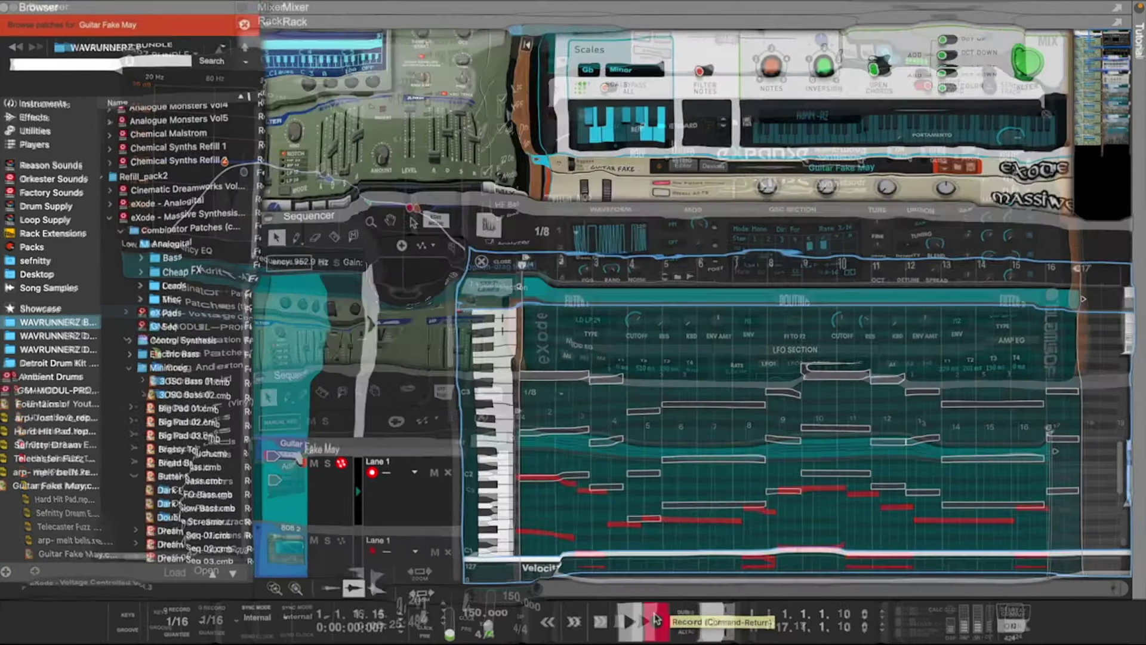
# Record a lead melody with pitch bends onto the Guitar Fake May track
pyautogui.click(660, 619)
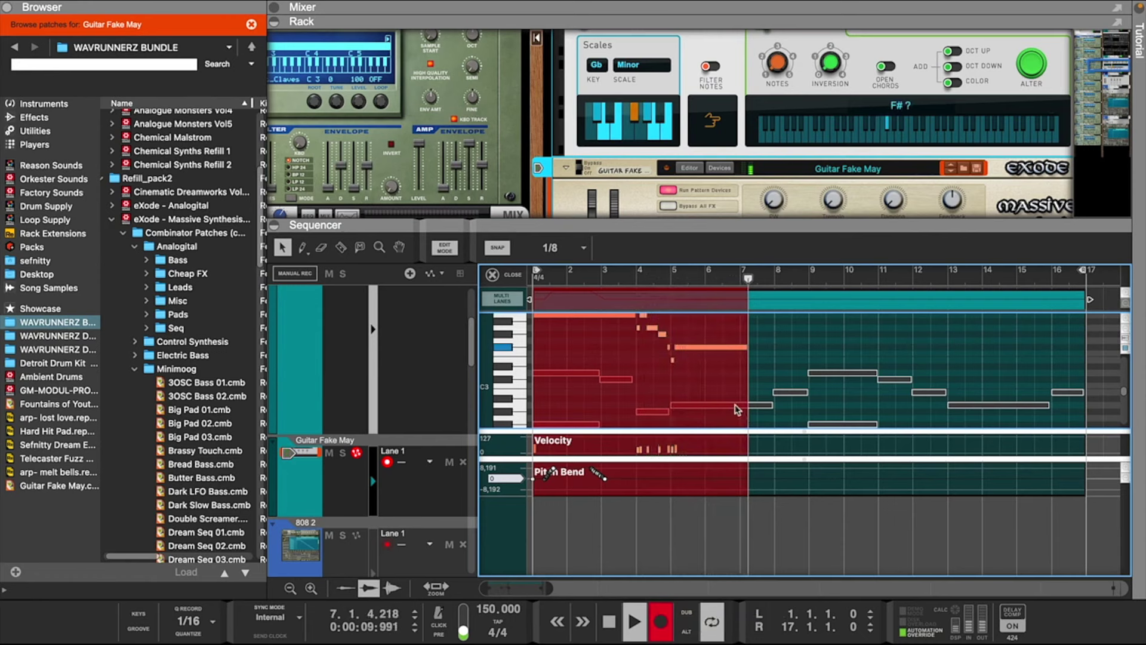
pyautogui.scroll(1, 738, 410)
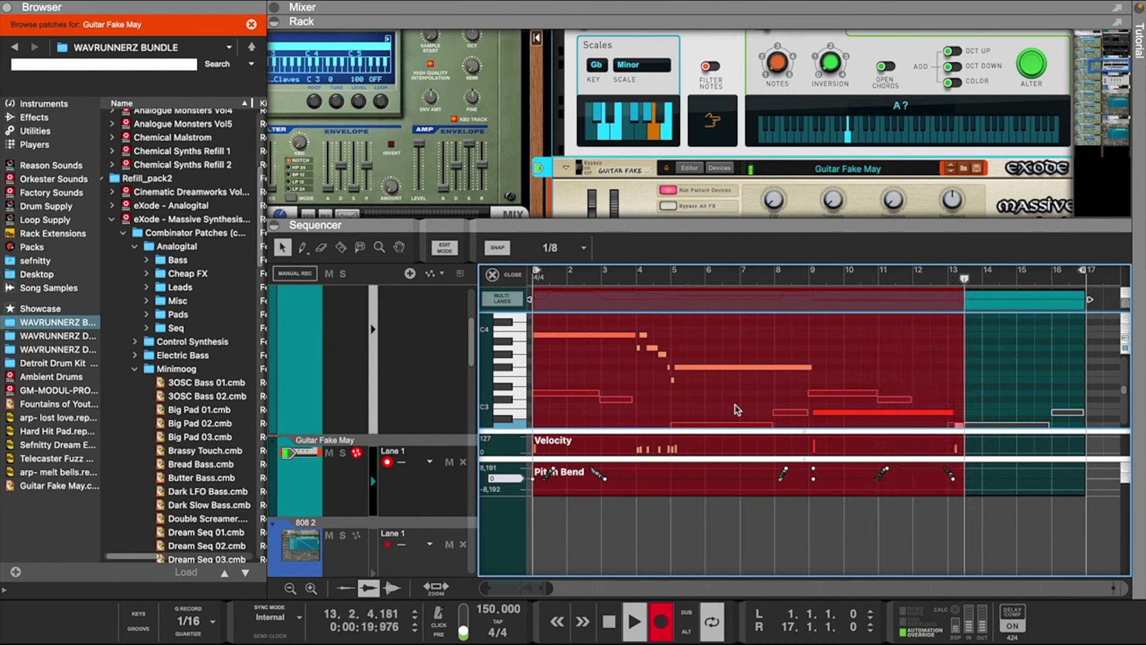
pyautogui.scroll(-1, 751, 380)
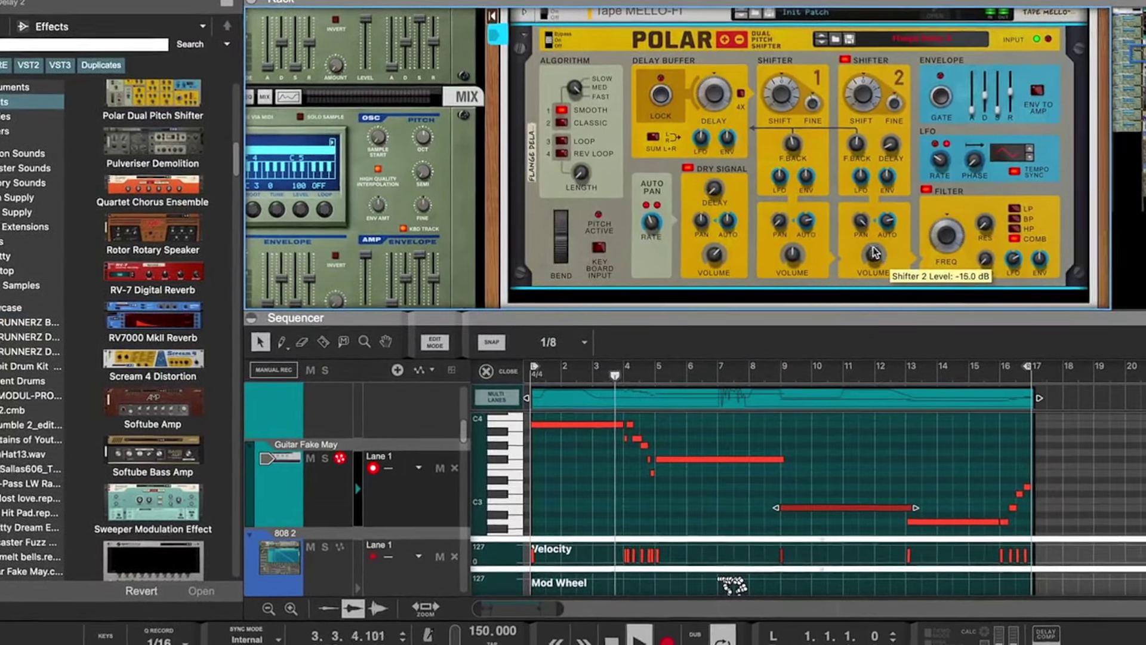
# Lower the Polar's Shifter 1 volume slightly and set its Shifter 2 level to about -14.4 dB
pyautogui.moveTo(795, 255); pyautogui.dragTo(796, 260)
pyautogui.moveTo(880, 253); pyautogui.dragTo(880, 255)
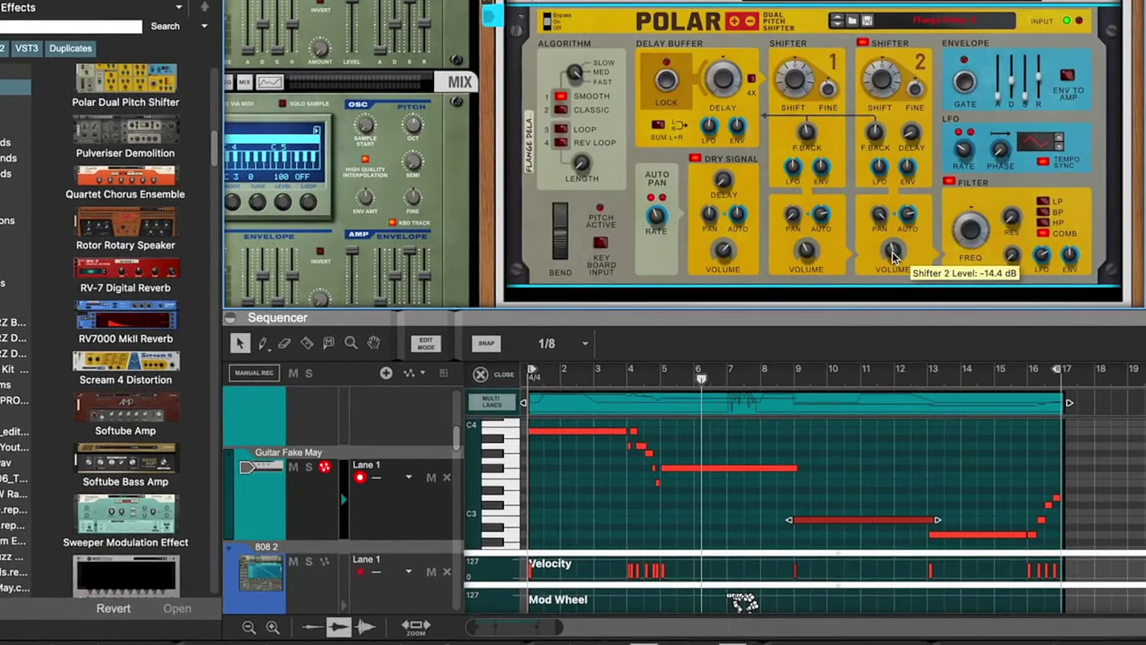
# Set the filter envelope attack to about 824 ms on the Thor synthesizer inside the Guitar Fake May Combinator
pyautogui.scroll(3, 861, 189)
pyautogui.scroll(10, 865, 196)
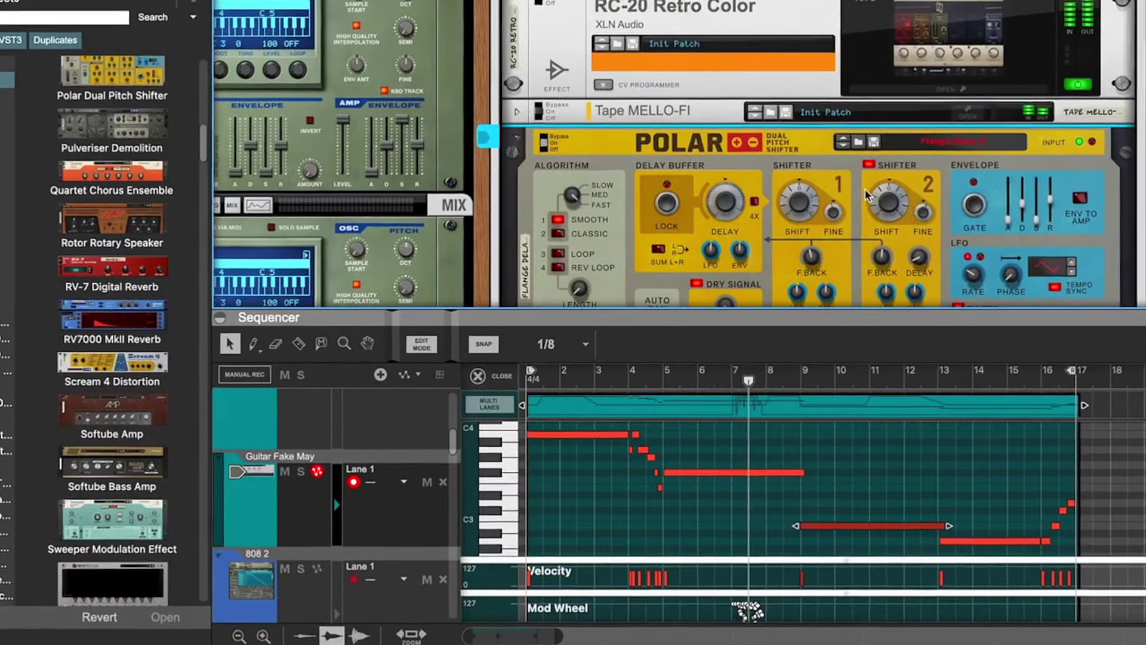
pyautogui.scroll(-10, 873, 191)
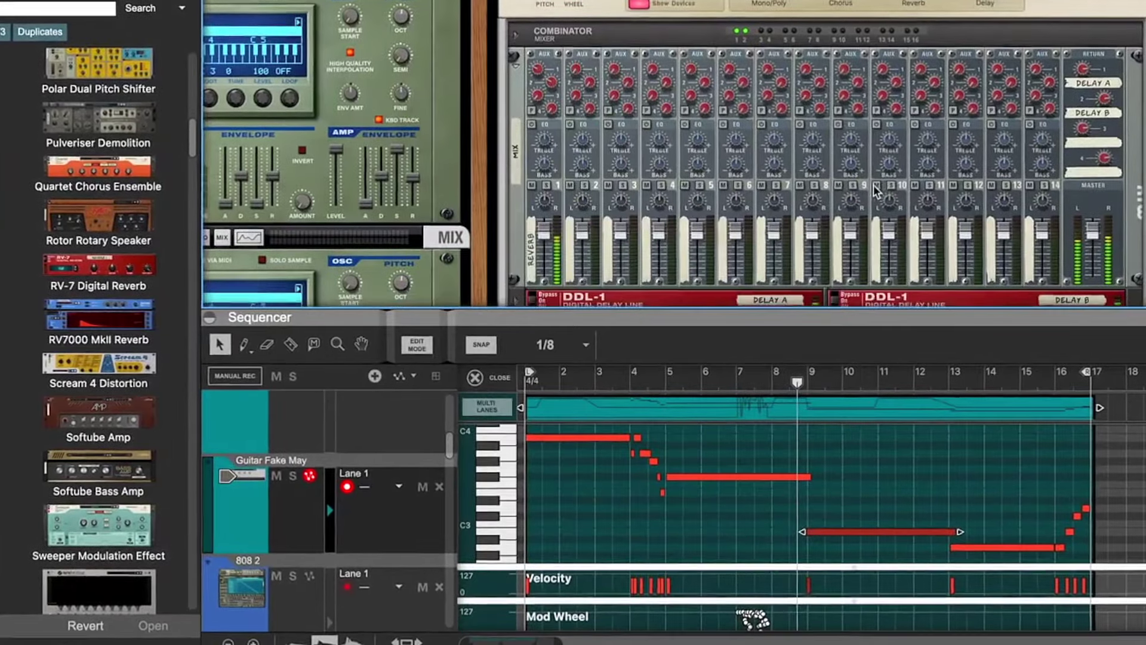
pyautogui.scroll(-5, 880, 190)
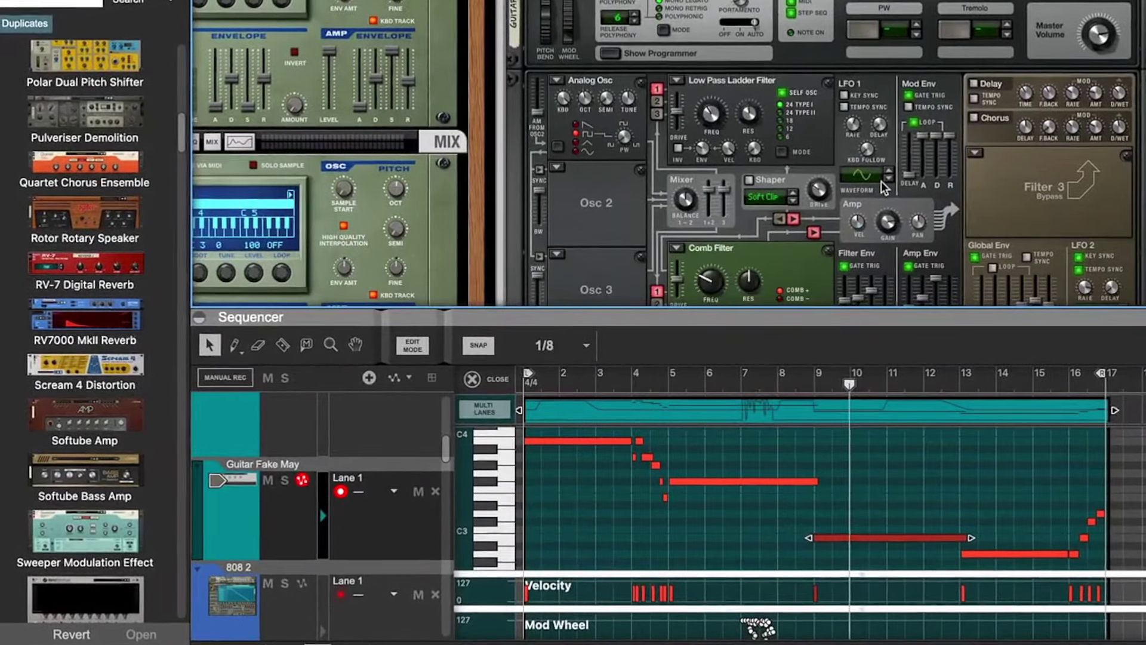
pyautogui.moveTo(919, 261); pyautogui.dragTo(927, 256)
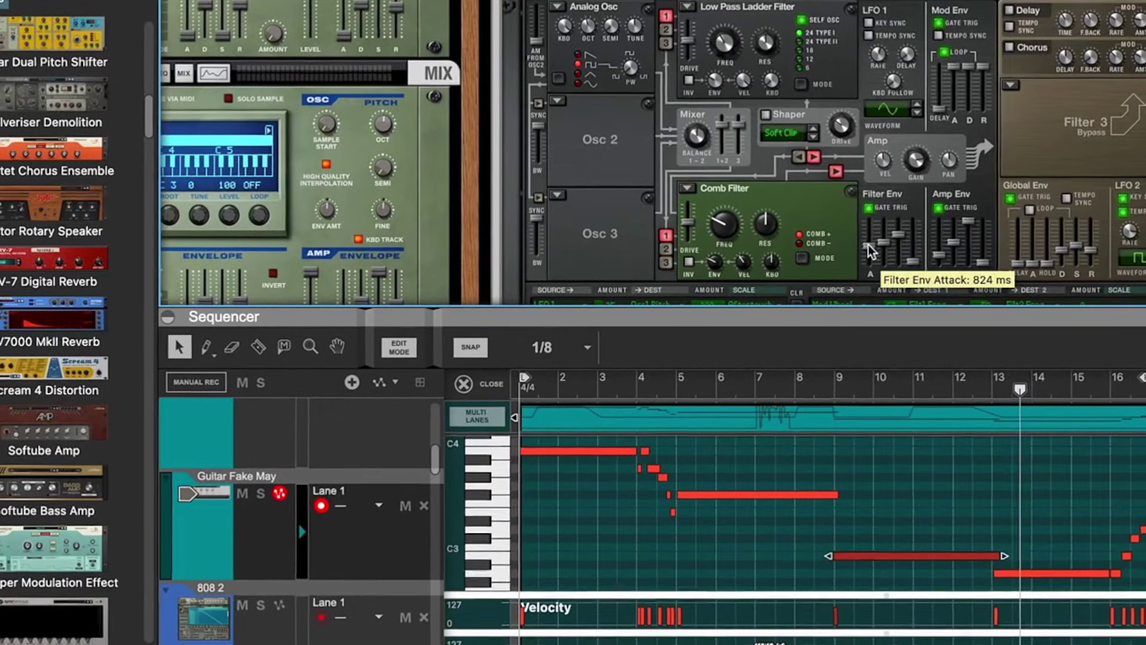
# Raise the portamento amount slightly on the Thor synthesizer of the Guitar Fake May patch
pyautogui.scroll(3, 707, 106)
pyautogui.scroll(1, 706, 105)
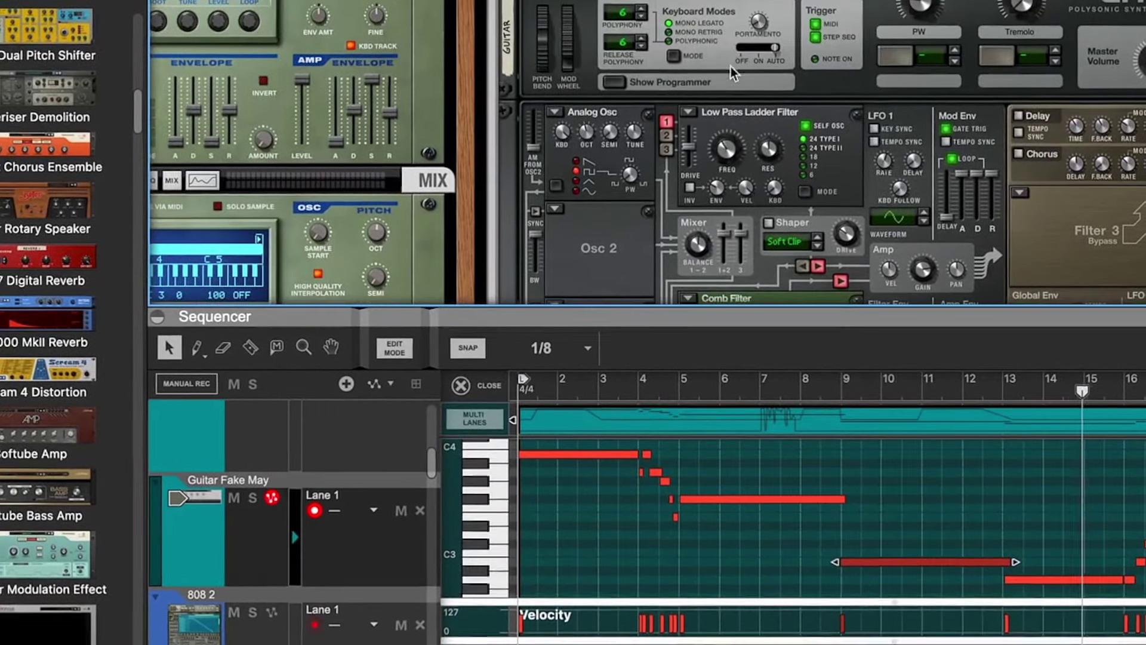
pyautogui.moveTo(761, 23)
pyautogui.moveTo(766, 22); pyautogui.dragTo(766, 18)
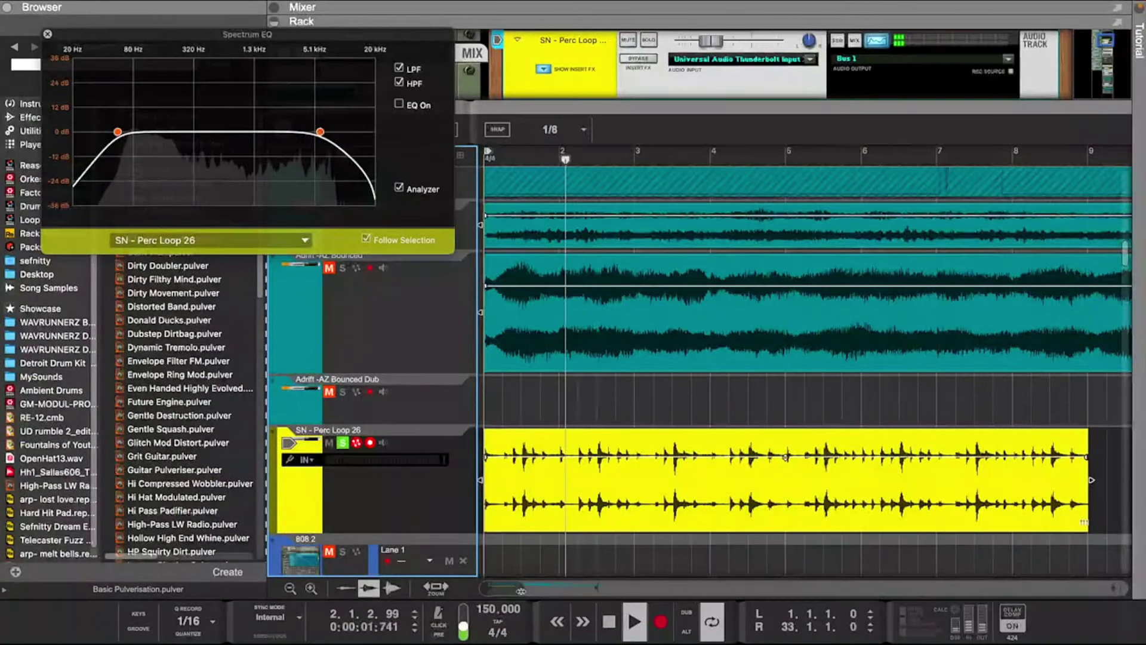
# Zoom in on the start of the bounced audio and percussion loop clips and align their first transients to bar 1
pyautogui.moveTo(519, 589); pyautogui.dragTo(427, 590)
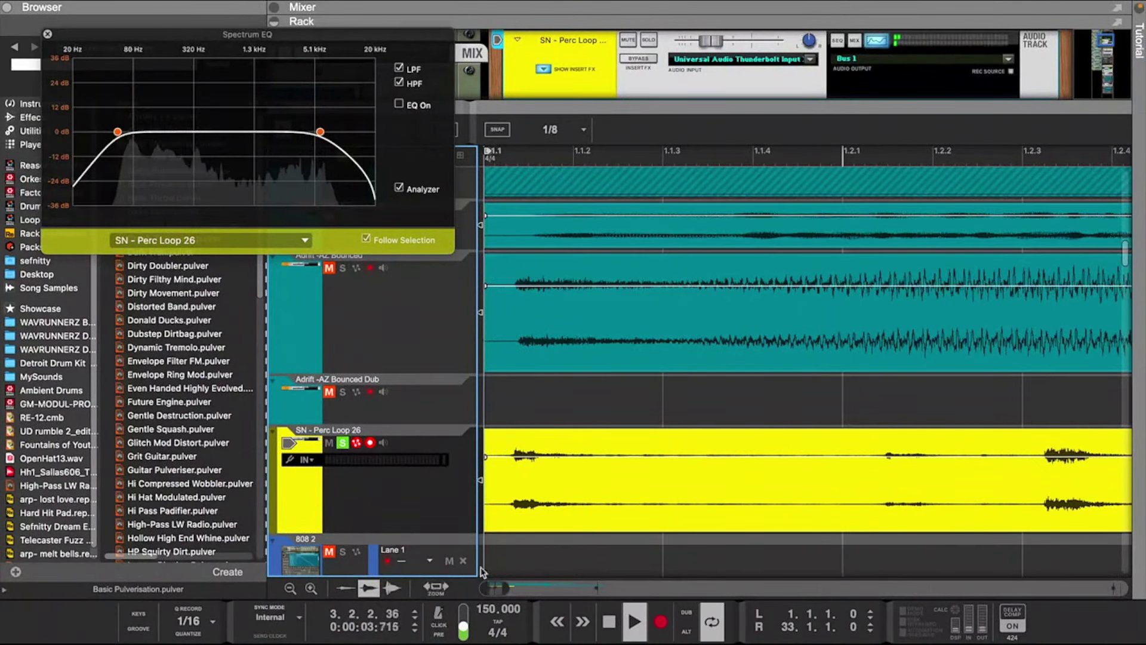
pyautogui.moveTo(519, 545); pyautogui.dragTo(520, 435)
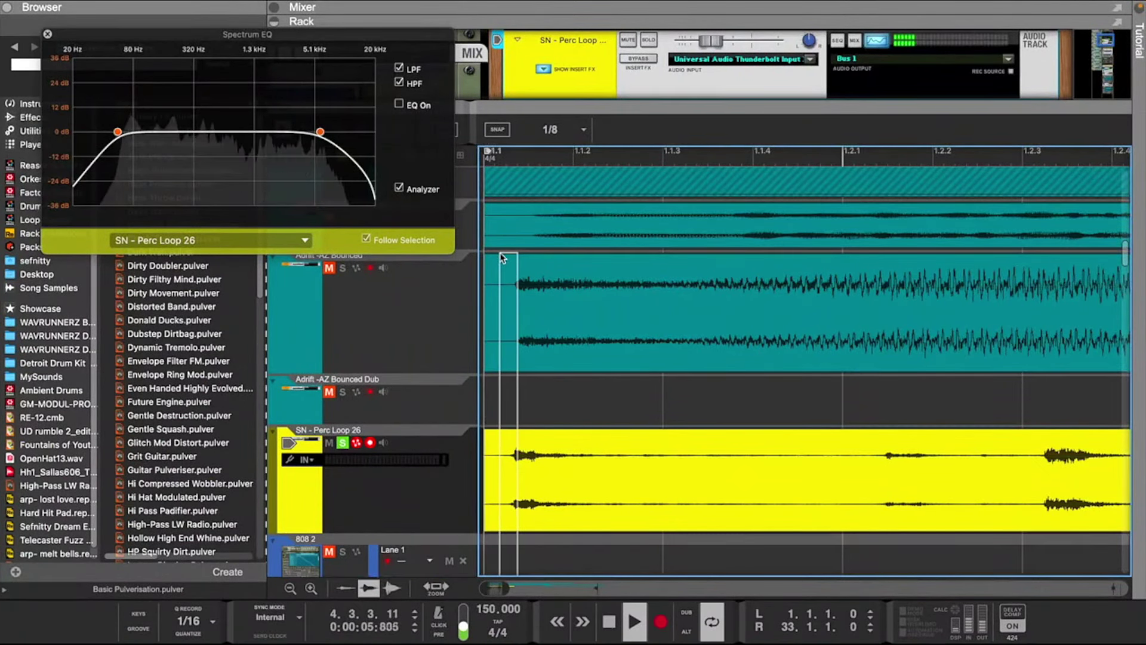
pyautogui.moveTo(499, 233); pyautogui.dragTo(479, 330)
# Stop playback, unsolo the SN - Perc Loop 26 track, and play the whole arrangement from the start
pyautogui.press('space')
pyautogui.click(342, 443)
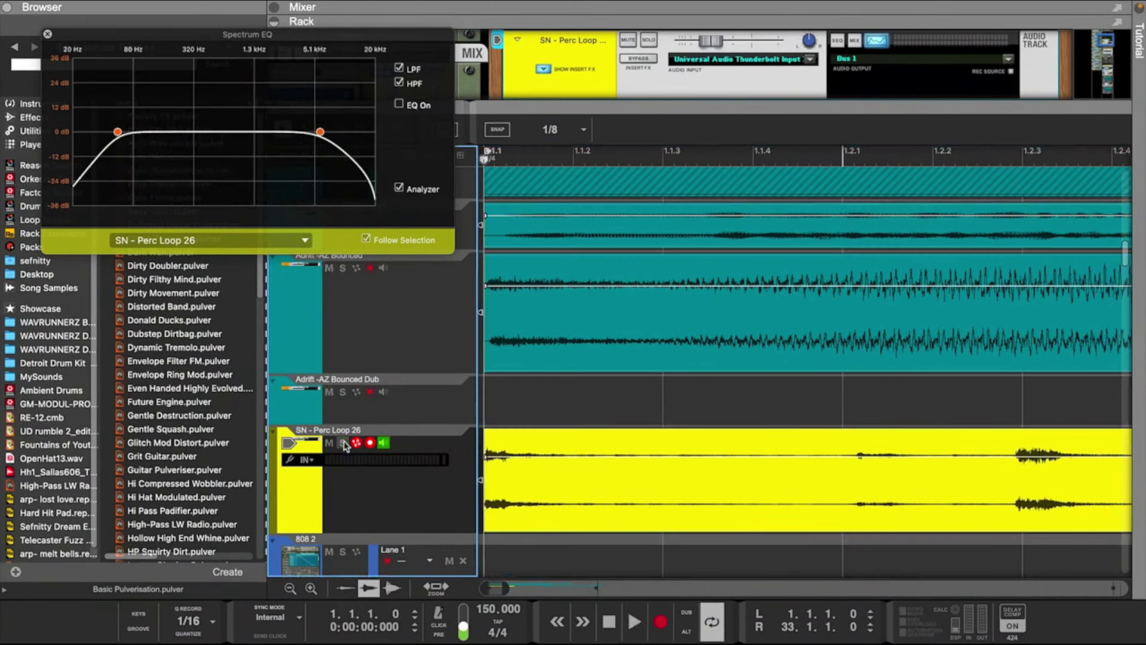
pyautogui.press('space')
pyautogui.moveTo(508, 591); pyautogui.dragTo(596, 590)
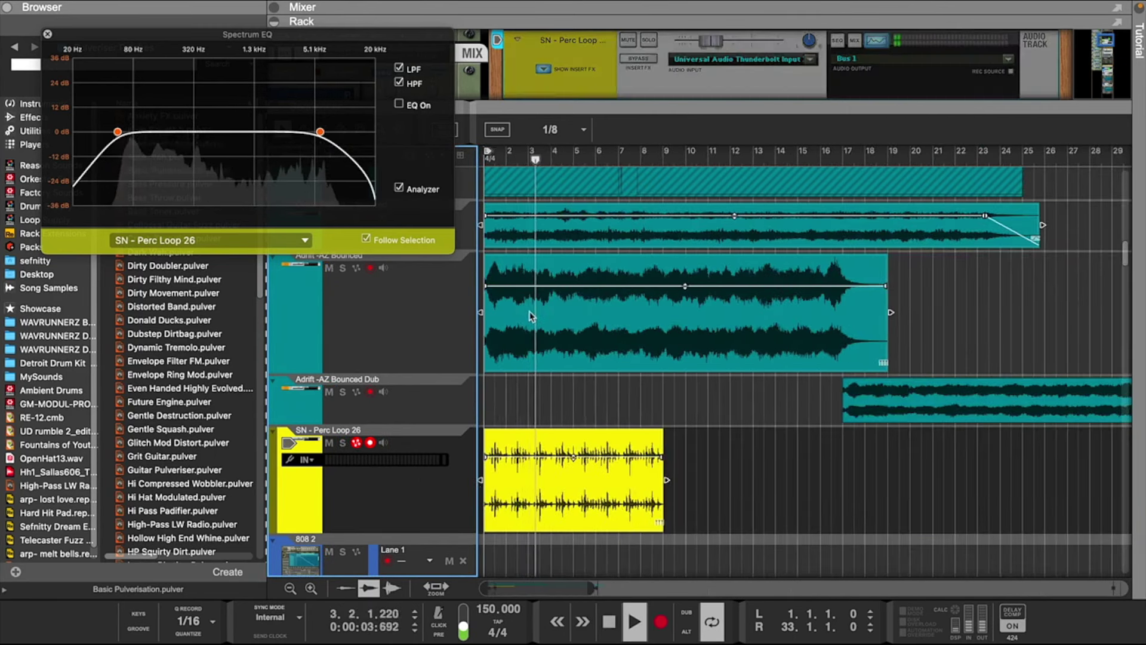
# Add a Pulveriser effect to the SN - Perc Loop 26 channel and adjust its dry/wet blend
pyautogui.moveTo(763, 134); pyautogui.dragTo(763, 321)
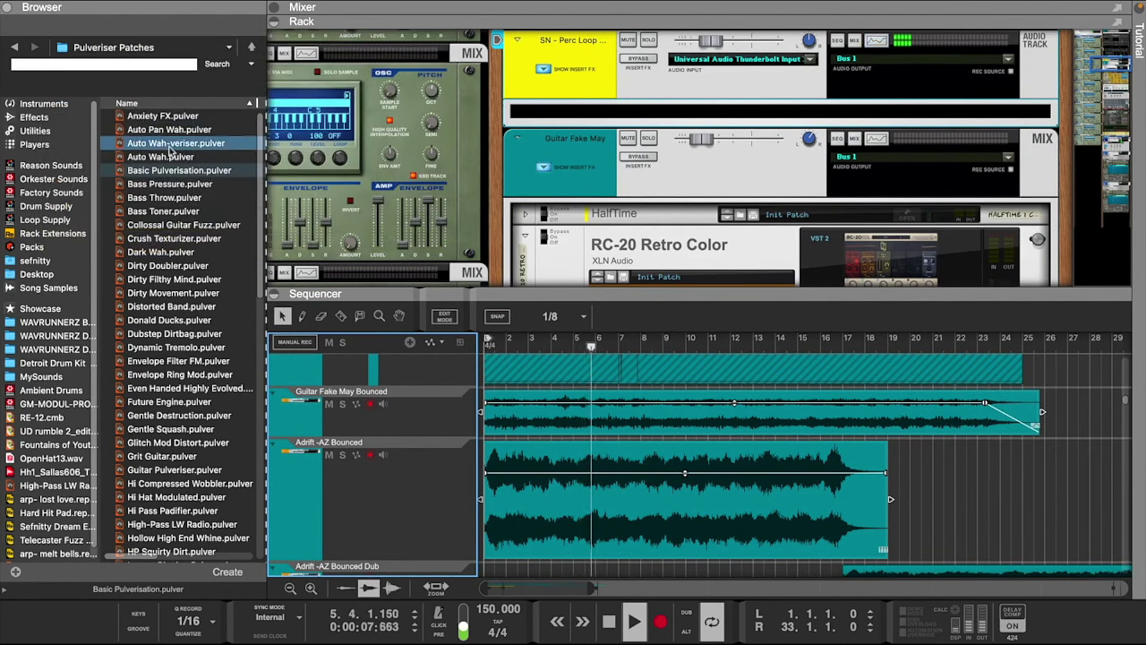
pyautogui.click(15, 46)
pyautogui.moveTo(185, 306)
pyautogui.mouseDown()
pyautogui.moveTo(195, 312)
pyautogui.moveTo(645, 134)
pyautogui.moveTo(757, 114)
pyautogui.mouseUp()
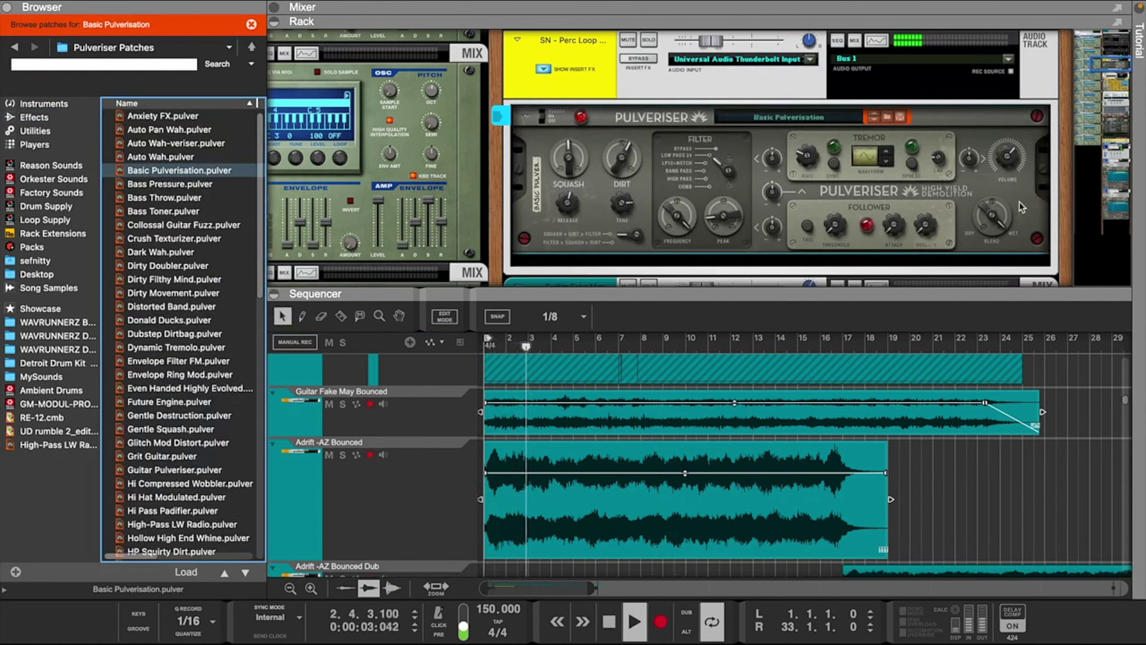
pyautogui.moveTo(996, 219); pyautogui.dragTo(999, 255)
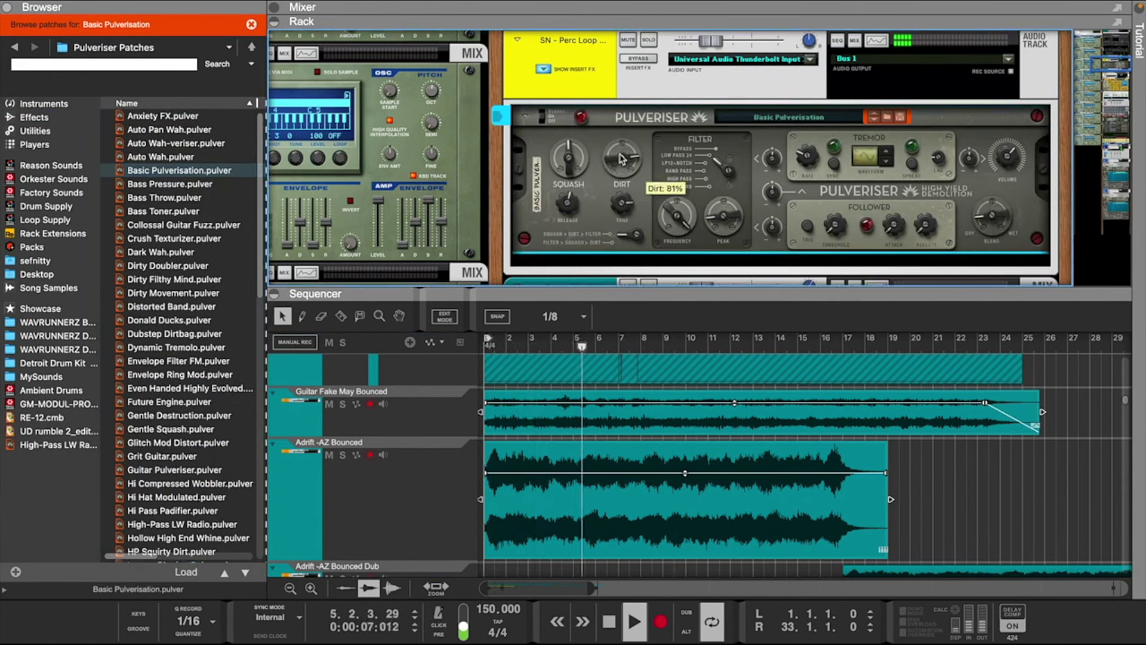
# Turn on snapping and place the right loop locator at bar 17, where the bounced chords end
pyautogui.moveTo(590, 585); pyautogui.dragTo(646, 576)
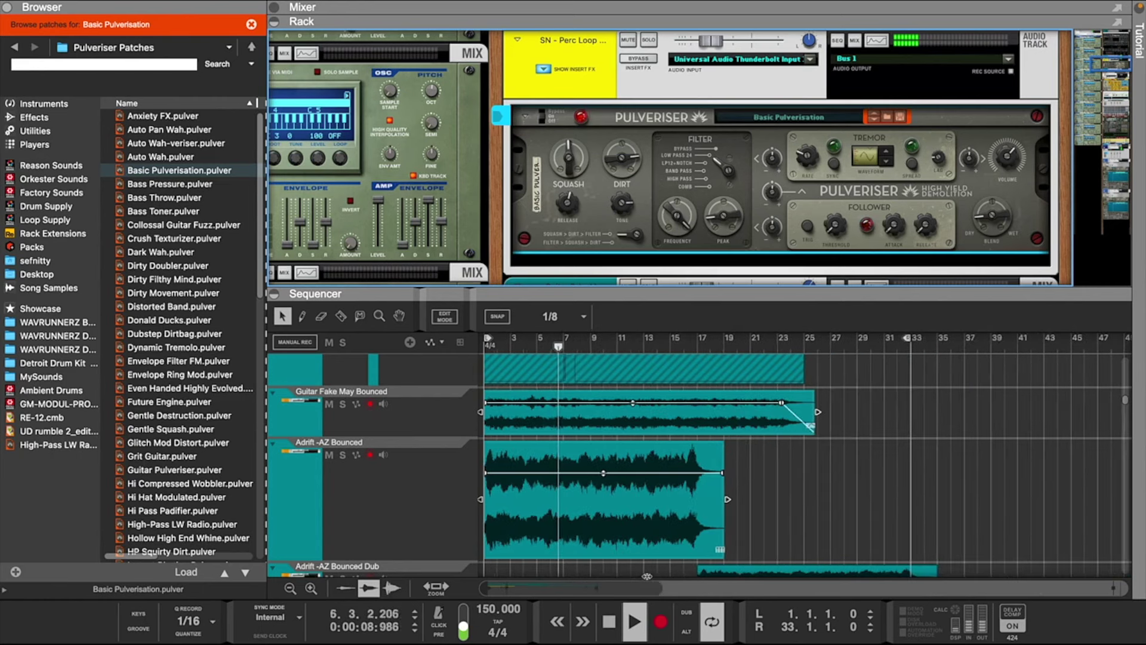
pyautogui.moveTo(910, 341); pyautogui.dragTo(590, 375)
pyautogui.moveTo(665, 375); pyautogui.dragTo(668, 348)
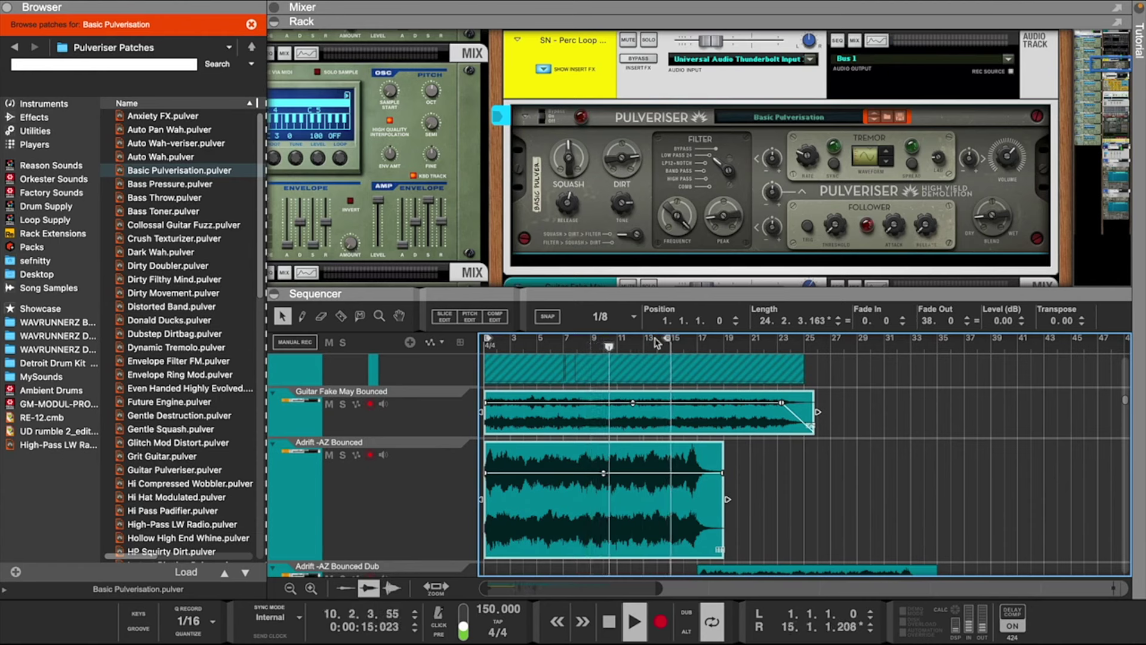
pyautogui.click(548, 320)
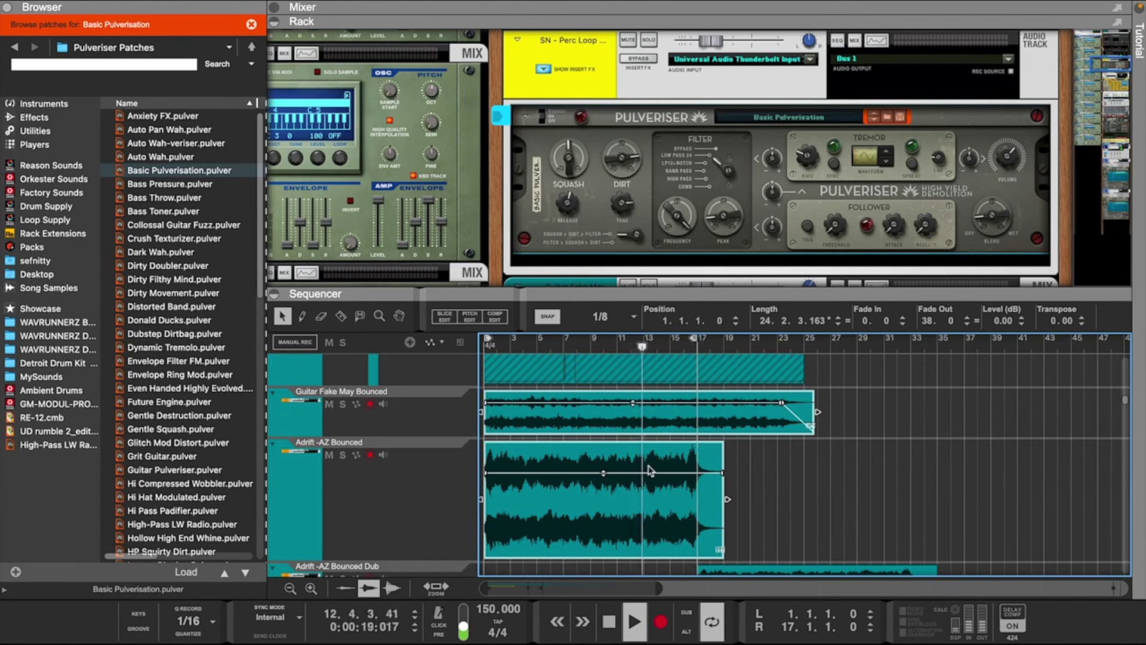
# Duplicate the SN - Perc Loop 26 clip to bar 9 and move the right loop locator farther out past bar 17
pyautogui.scroll(-4, 650, 470)
pyautogui.click(550, 524)
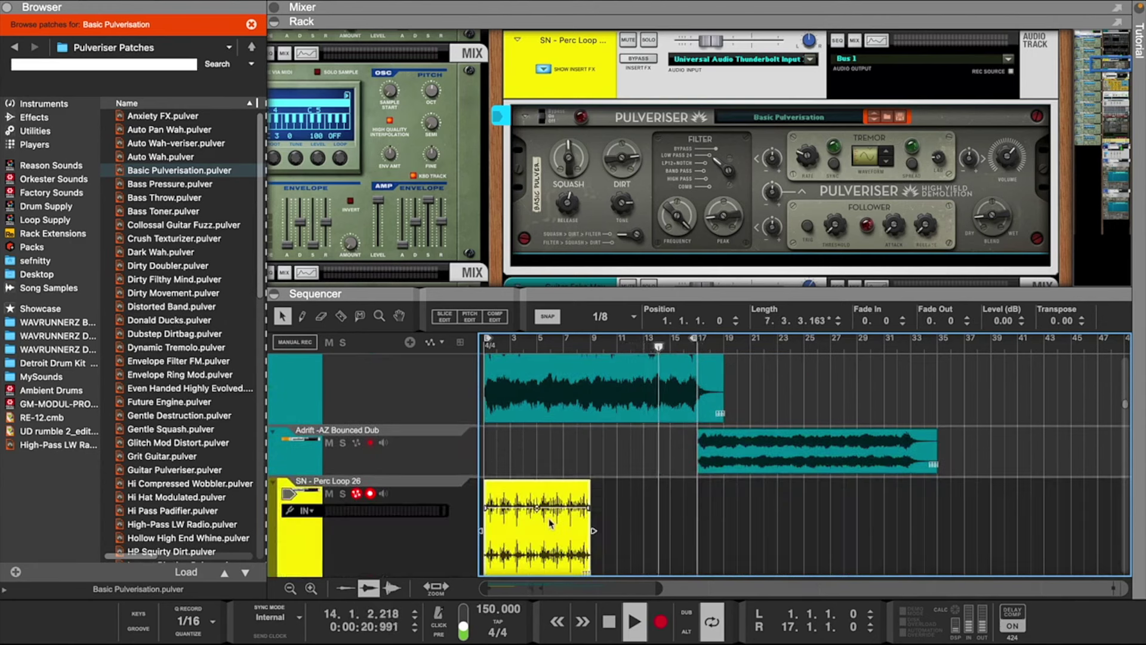
pyautogui.hotkey('ctrl', 'd')
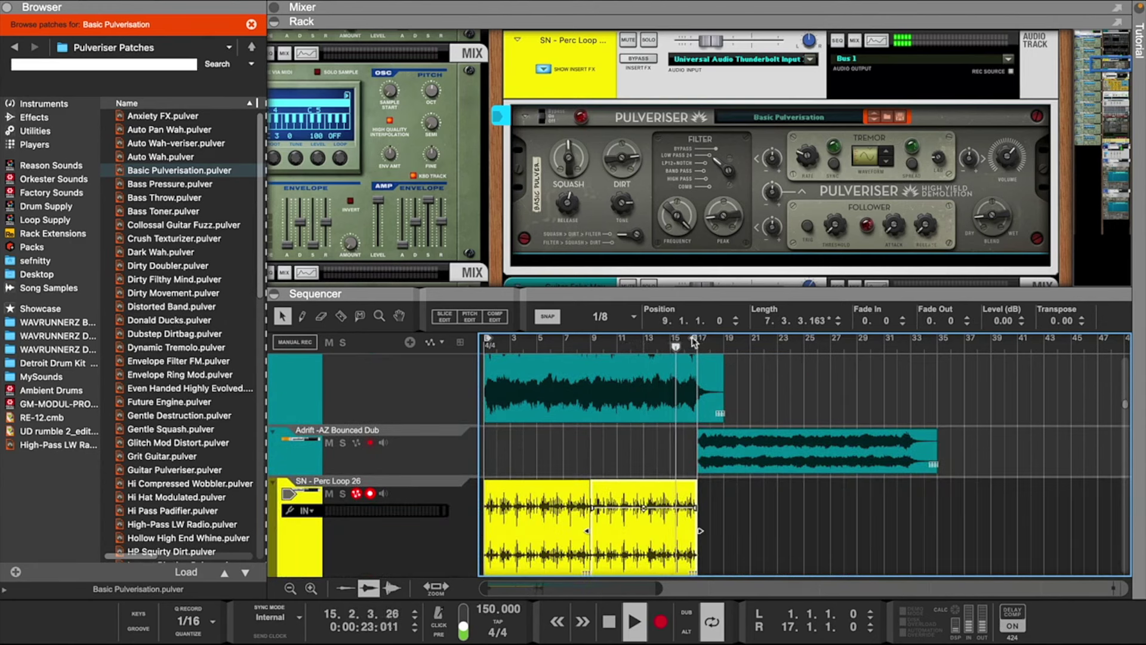
pyautogui.moveTo(693, 341); pyautogui.dragTo(860, 340)
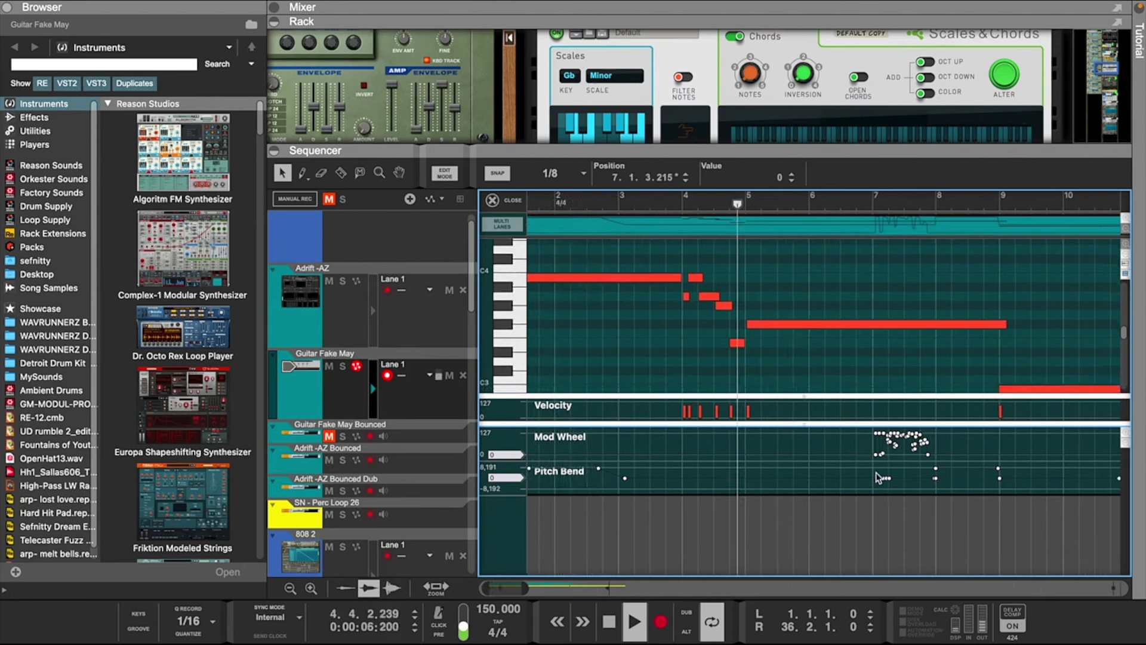
# Delete the stray pitch bend points around bar 7 of the Guitar Fake May clip and check the point at bar 11
pyautogui.press('Delete')
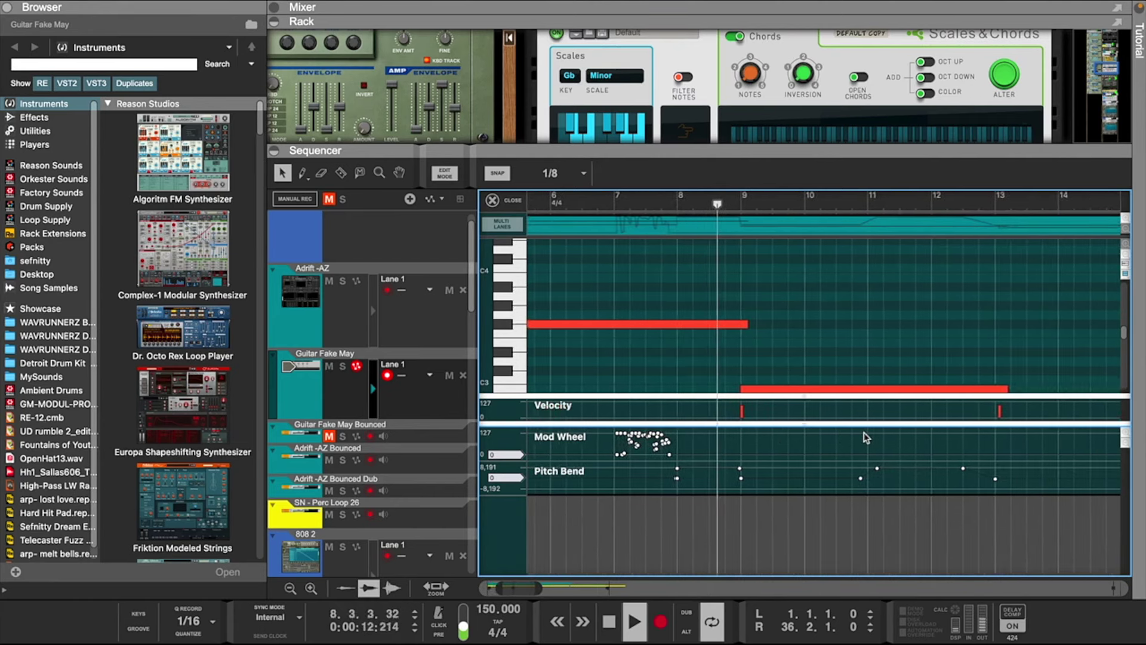
pyautogui.scroll(-4, 810, 331)
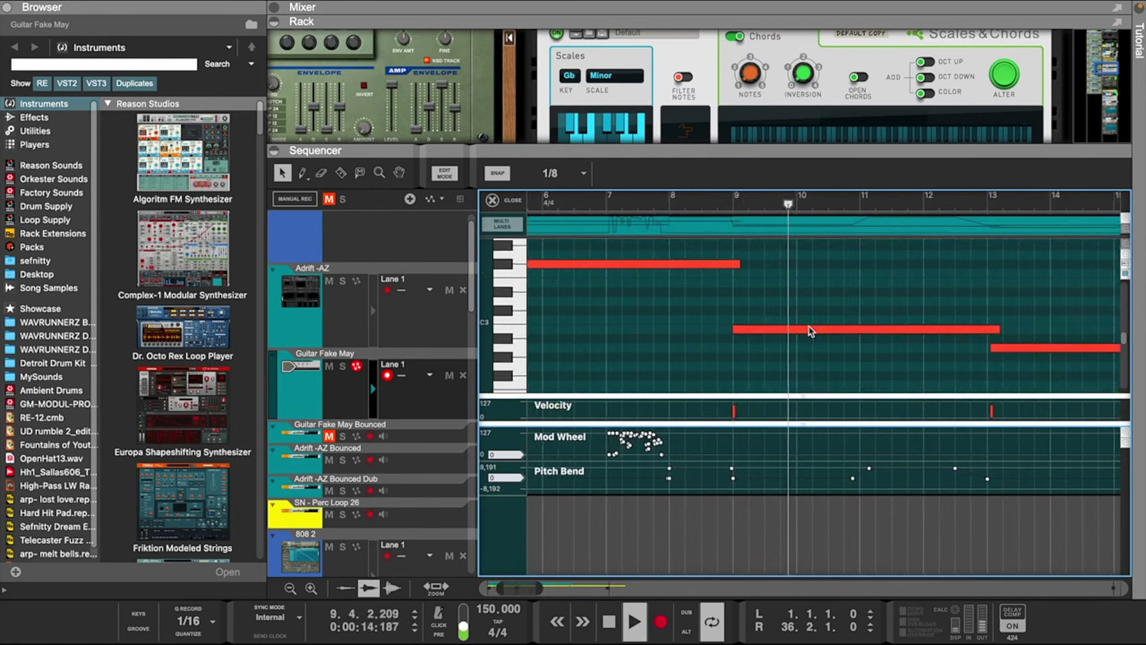
pyautogui.scroll(1, 811, 332)
pyautogui.scroll(1, 811, 331)
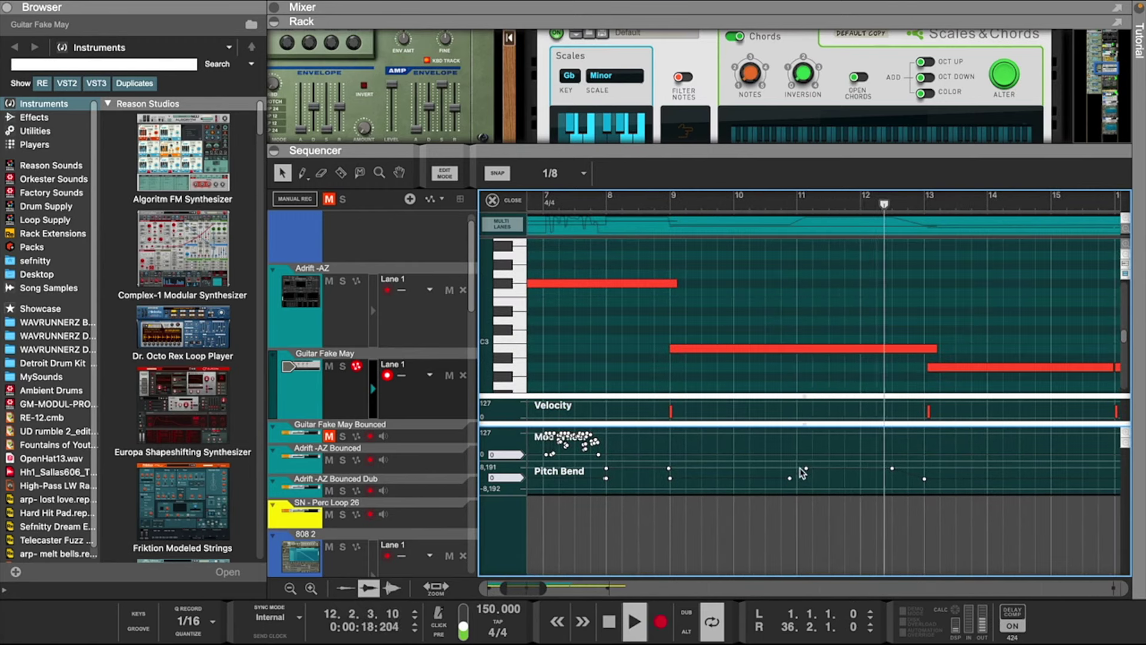
pyautogui.click(804, 473)
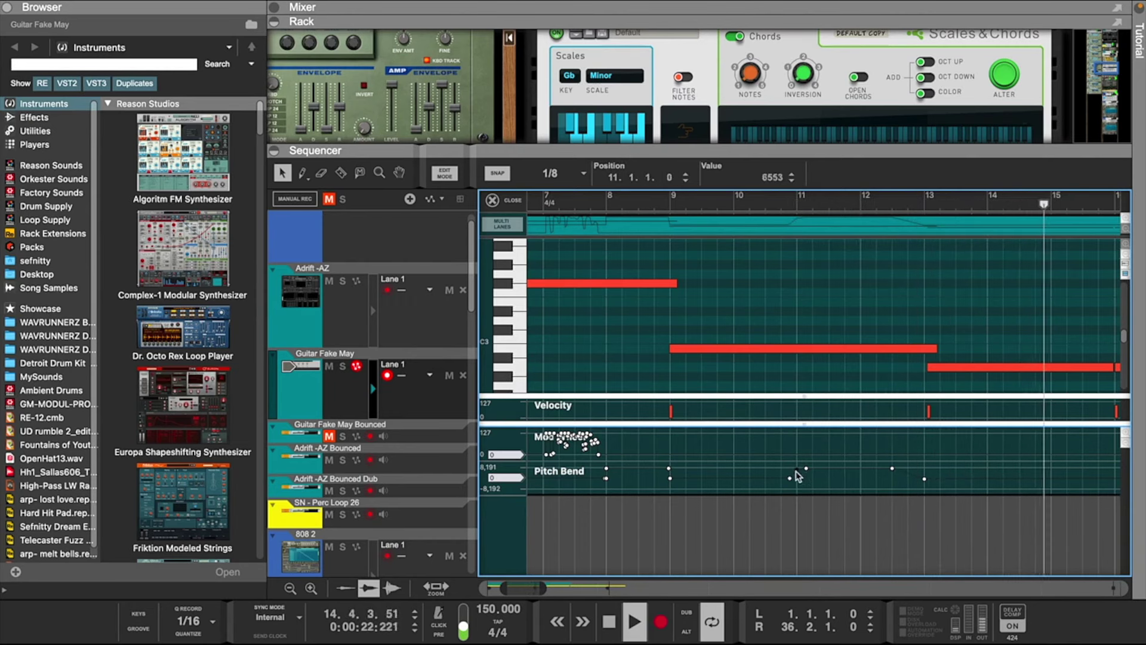
pyautogui.click(862, 449)
# Examine the remaining notes and pitch bend points through to the end of the Guitar Fake May clip, and close it
pyautogui.hscroll(5, 863, 448)
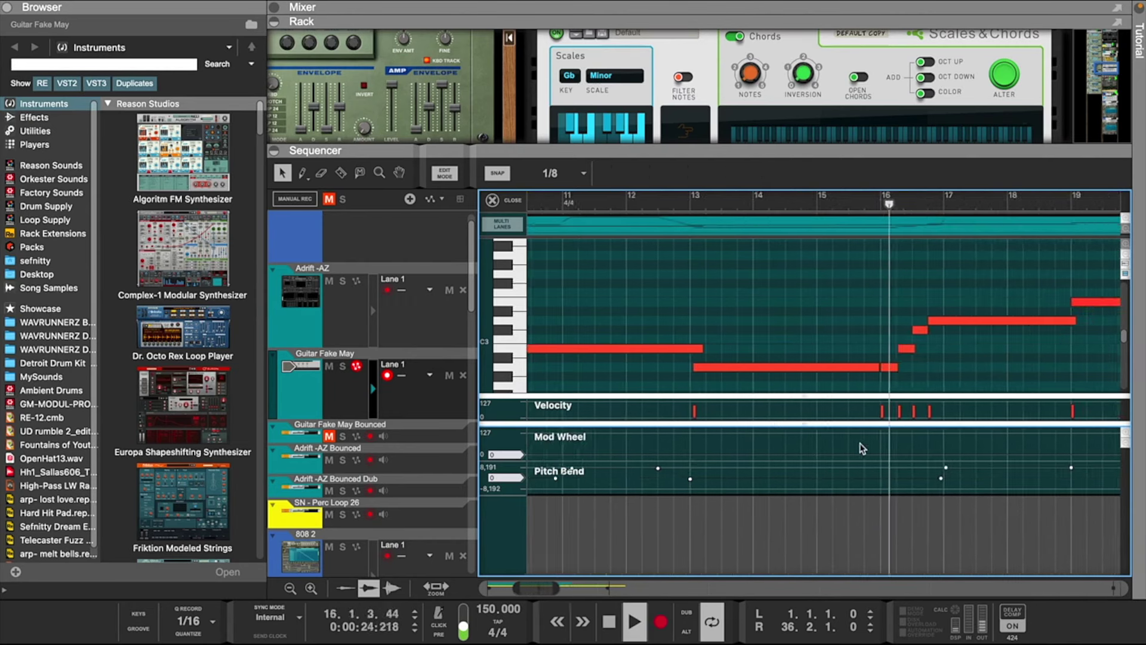
pyautogui.hscroll(1, 863, 449)
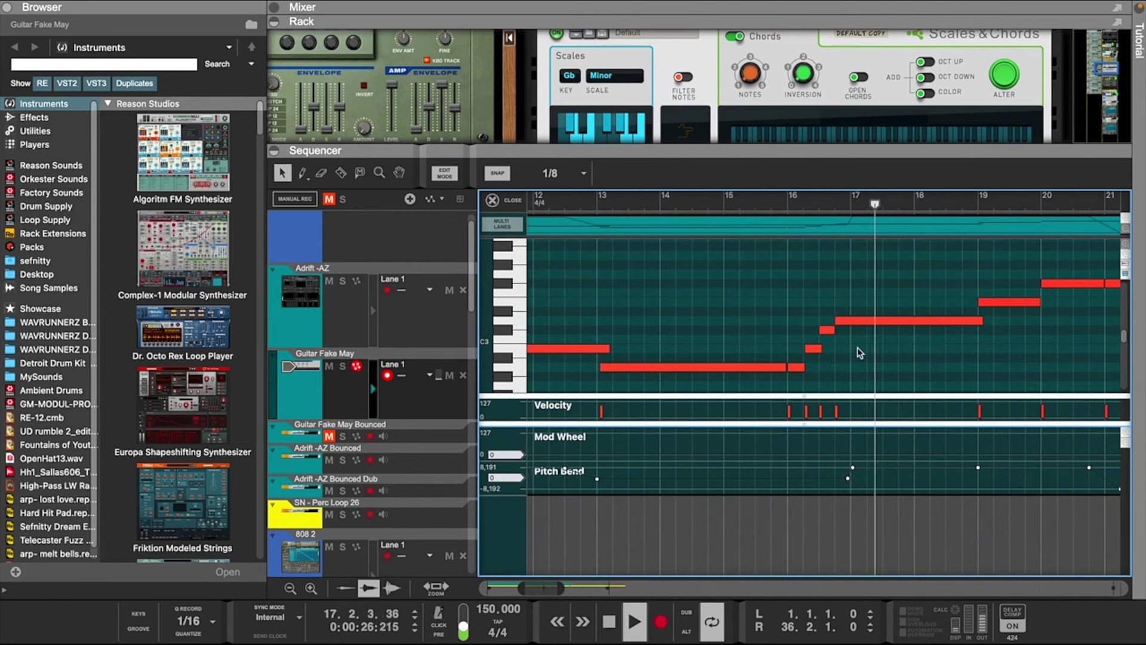
pyautogui.hscroll(3, 847, 337)
pyautogui.scroll(1, 848, 337)
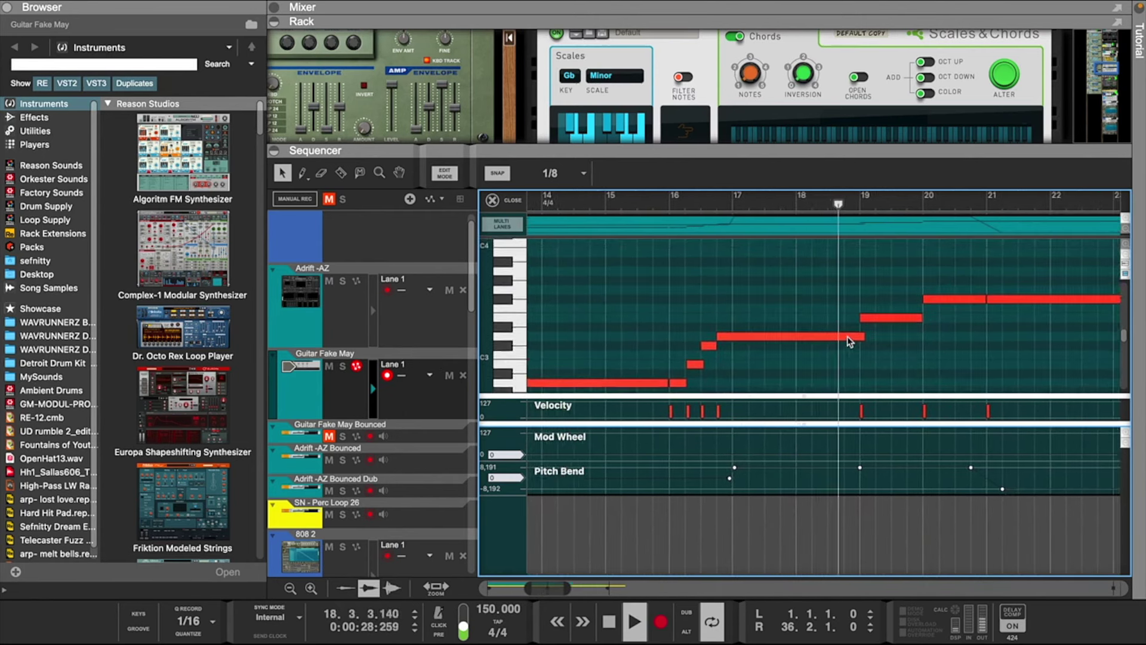
pyautogui.hscroll(2, 977, 477)
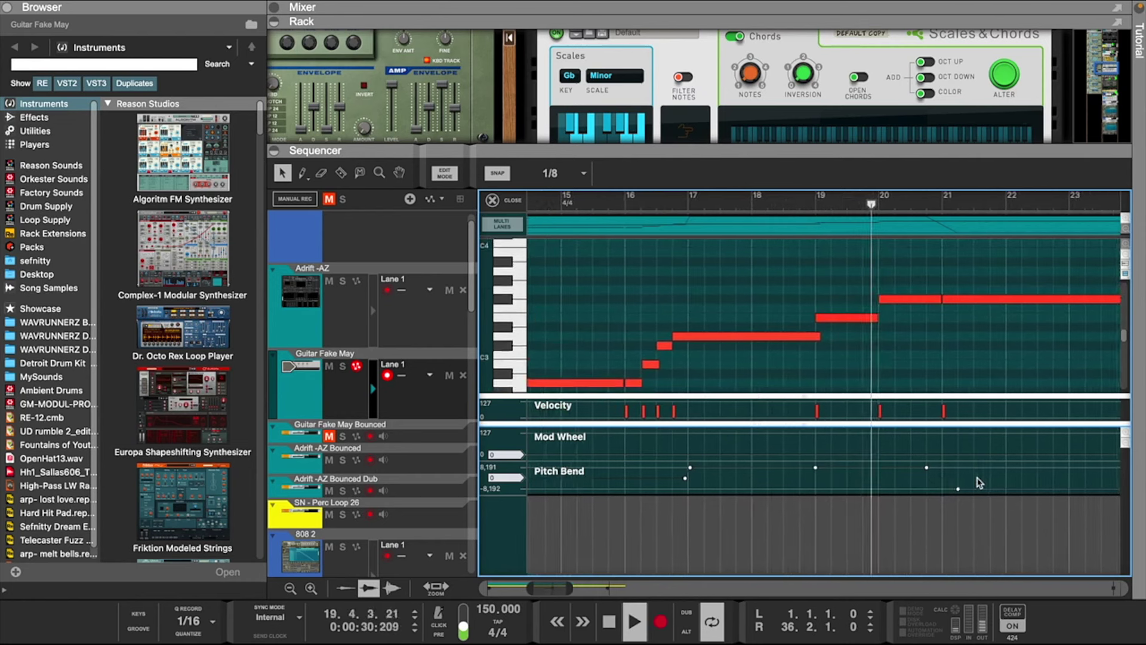
pyautogui.hscroll(6, 979, 483)
pyautogui.scroll(-1, 820, 360)
pyautogui.hscroll(1, 820, 360)
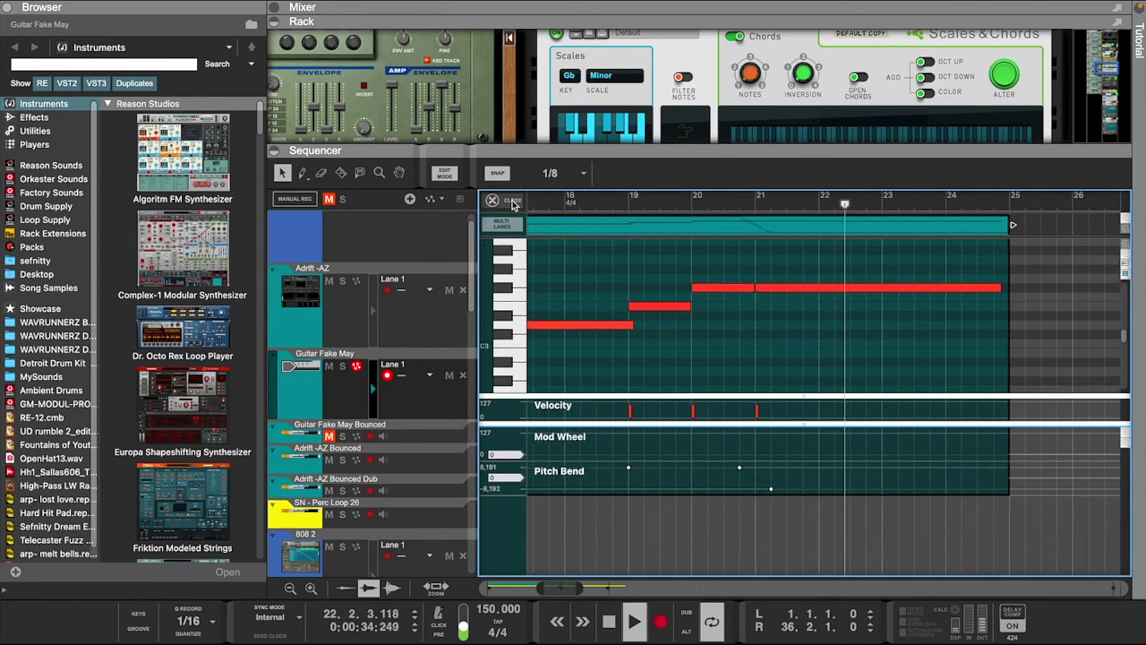
pyautogui.click(512, 202)
# Move the right loop locator to bar 33
pyautogui.hscroll(-8, 641, 403)
pyautogui.scroll(-4, 641, 403)
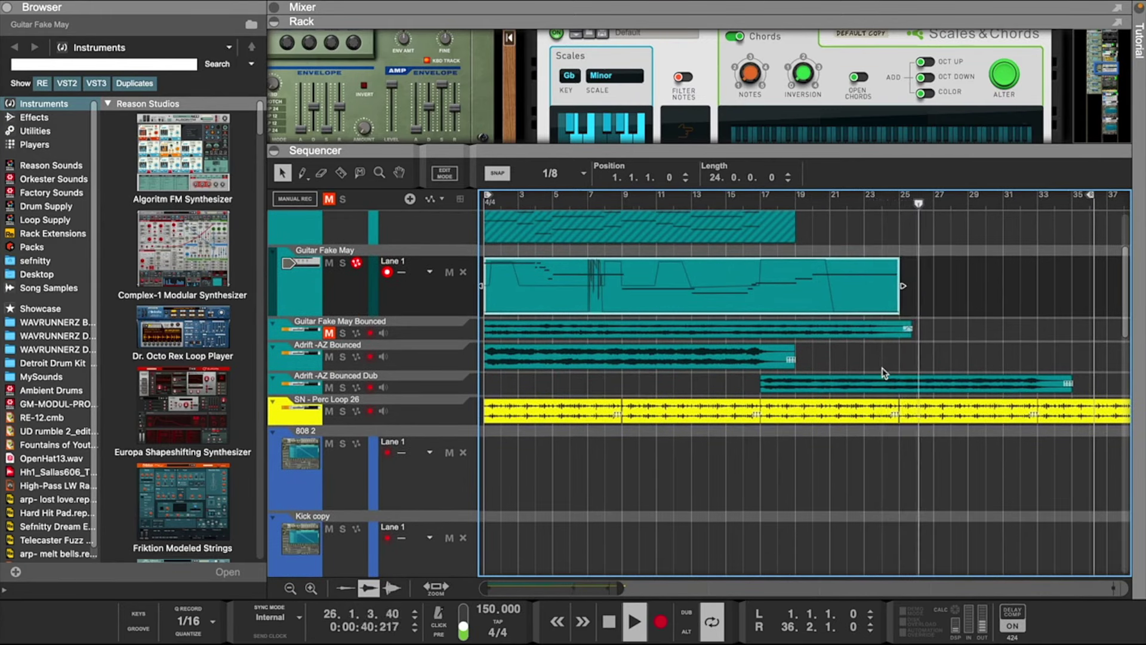
pyautogui.scroll(-5, 501, 481)
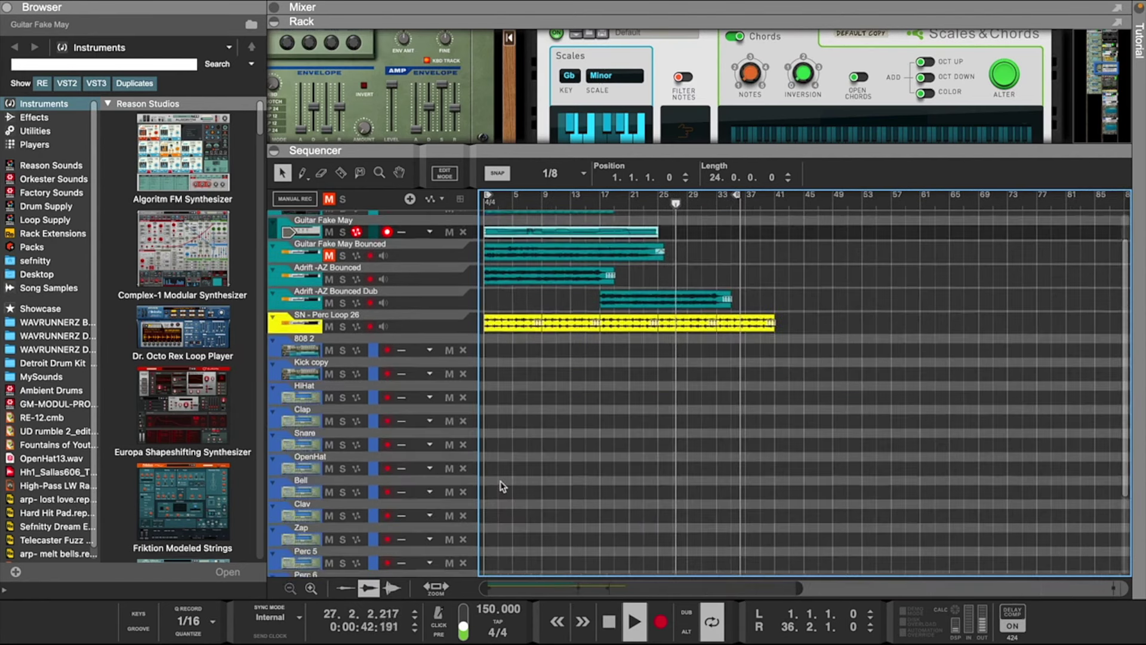
pyautogui.scroll(8, 500, 481)
pyautogui.scroll(-5, 539, 389)
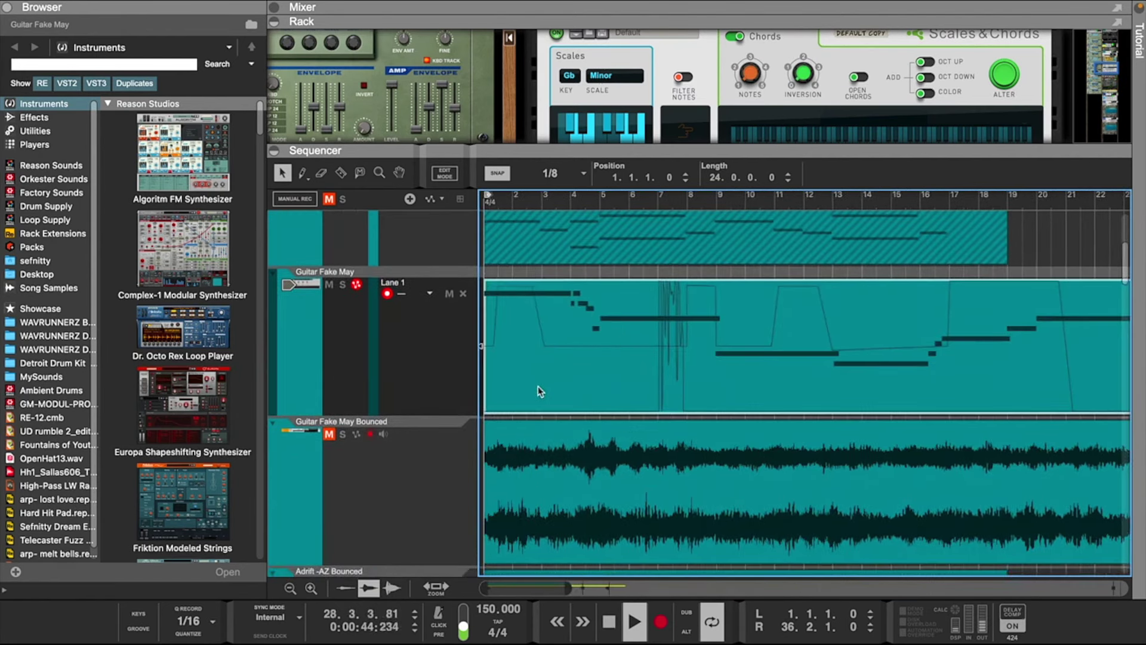
pyautogui.scroll(-4, 539, 393)
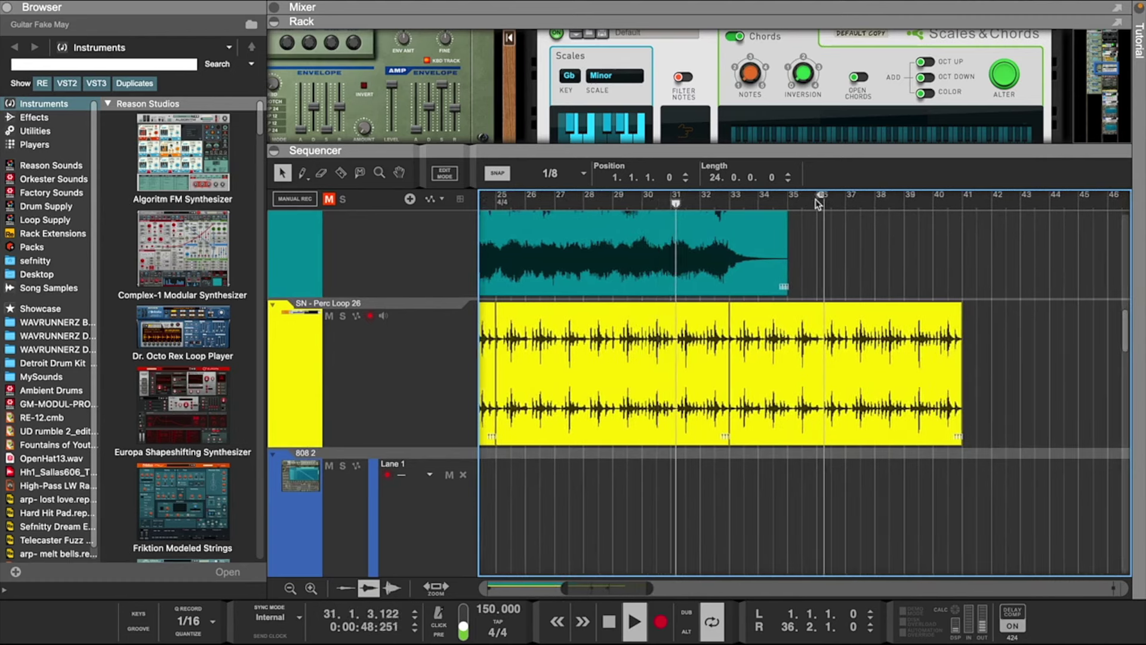
pyautogui.moveTo(822, 200); pyautogui.dragTo(728, 206)
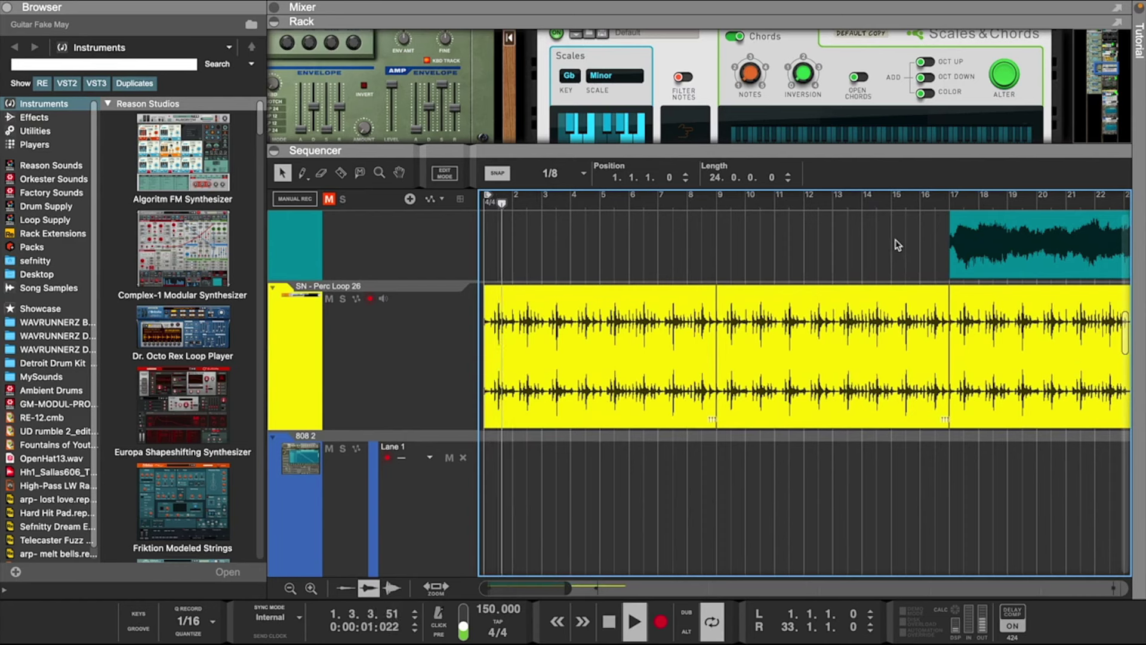
# Enlarge the mixer view and set the SN - Perc Loop 26 channel fader to about -21.88 dB
pyautogui.scroll(6, 893, 245)
pyautogui.scroll(5, 896, 245)
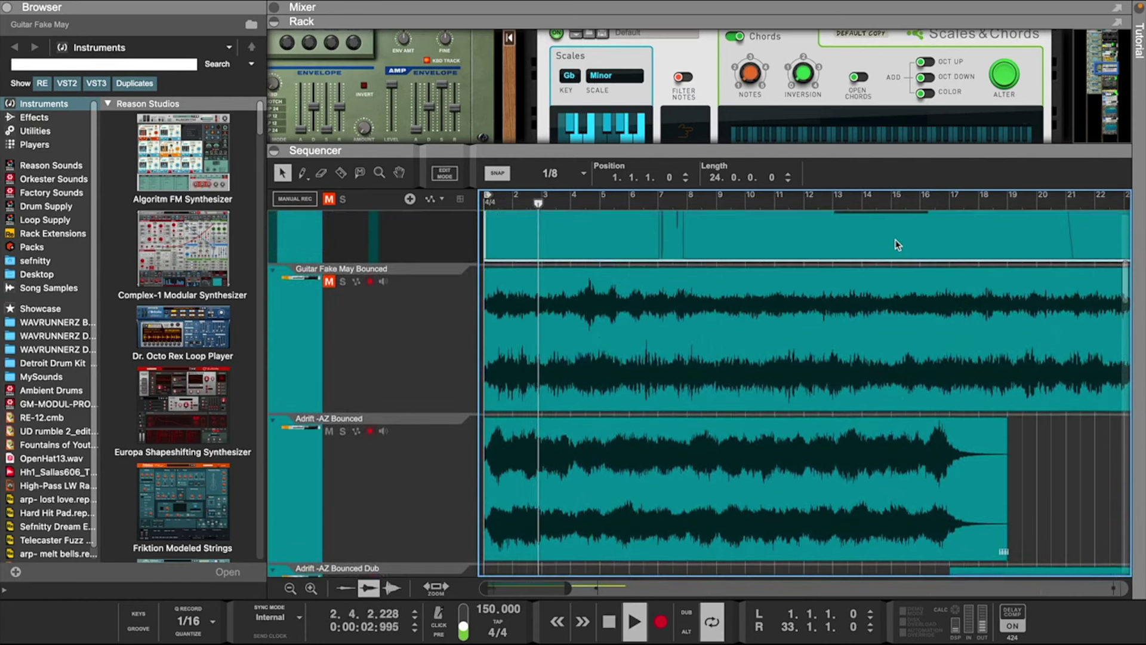
pyautogui.press('F5')
pyautogui.moveTo(794, 135); pyautogui.dragTo(813, 337)
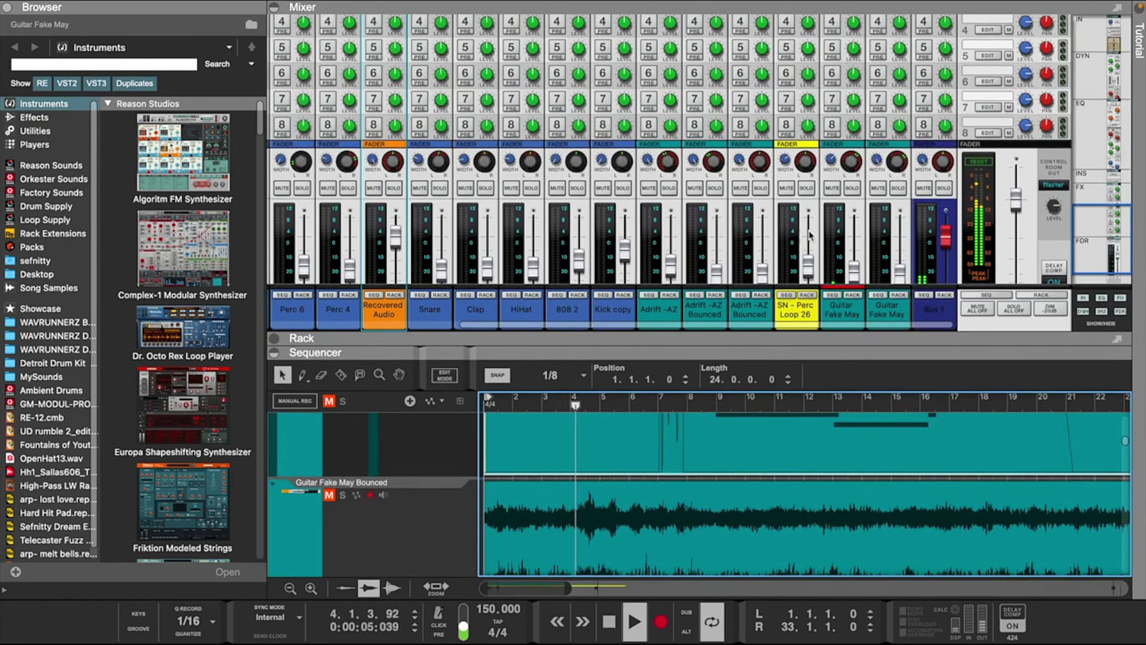
pyautogui.scroll(-3, 809, 234)
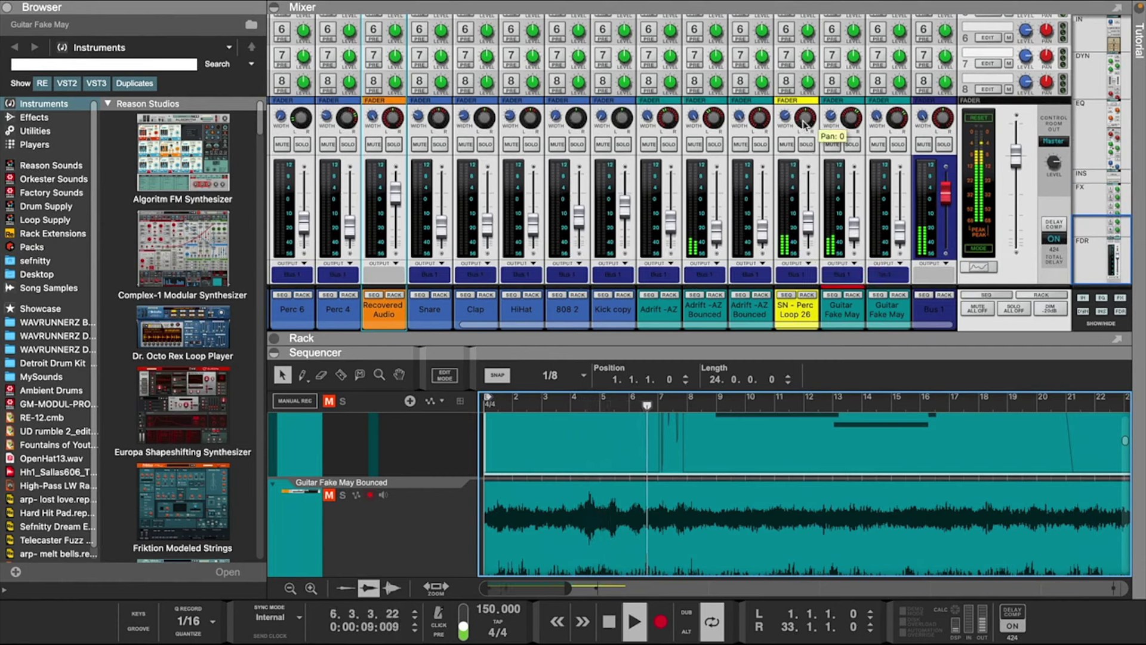
pyautogui.click(809, 230)
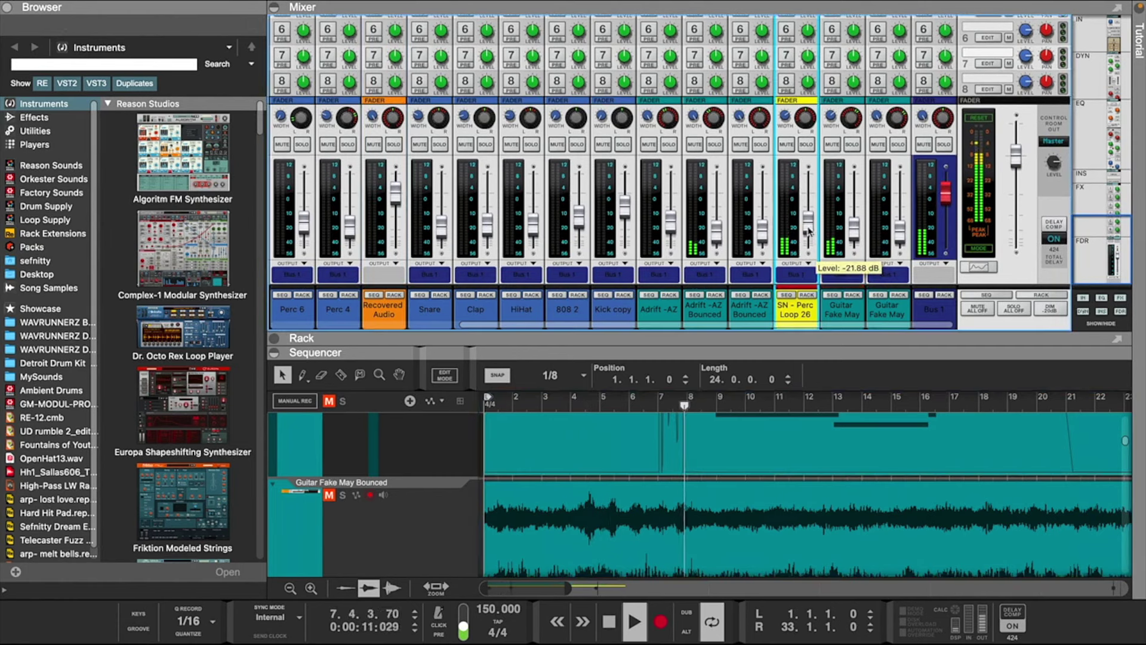
# Open the Spectrum EQ for SN - Perc Loop 26, adjust its low pass filter, and set the high pass filter to 38.6 Hz
pyautogui.click(813, 296)
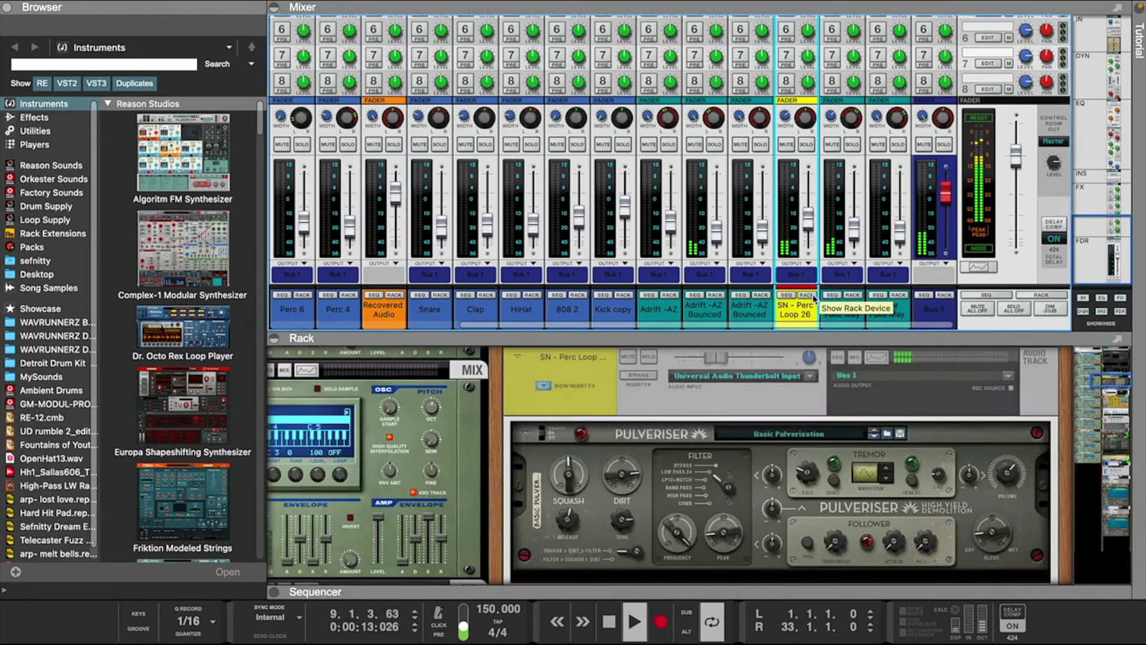
pyautogui.click(876, 357)
pyautogui.moveTo(392, 160); pyautogui.dragTo(416, 155)
pyautogui.moveTo(189, 153); pyautogui.dragTo(174, 153)
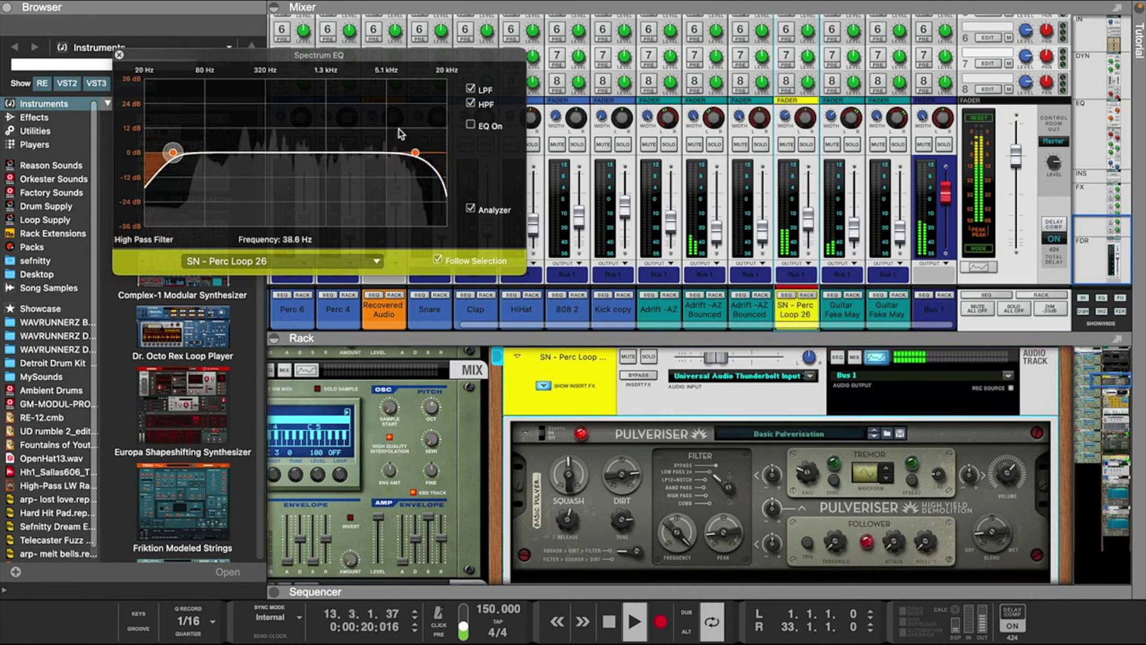
# Enable the percussion loop's EQ with E Mode, boosting the low band and setting the low mid band to 264.3 Hz and 3.49 dB
pyautogui.click(471, 125)
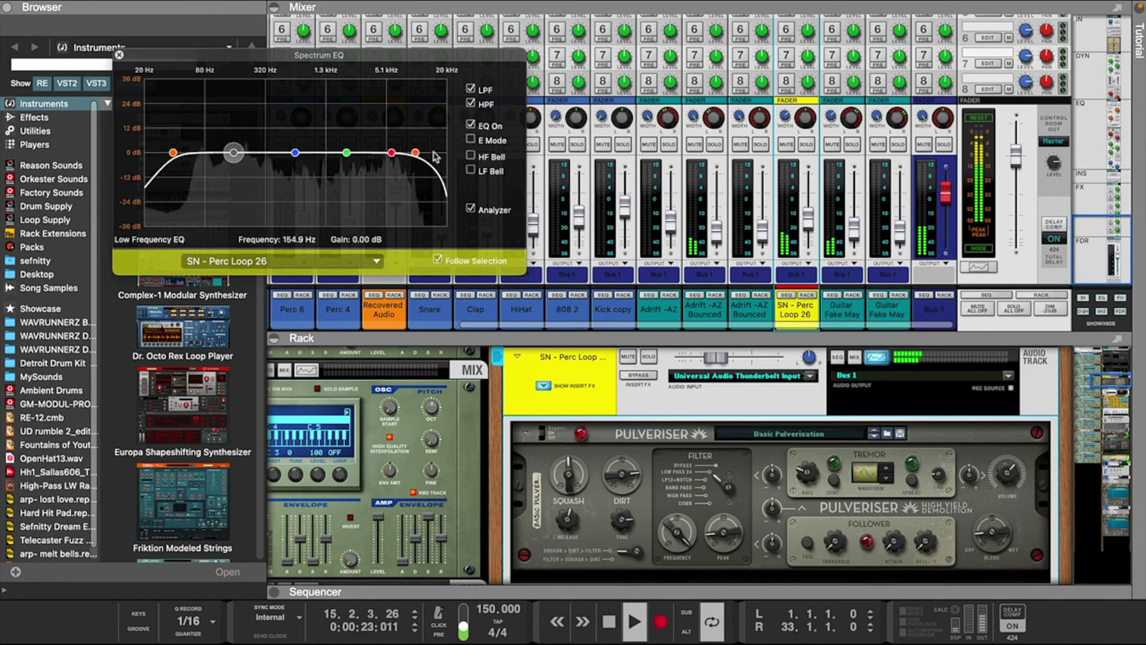
pyautogui.click(471, 139)
pyautogui.moveTo(234, 152); pyautogui.dragTo(207, 138)
pyautogui.click(346, 153)
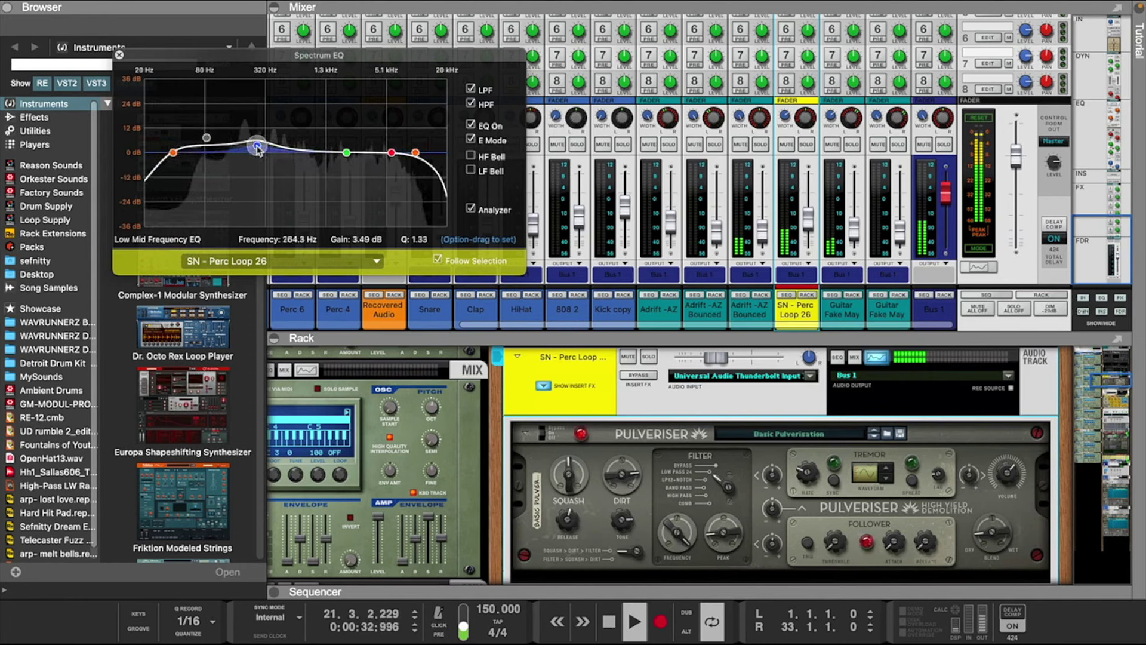
# Turn on HF Bell and LF Bell for the percussion loop's EQ and select the low mid band
pyautogui.click(470, 157)
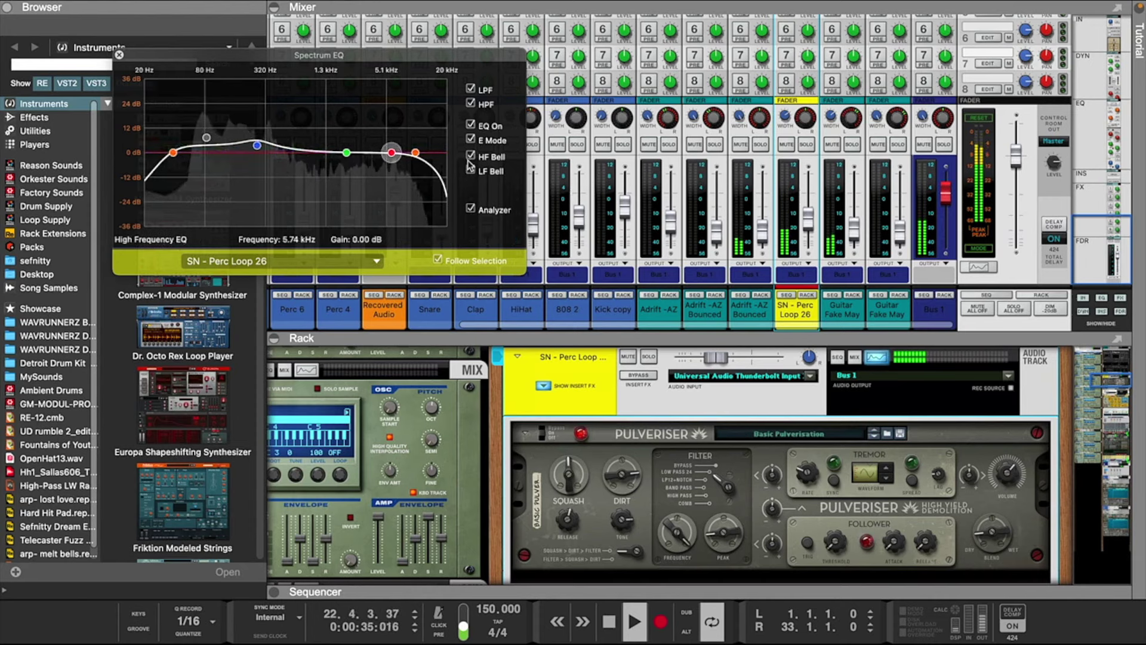
pyautogui.click(470, 169)
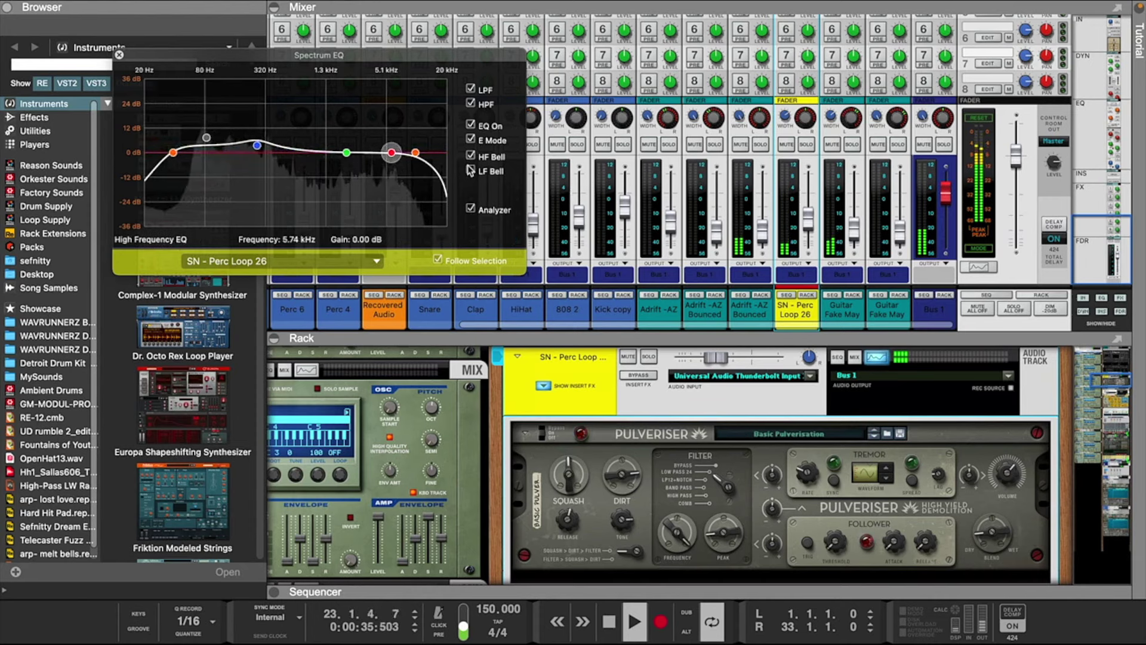
pyautogui.click(260, 149)
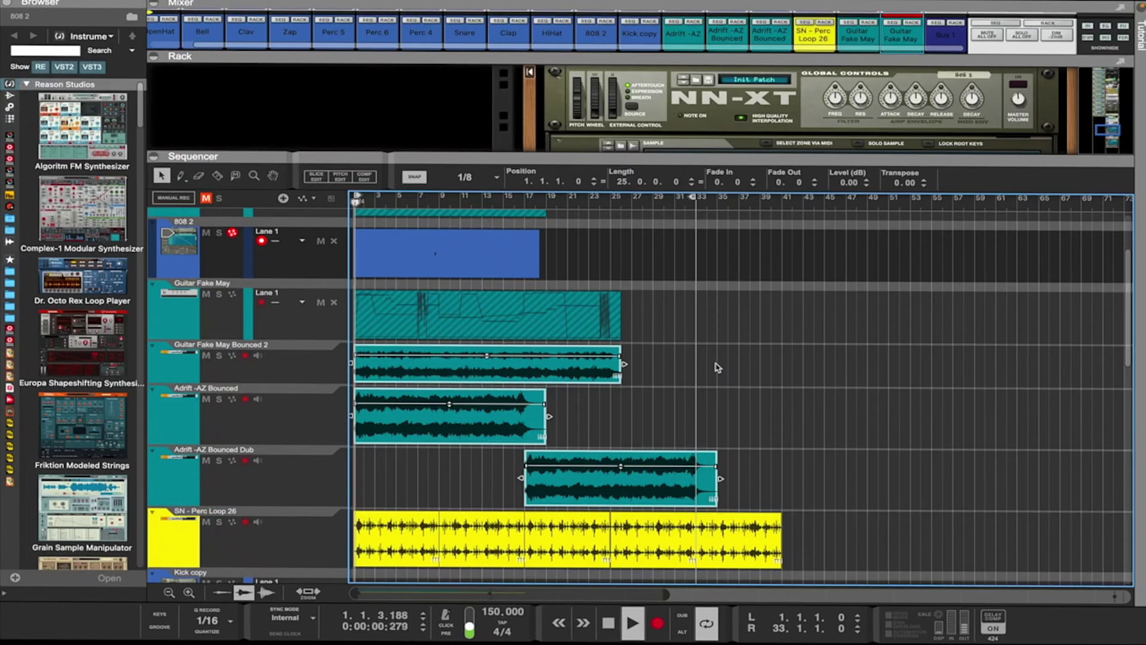
# Transpose the selected Guitar Fake May Bounced 2, Adrift -AZ Bounced and Bounced Dub clips by 3.00 and play them back
pyautogui.moveTo(716, 347); pyautogui.dragTo(431, 477)
pyautogui.press('space')
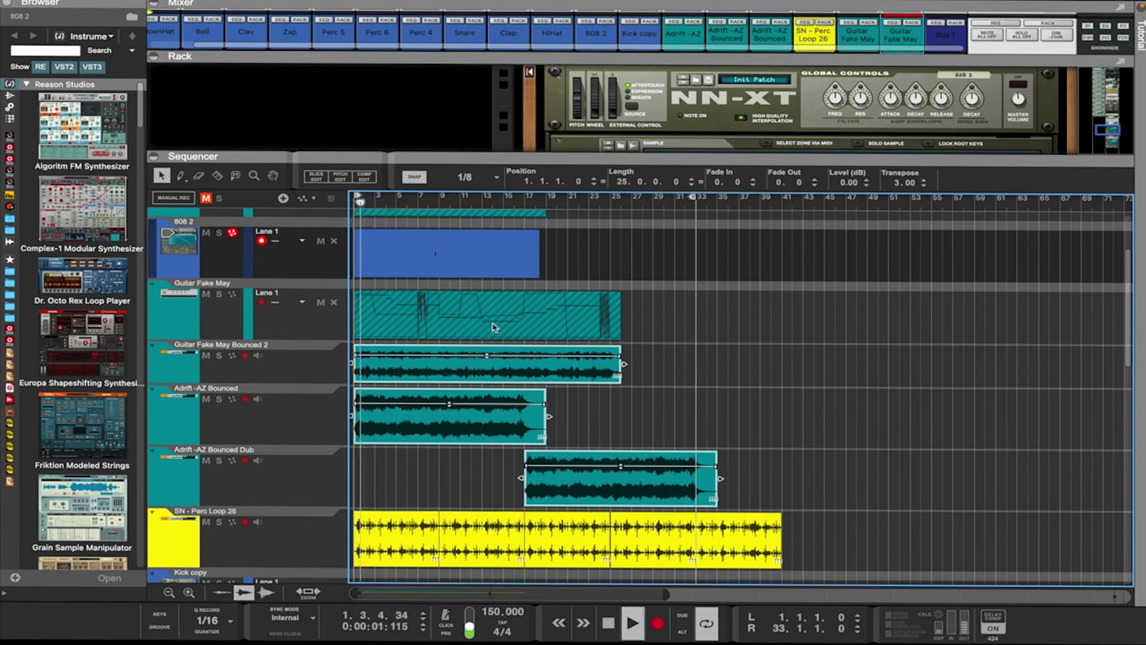
# Open the 808 2 clip for note editing and delete its stray note in the second half of bar 8
pyautogui.doubleClick(462, 280)
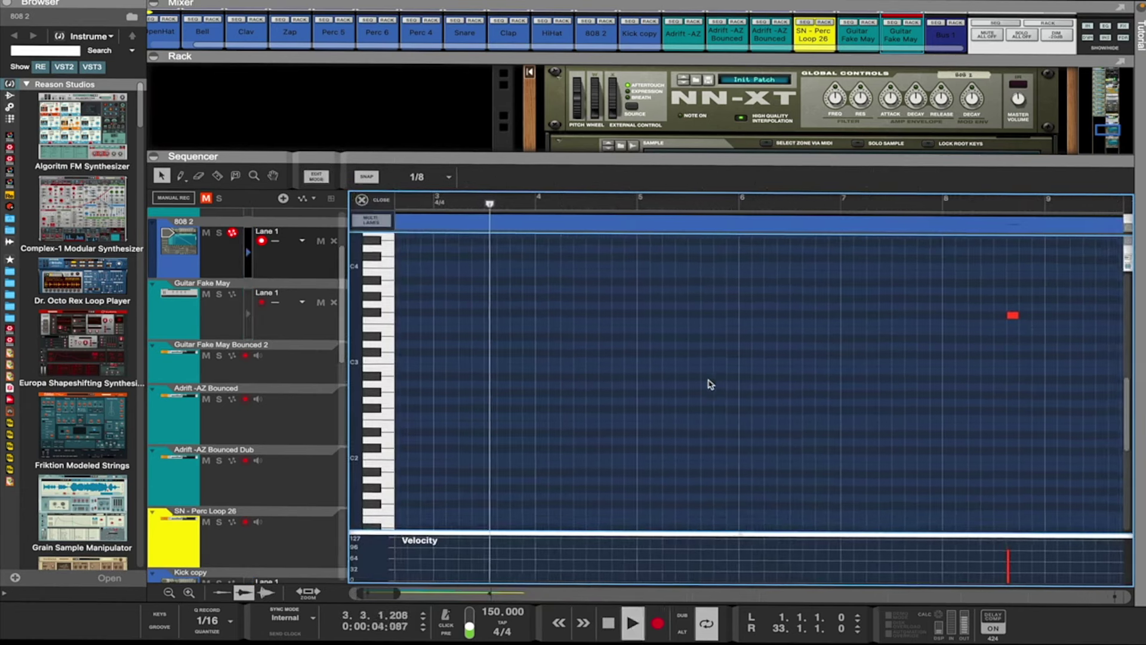
pyautogui.click(1015, 317)
pyautogui.press('Delete')
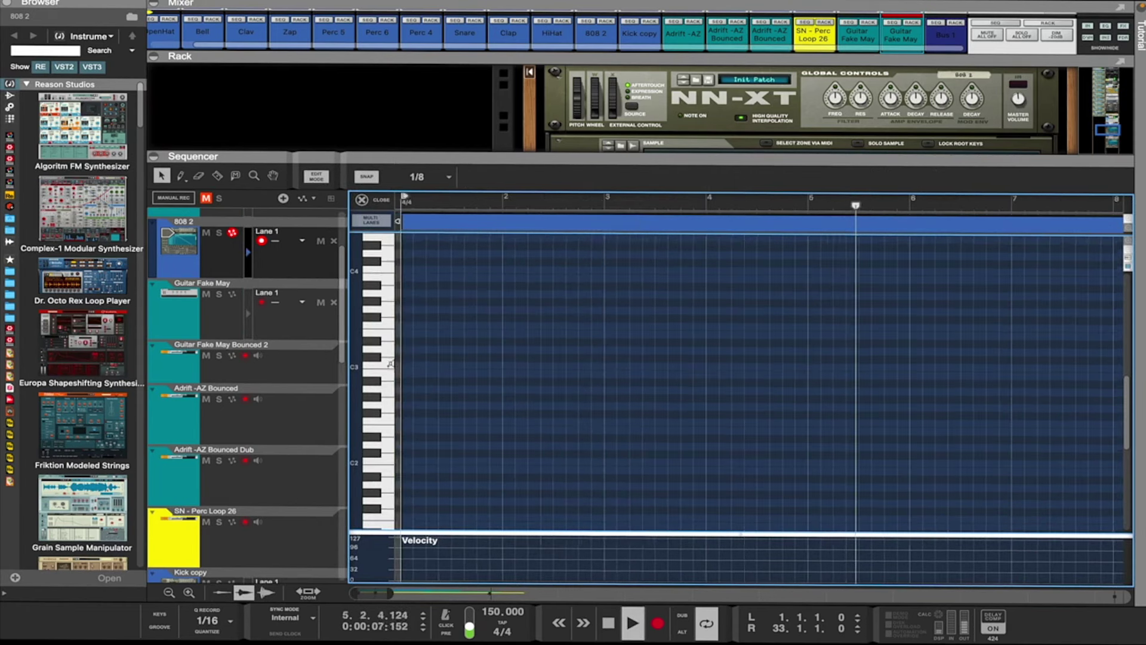
# Add eighth-note D3 hits at 1.1.1 and 1.2.3 in the 808 2 clip, checking them with playback from the start
pyautogui.doubleClick(406, 350)
pyautogui.press('space')
pyautogui.hotkey('shift', 'Return')
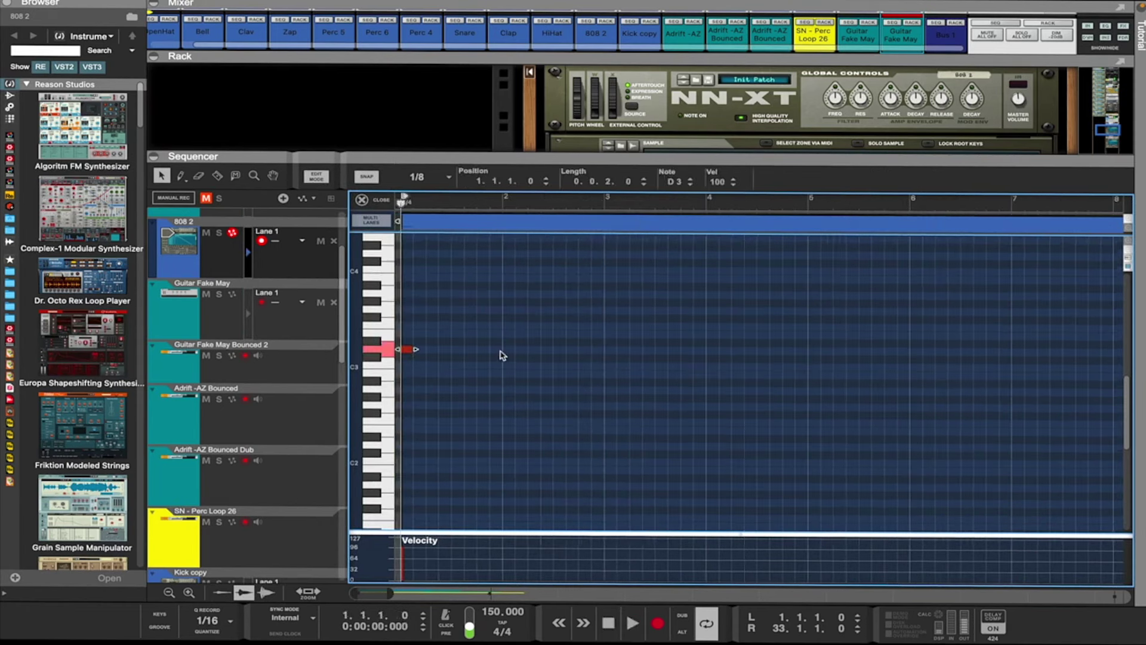
pyautogui.press('space')
pyautogui.doubleClick(448, 351)
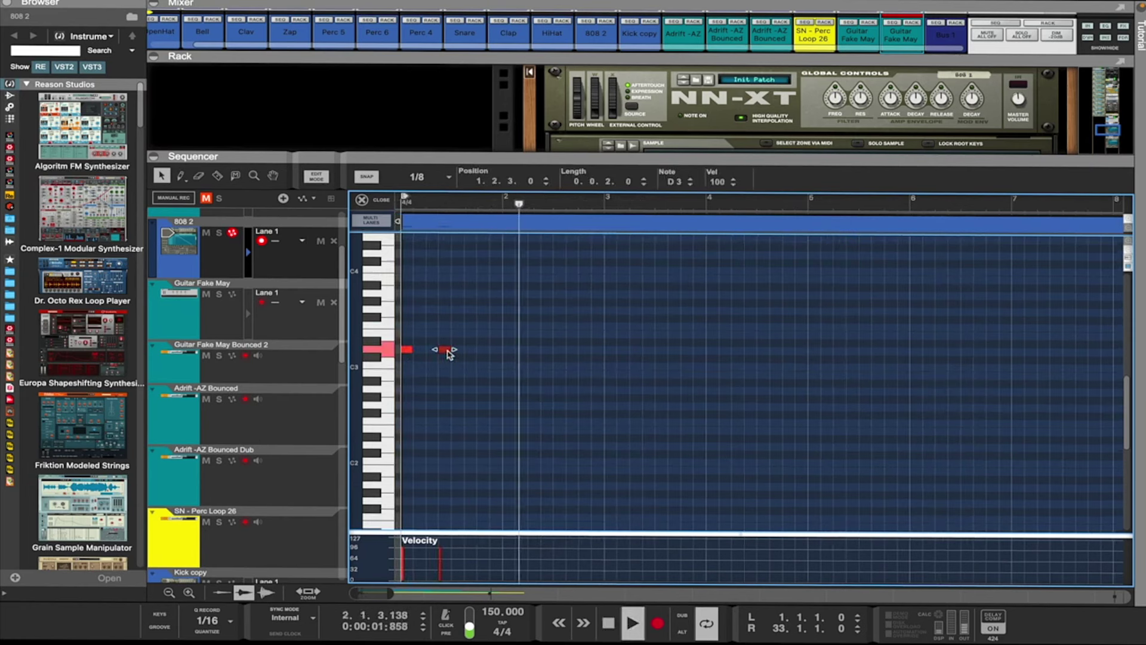
pyautogui.press('space')
pyautogui.press('space')
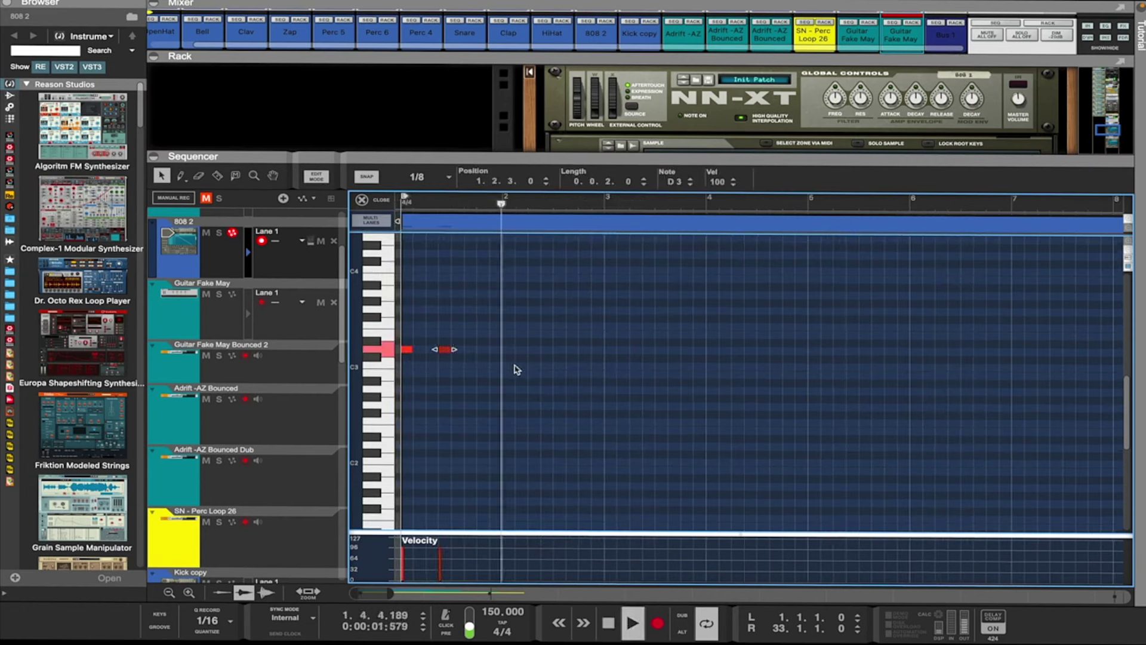
# Add a C3 note at bar 3, G3 notes at 4.2.1 and 4.3.3, and an A3 note at 5.1.1, checking them with playback
pyautogui.doubleClick(608, 366)
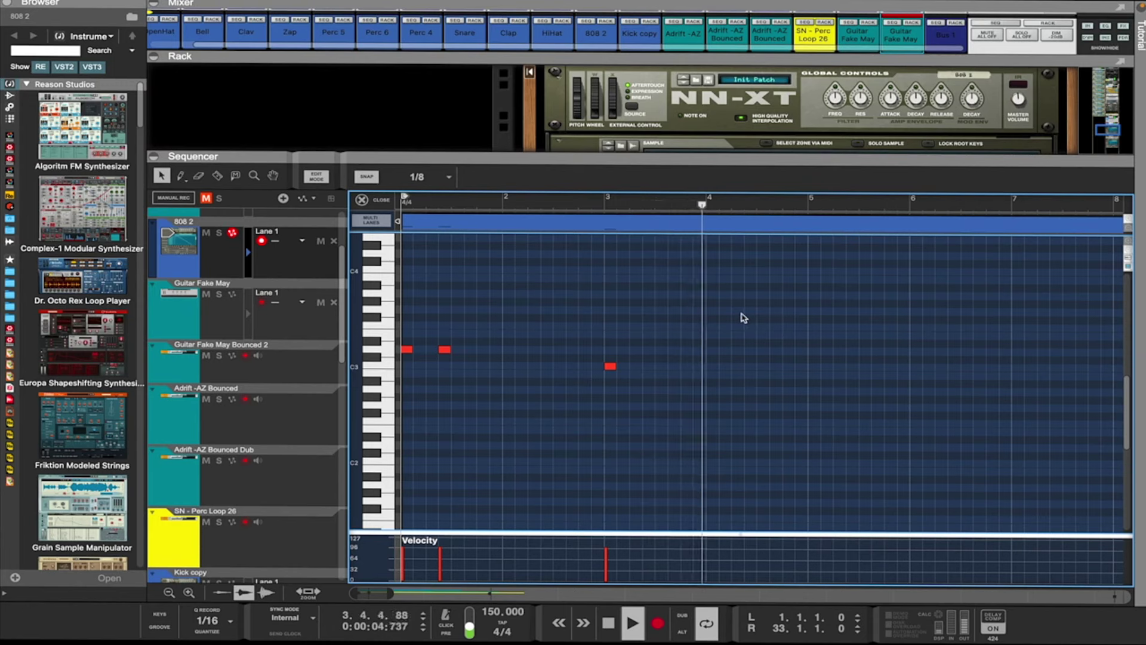
pyautogui.doubleClick(738, 311)
pyautogui.doubleClick(777, 311)
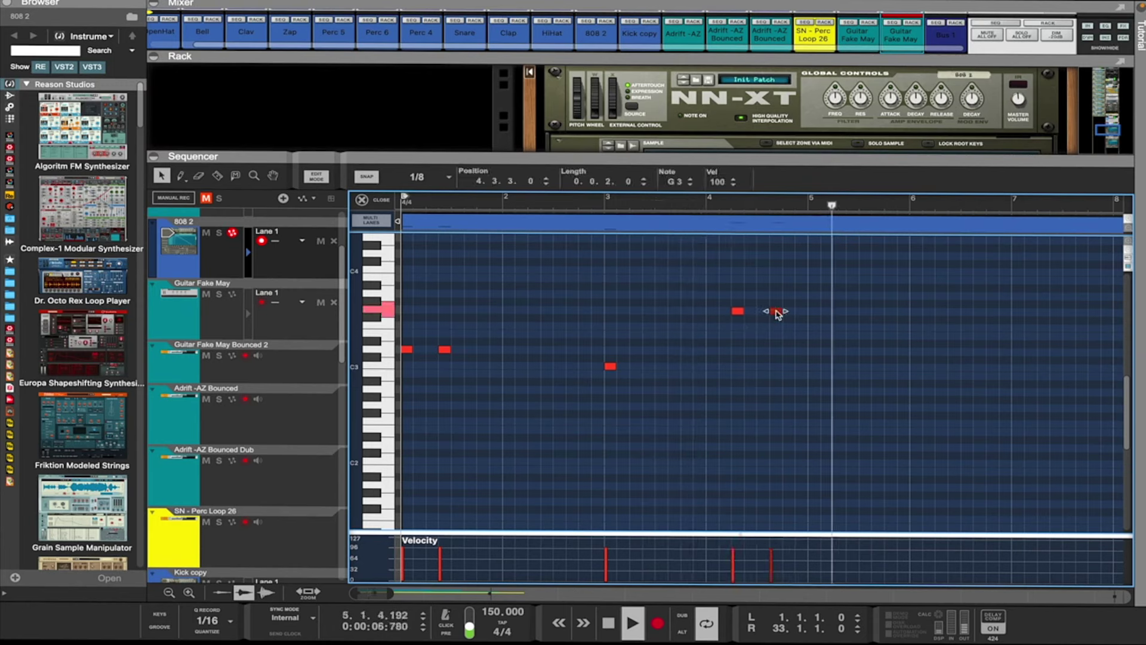
pyautogui.click(707, 203)
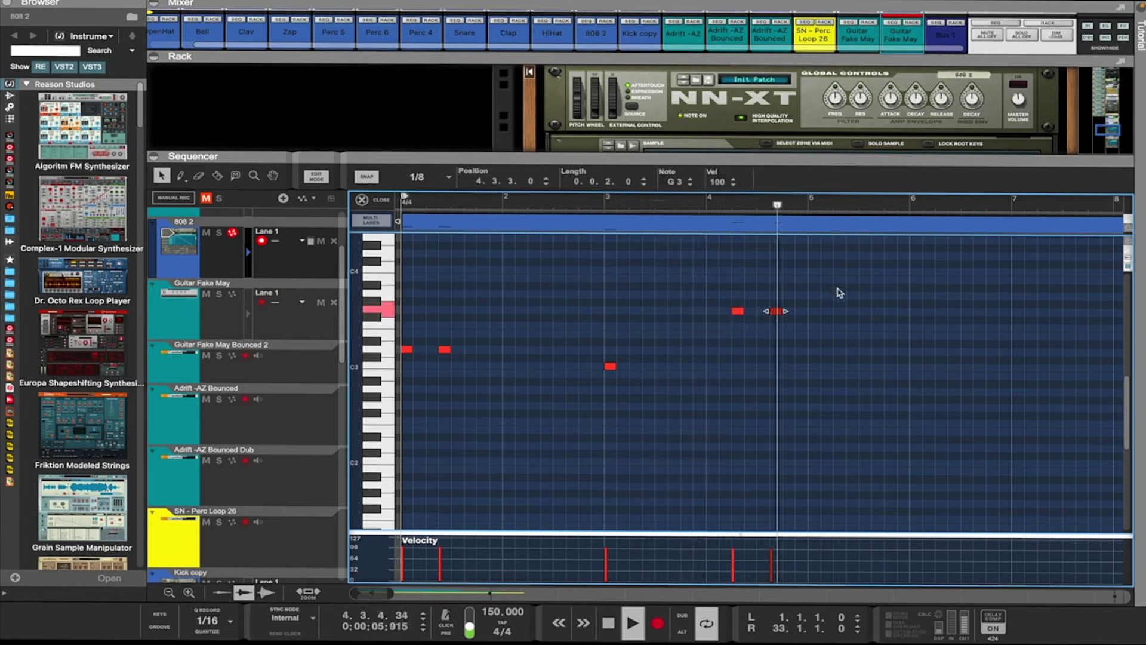
pyautogui.doubleClick(815, 295)
pyautogui.press('space')
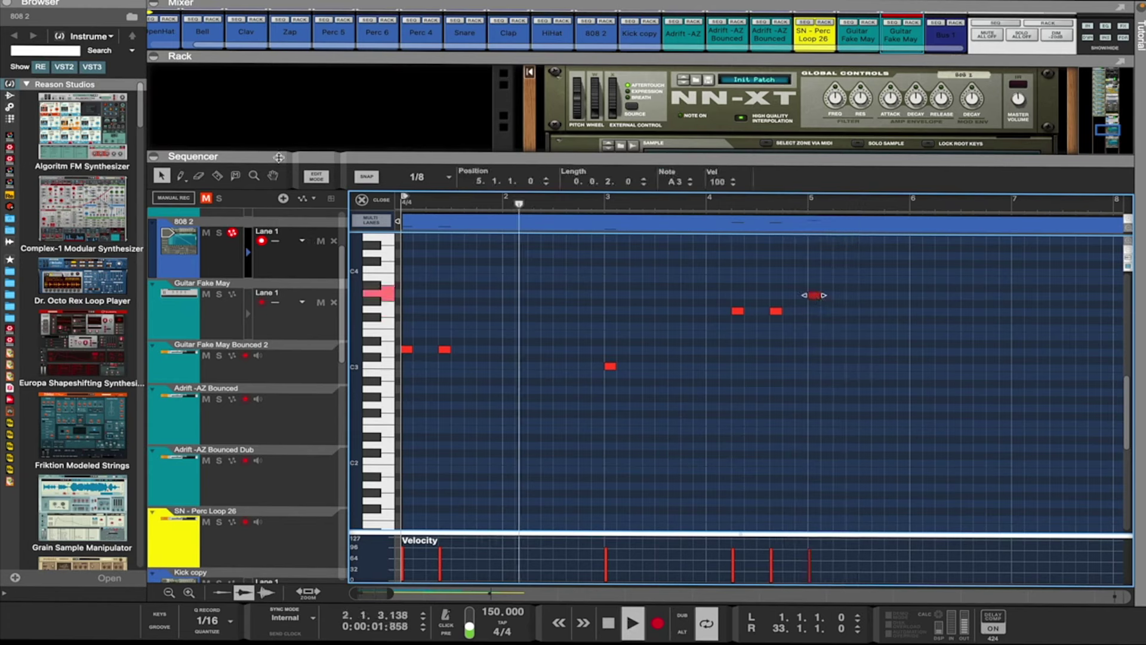
# Add eighth-note hits in the 808 2 clip: A3 at 7.1.1 and G3 at 8.2.1 and 8.3.3, checking them with playback
pyautogui.click(180, 175)
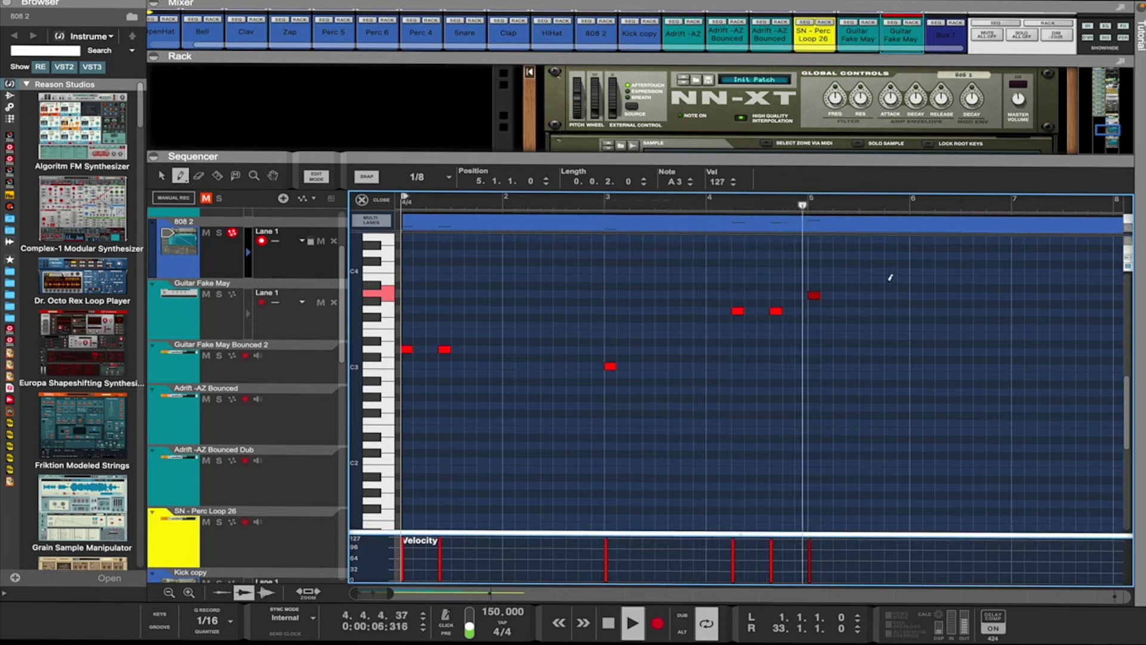
pyautogui.click(1018, 294)
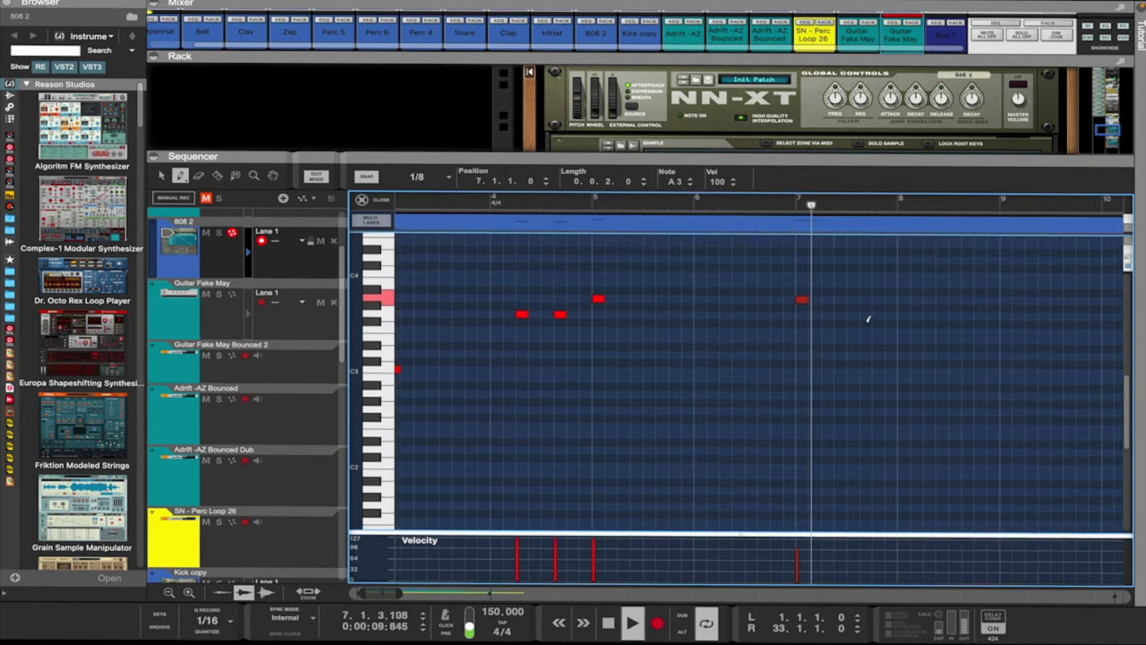
pyautogui.click(930, 315)
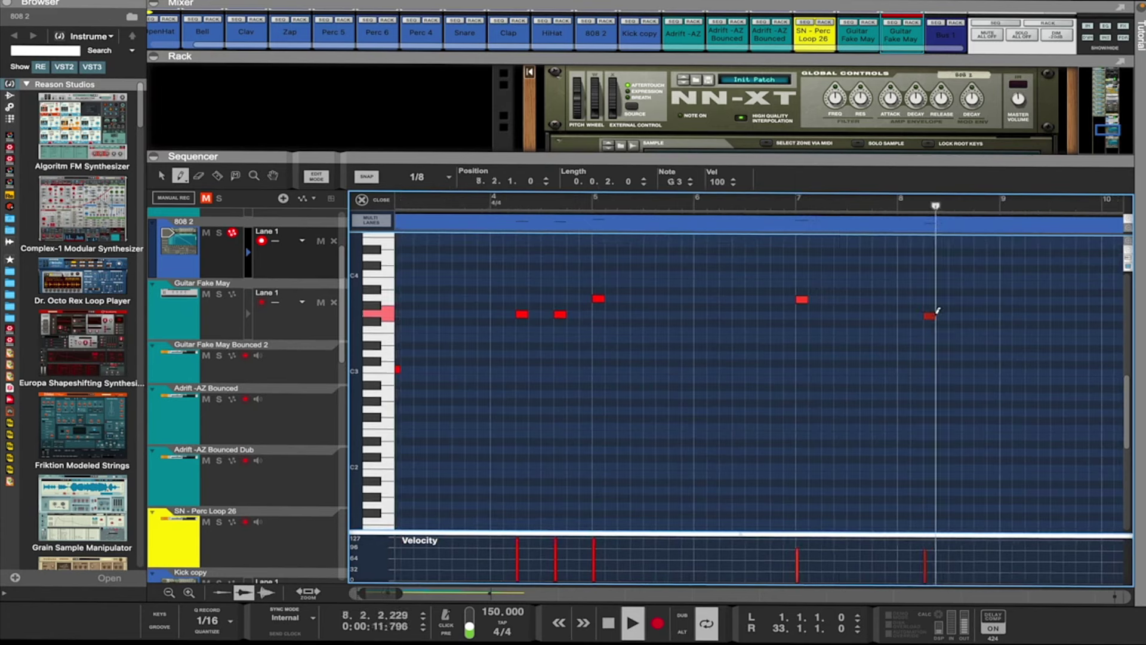
pyautogui.click(968, 315)
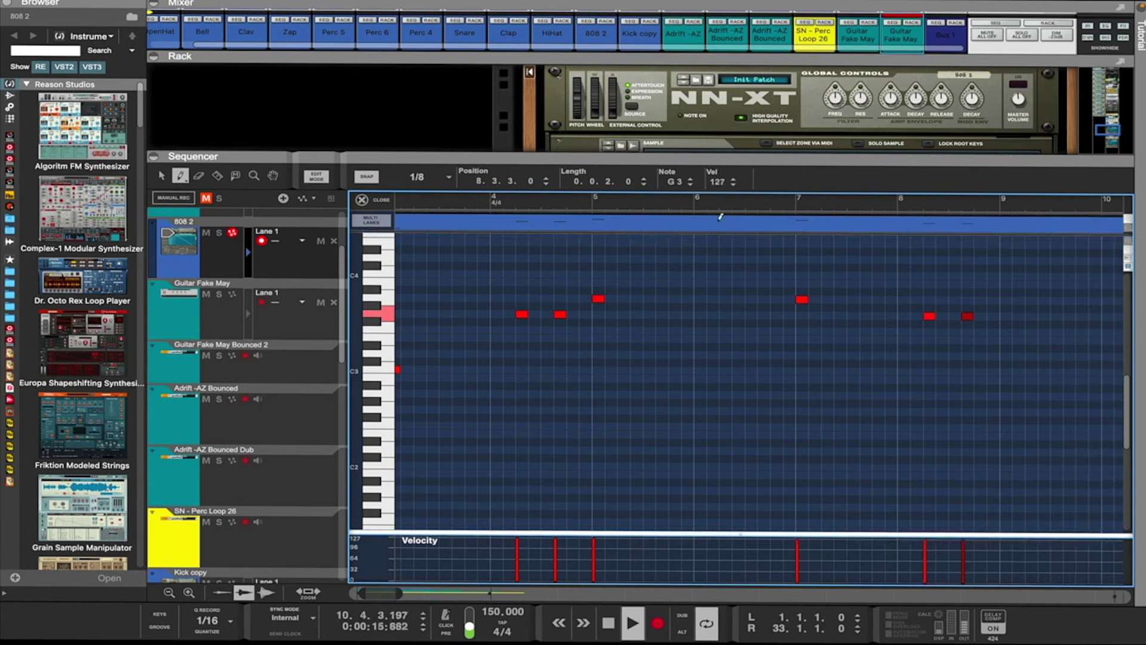
pyautogui.click(761, 207)
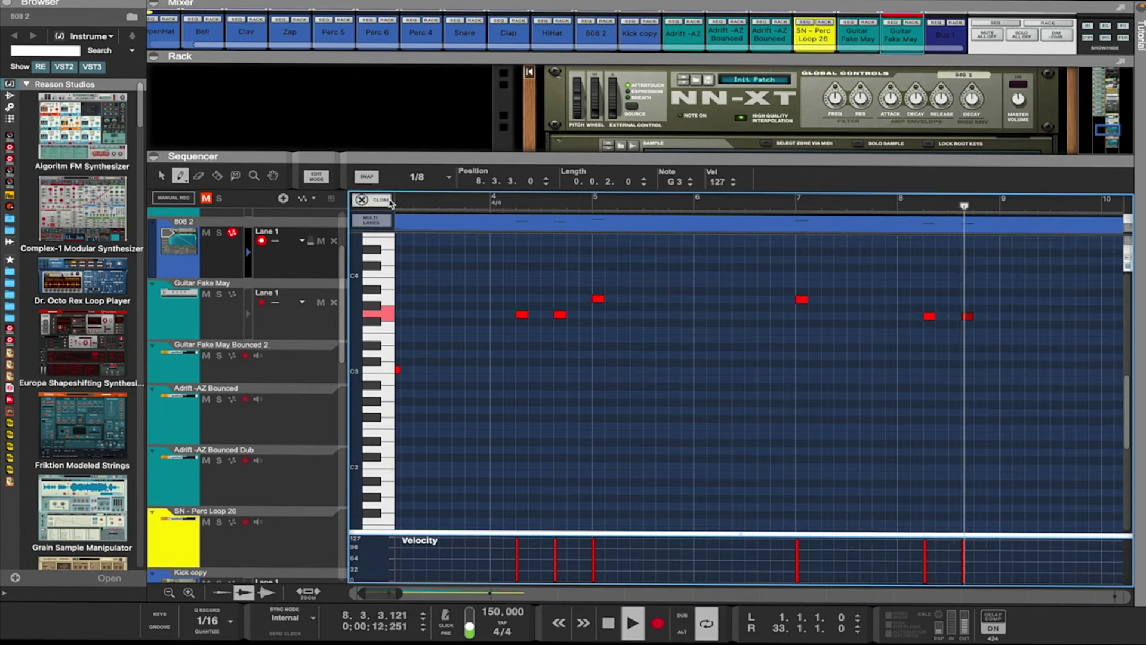
# Leave note editing and shorten the 808 2 clip to 8 bars from its end
pyautogui.click(387, 201)
pyautogui.click(161, 176)
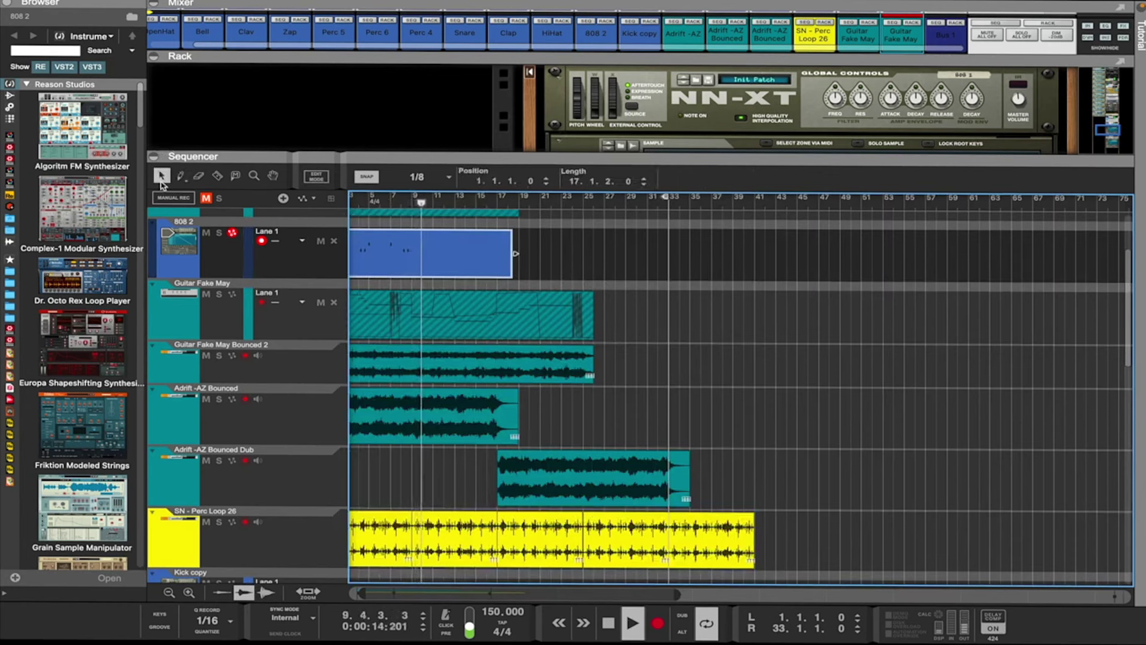
pyautogui.moveTo(517, 254); pyautogui.dragTo(418, 251)
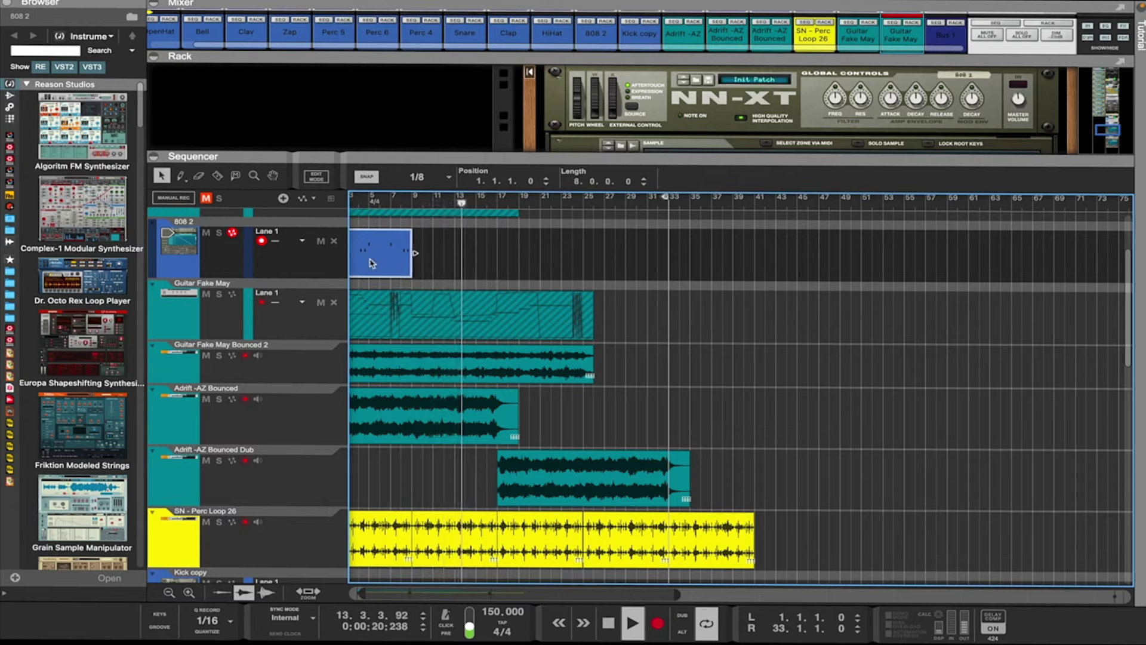
# Duplicate the 8-bar 808 2 clip so that the copy starts at bar 9
pyautogui.scroll(-5, 372, 255)
pyautogui.scroll(5, 372, 255)
pyautogui.scroll(-5, 372, 255)
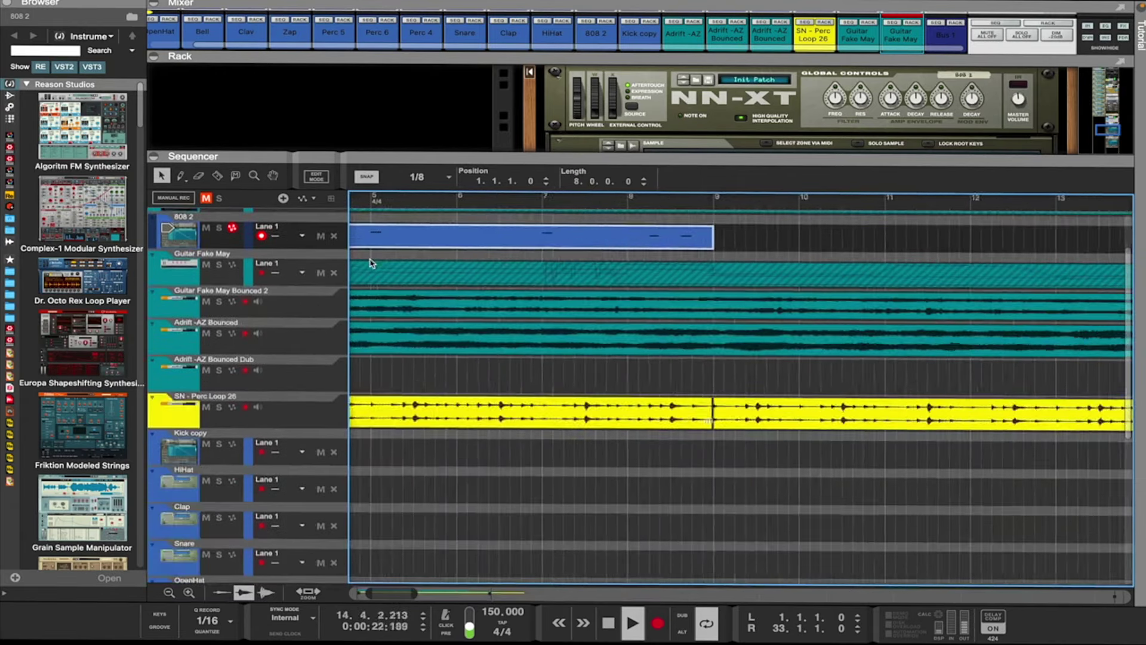
pyautogui.scroll(5, 372, 255)
pyautogui.scroll(5, 372, 255)
pyautogui.hscroll(5, 523, 342)
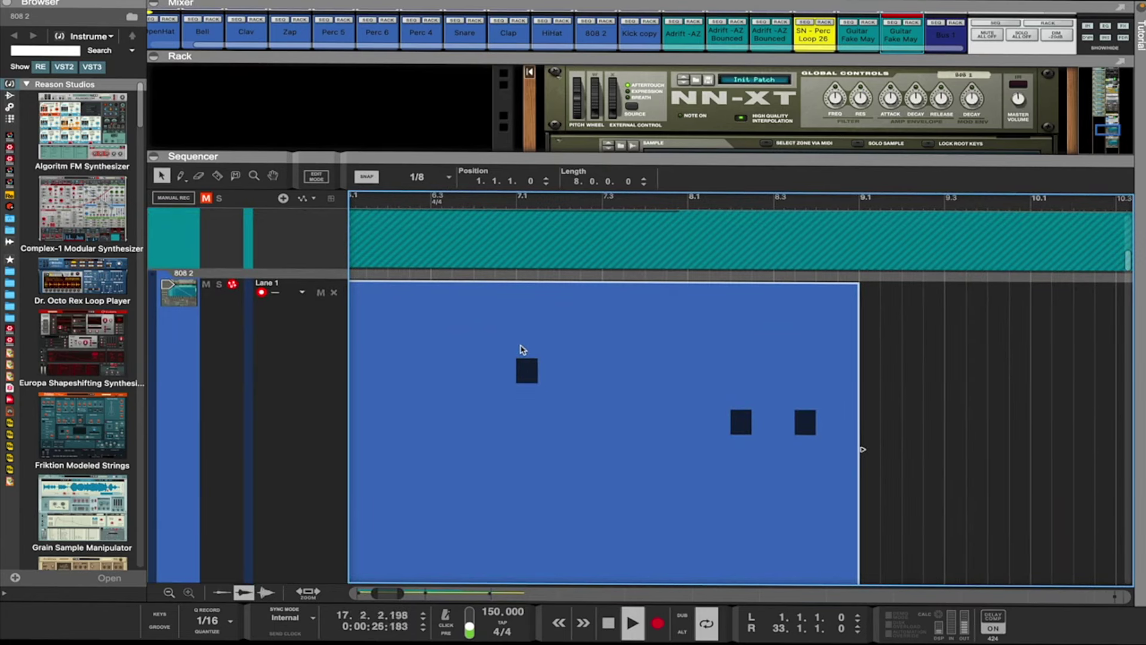
pyautogui.moveTo(374, 598); pyautogui.dragTo(276, 596)
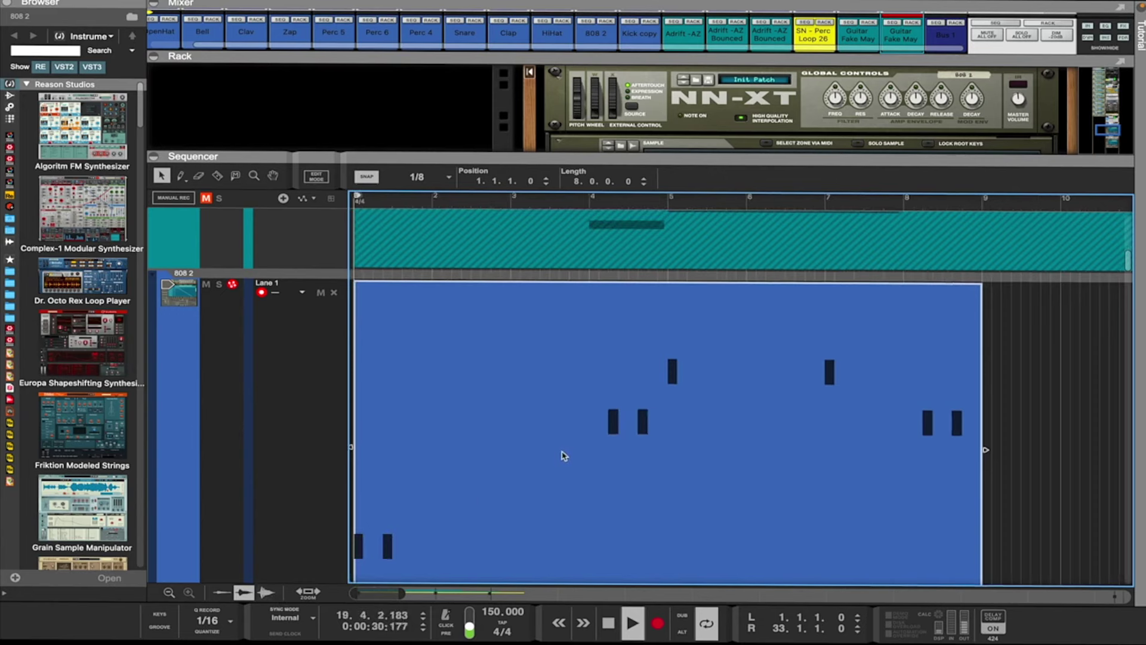
pyautogui.scroll(-2, 565, 457)
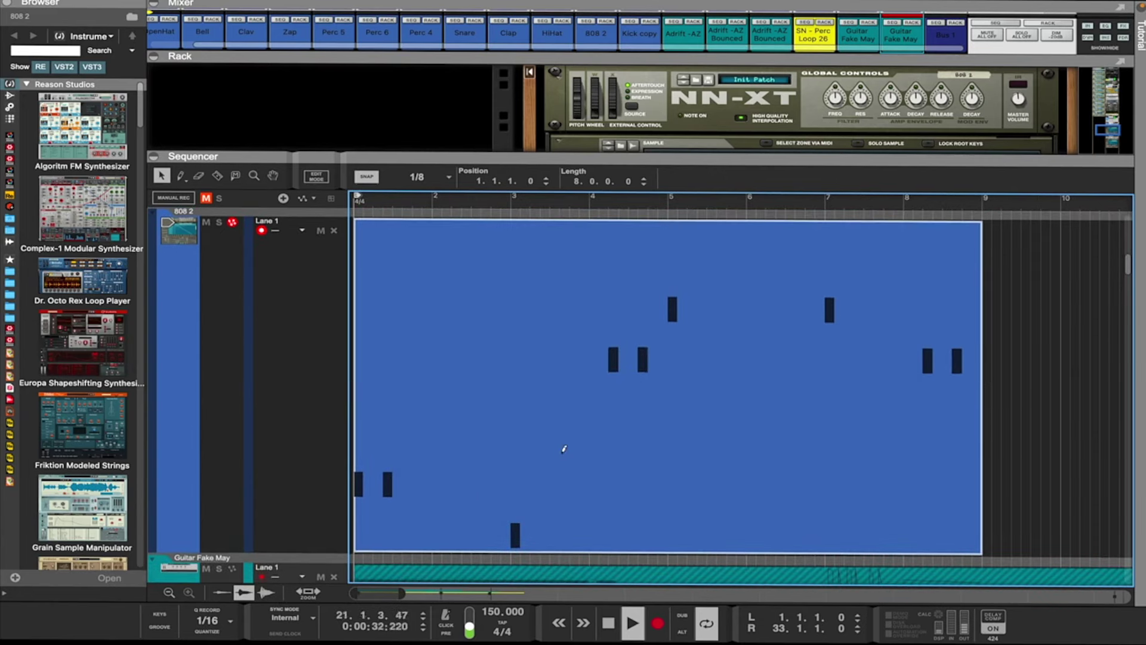
pyautogui.hotkey('ctrl', 'd')
pyautogui.moveTo(401, 593); pyautogui.dragTo(507, 591)
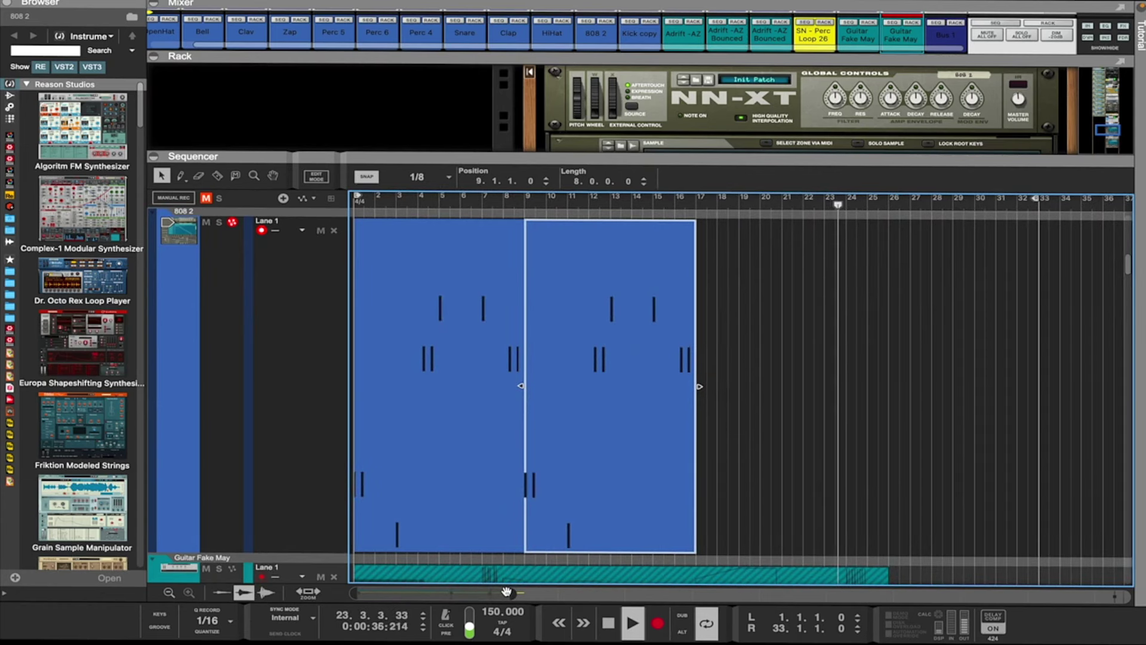
pyautogui.click(170, 593)
pyautogui.click(170, 593)
pyautogui.click(171, 594)
pyautogui.click(172, 593)
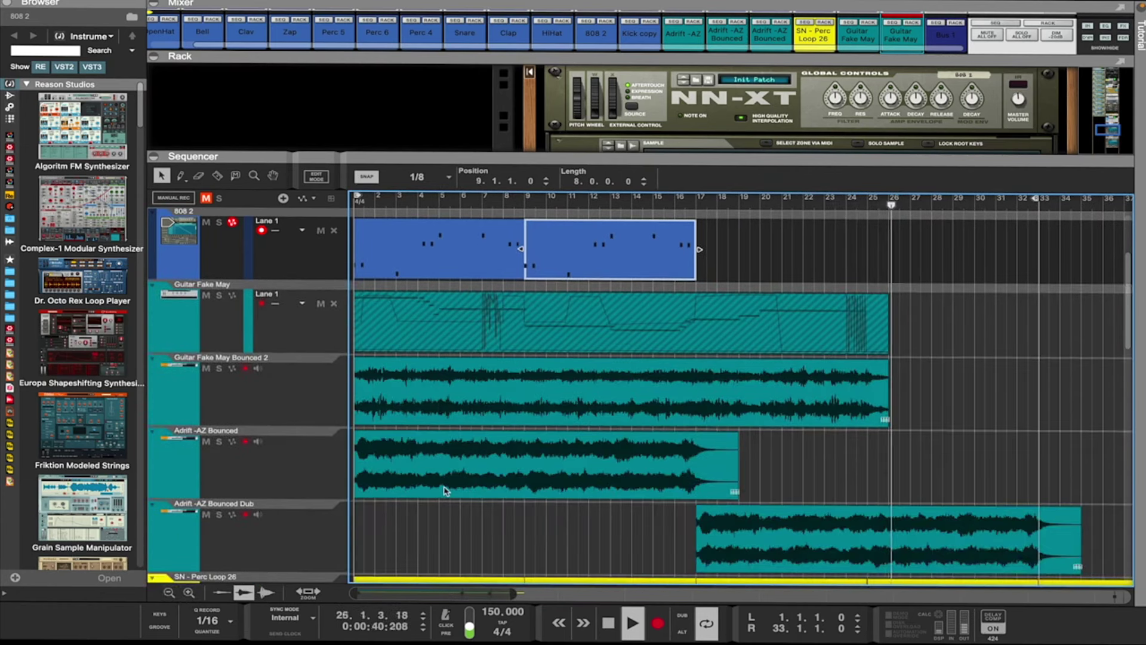
# Restart playback from the beginning, enlarge the mixer to show the faders and select the 808 2 channel
pyautogui.scroll(3, 445, 489)
pyautogui.press('space')
pyautogui.press('space')
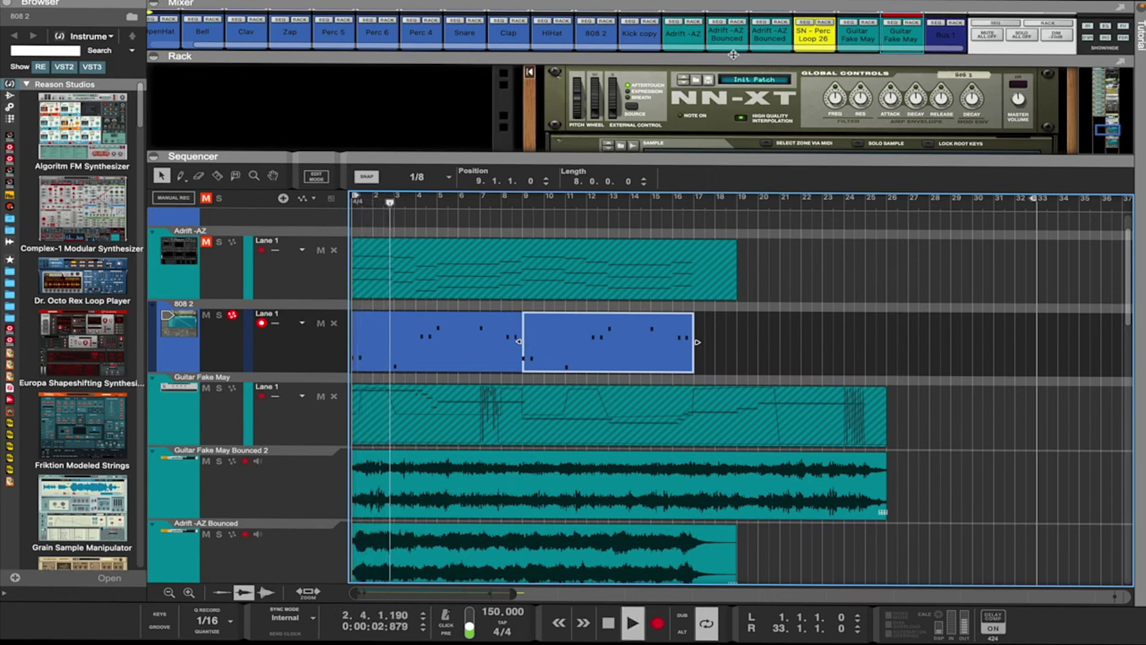
pyautogui.moveTo(734, 55); pyautogui.dragTo(691, 332)
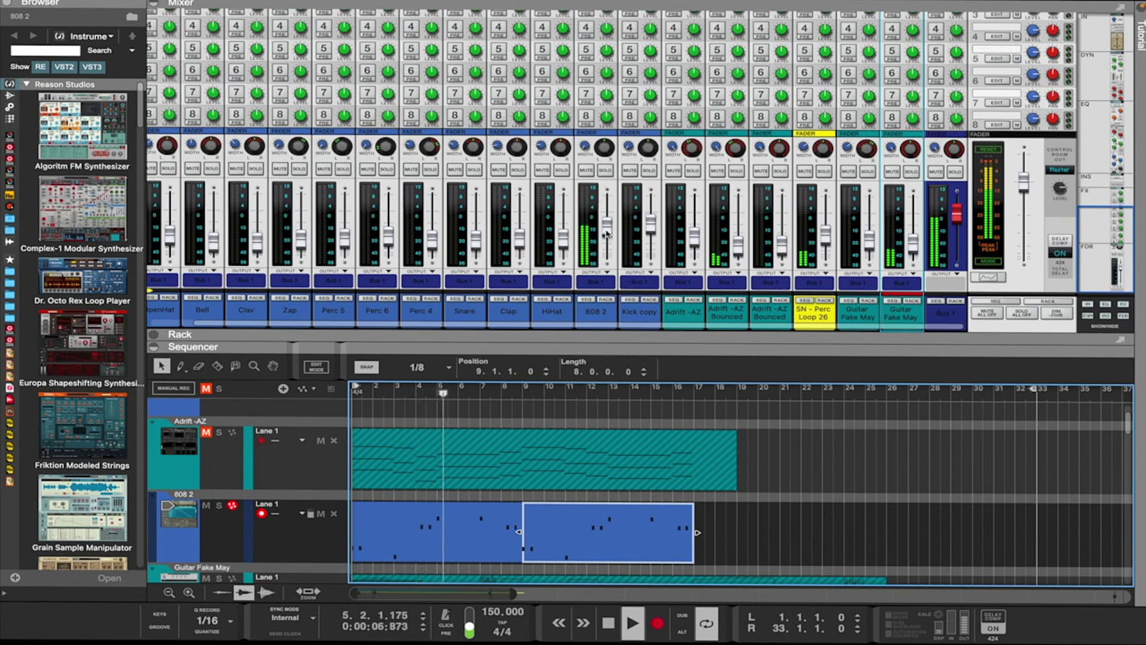
pyautogui.click(607, 234)
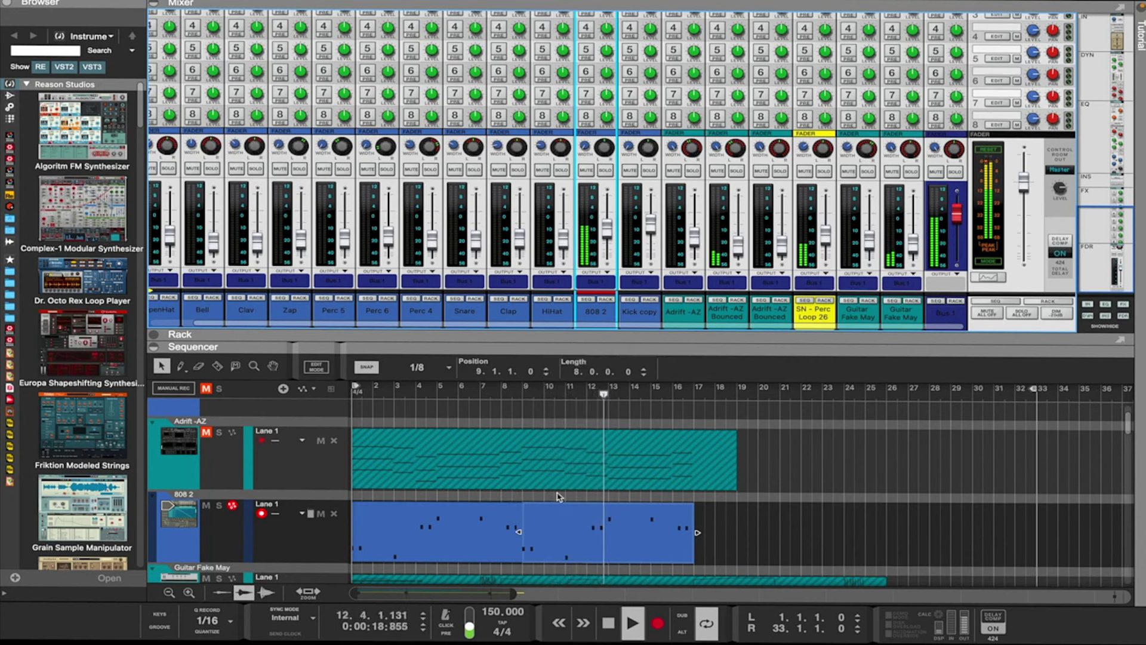
# Look over the sequencer tracks and the devices in the rack while the arrangement plays
pyautogui.scroll(-4, 558, 492)
pyautogui.scroll(-1, 558, 496)
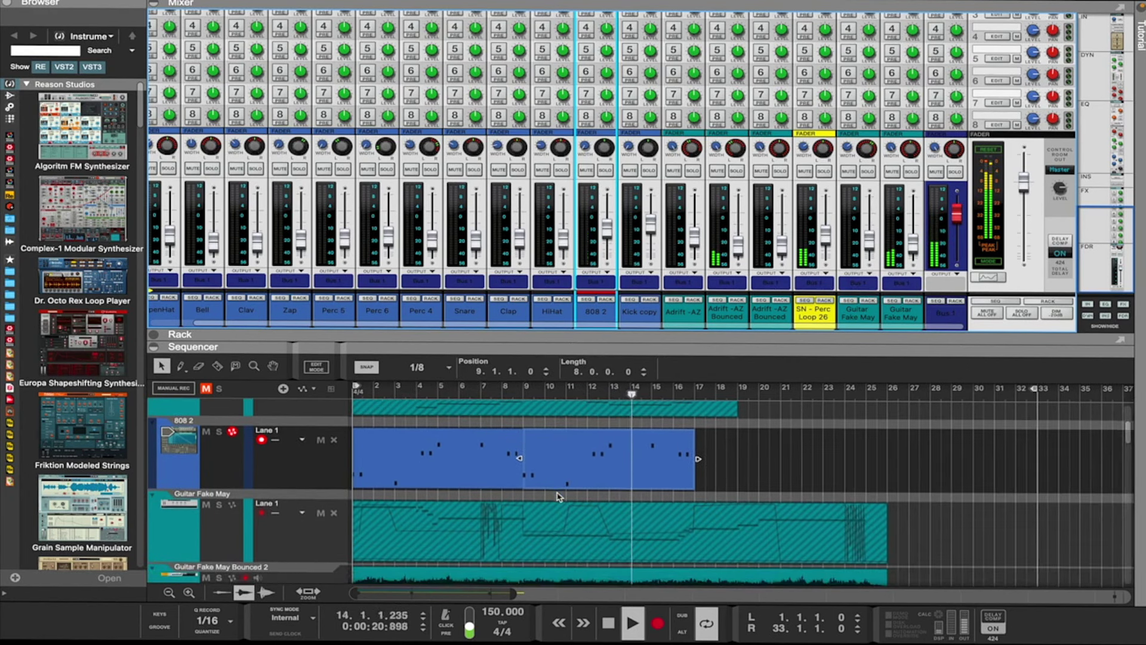
pyautogui.scroll(-4, 558, 497)
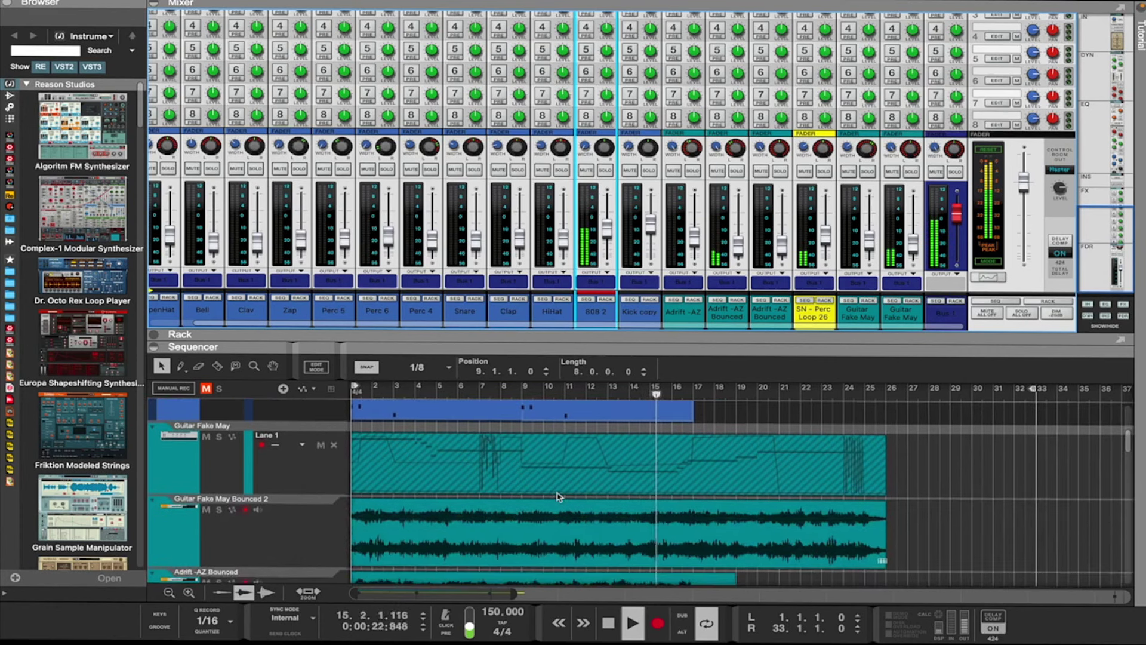
pyautogui.scroll(-4, 558, 495)
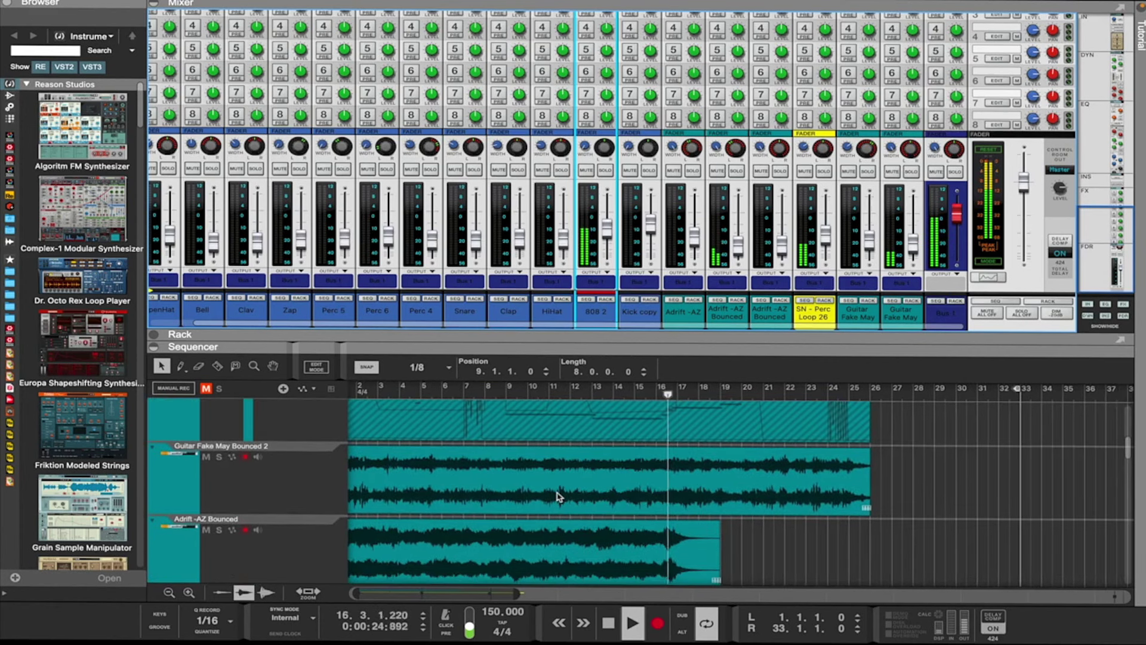
pyautogui.scroll(-6, 558, 495)
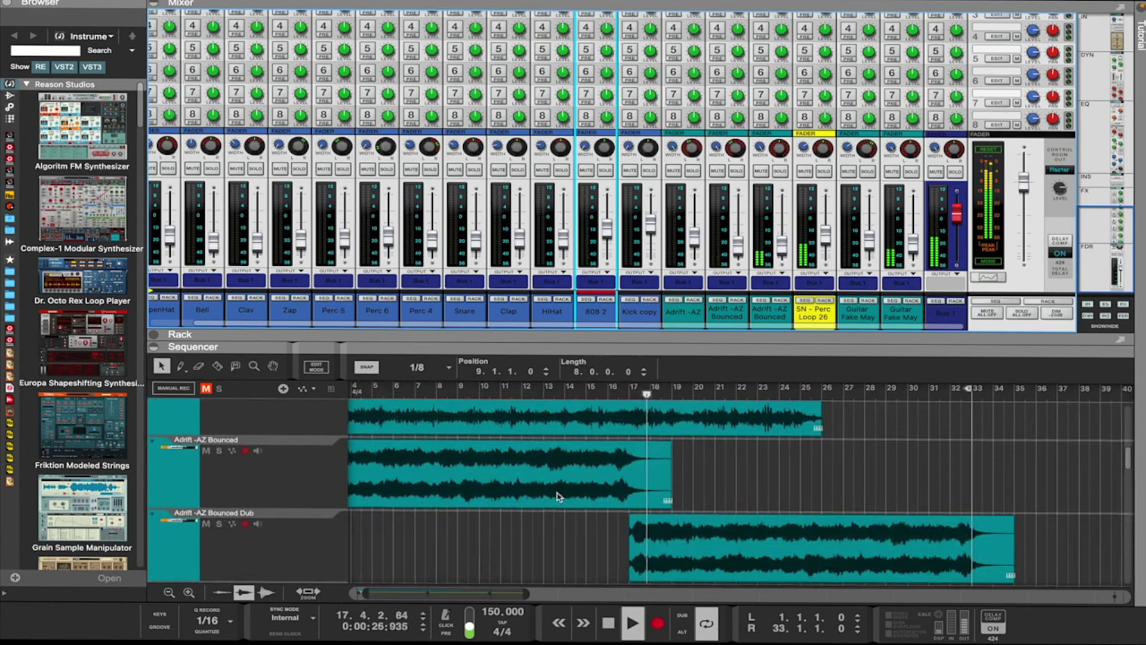
pyautogui.scroll(-3, 558, 496)
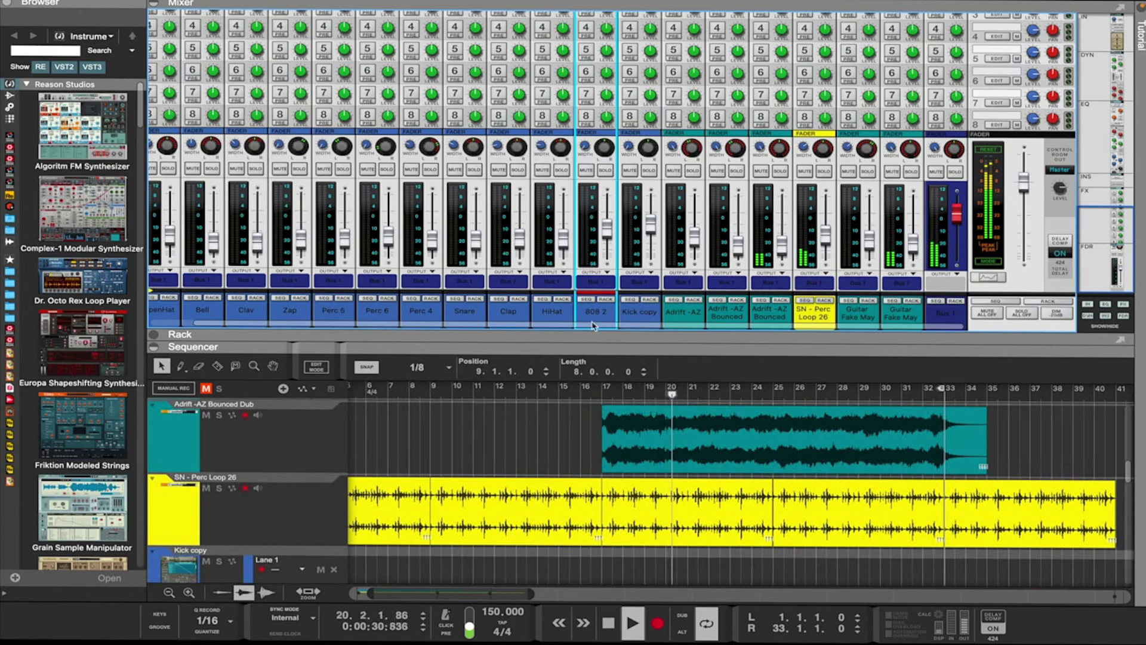
pyautogui.moveTo(593, 335); pyautogui.dragTo(617, 5)
pyautogui.scroll(15, 588, 117)
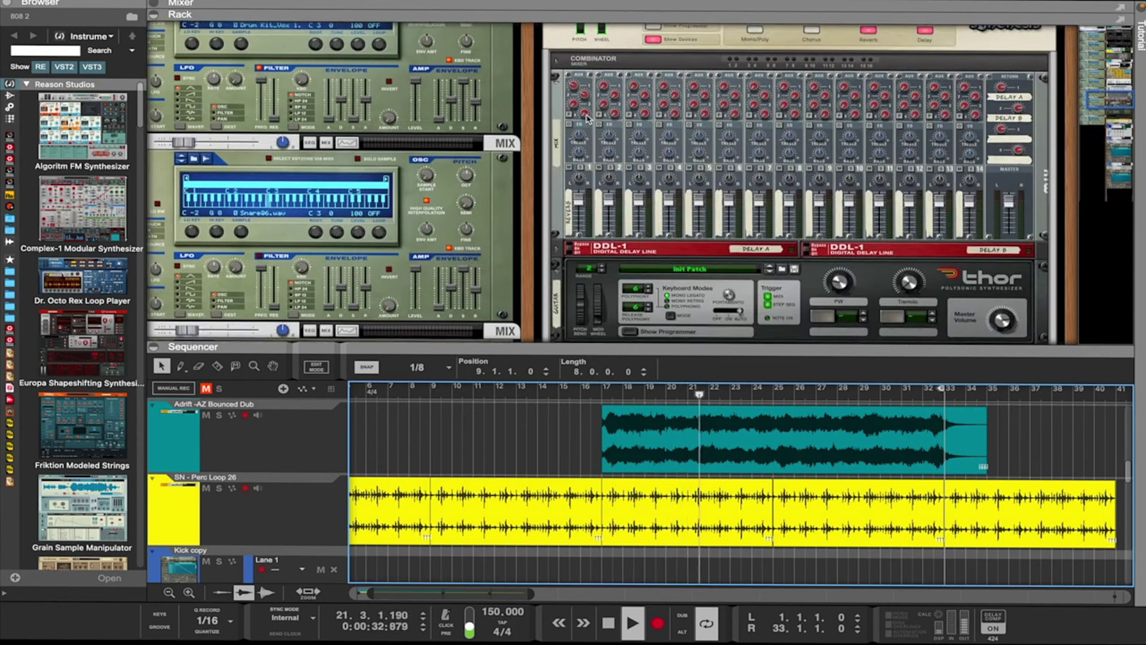
pyautogui.scroll(10, 589, 120)
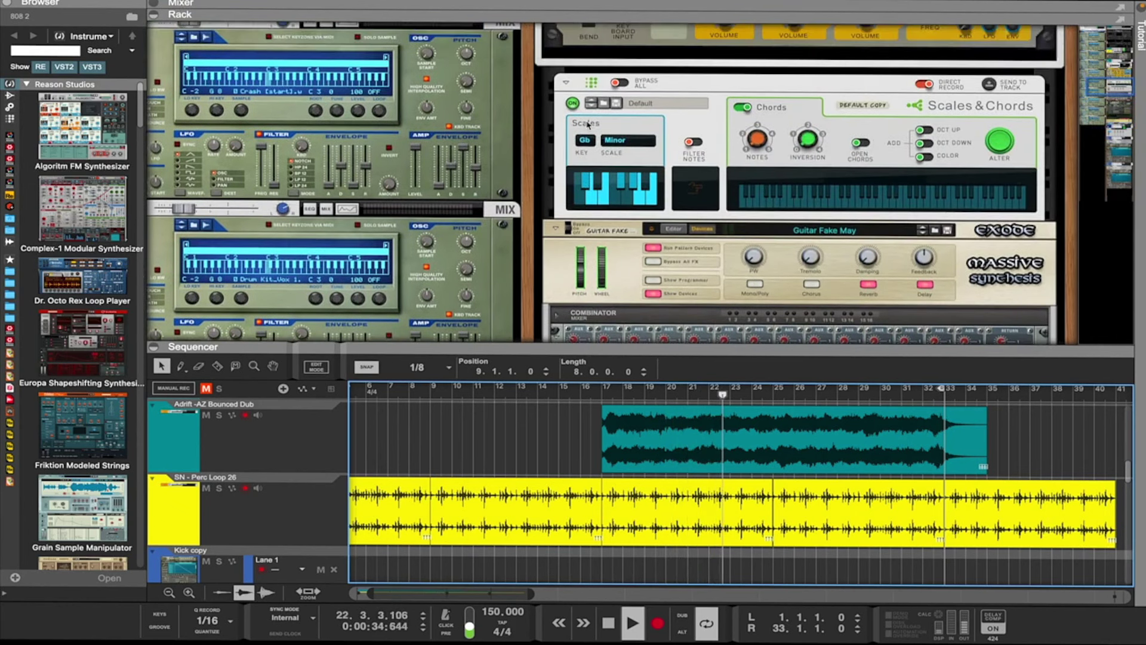
pyautogui.scroll(6, 588, 124)
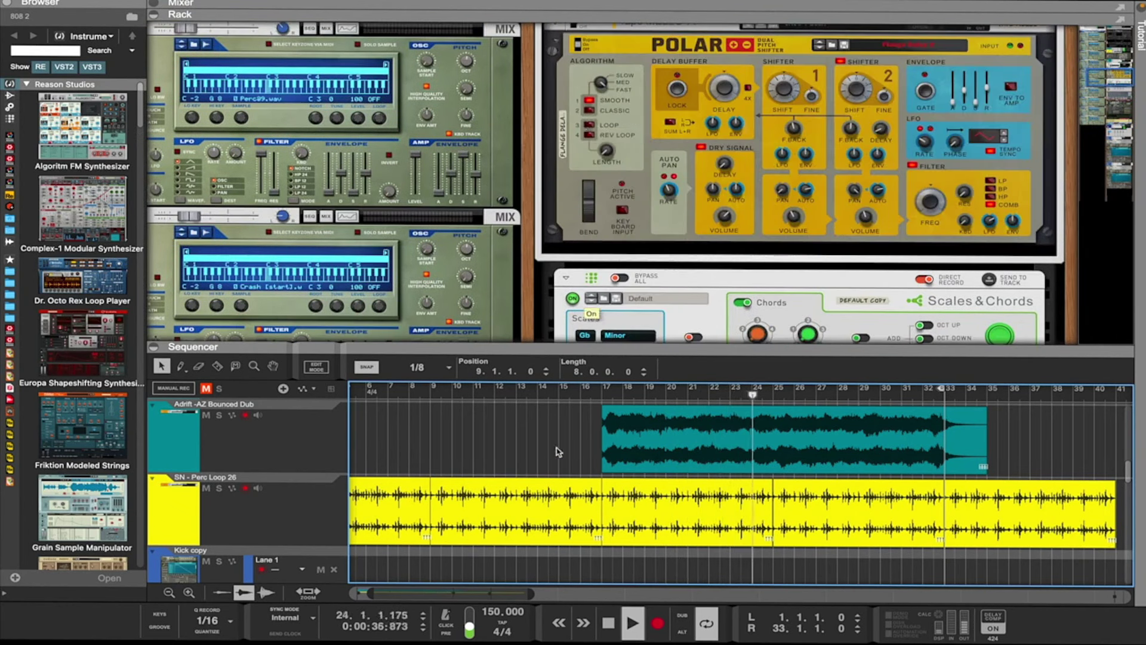
pyautogui.scroll(1, 561, 460)
pyautogui.hscroll(6, 560, 461)
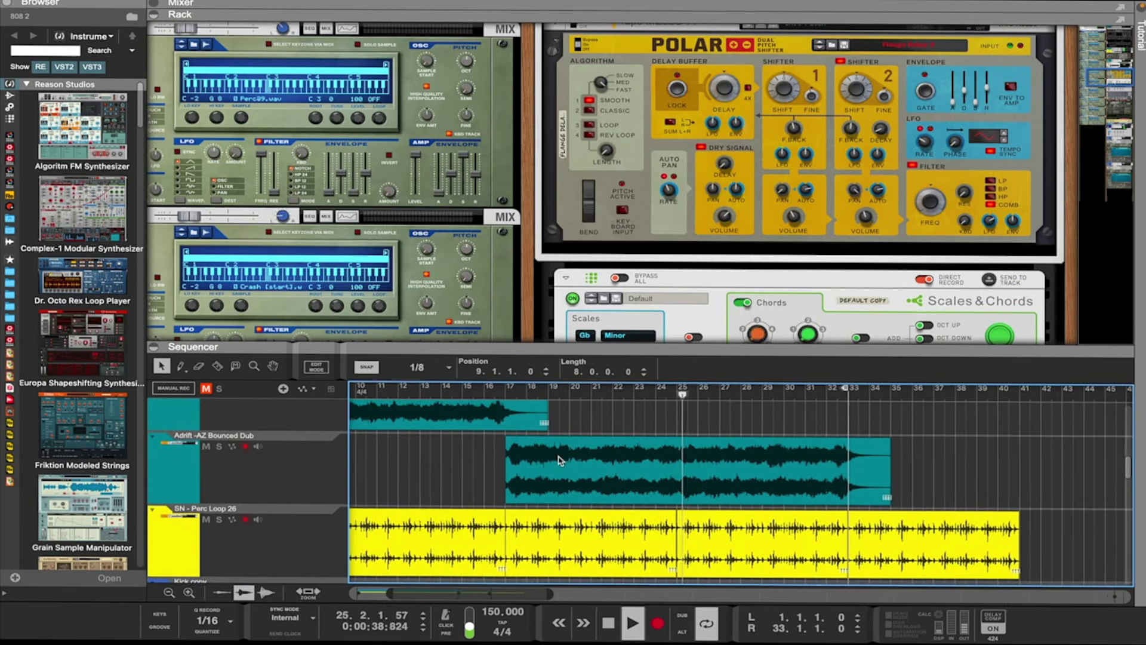
pyautogui.hscroll(3, 560, 461)
pyautogui.scroll(1, 561, 460)
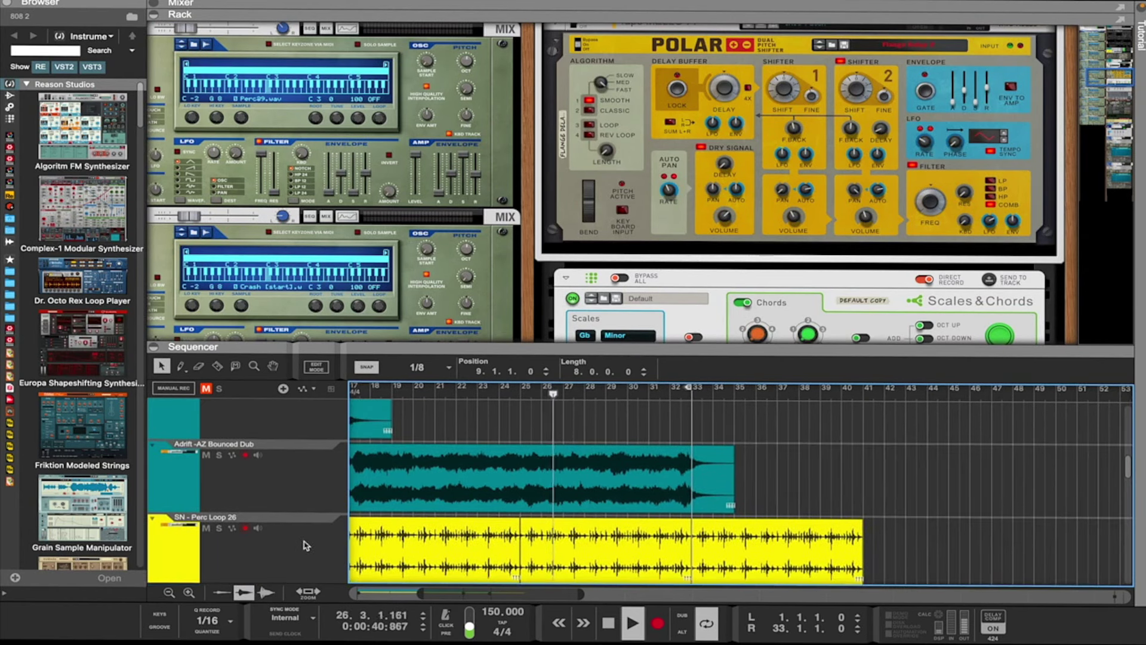
pyautogui.click(188, 593)
pyautogui.click(189, 594)
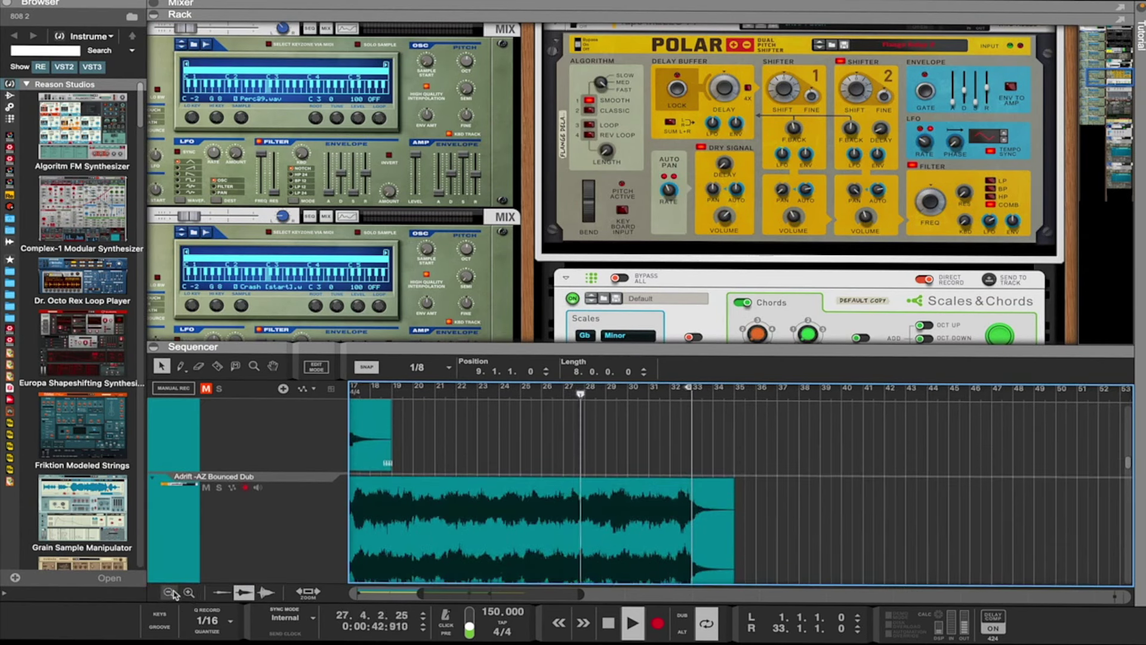
pyautogui.click(171, 593)
pyautogui.click(171, 593)
pyautogui.click(170, 593)
pyautogui.hscroll(-2, 560, 483)
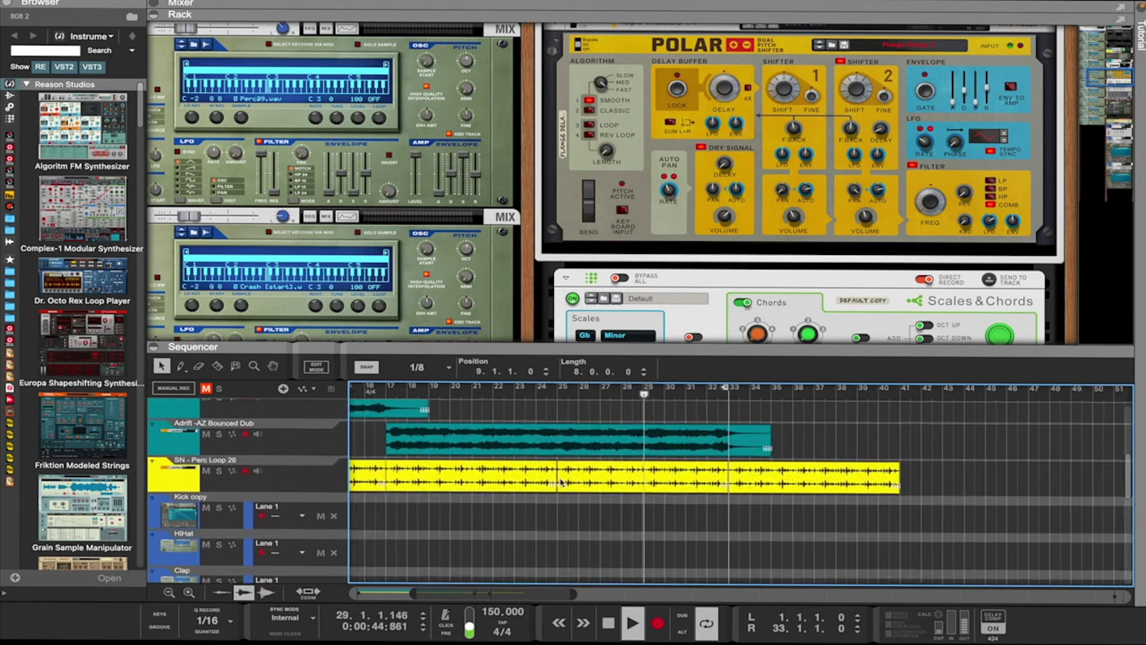
pyautogui.hscroll(-6, 560, 483)
pyautogui.scroll(5, 560, 482)
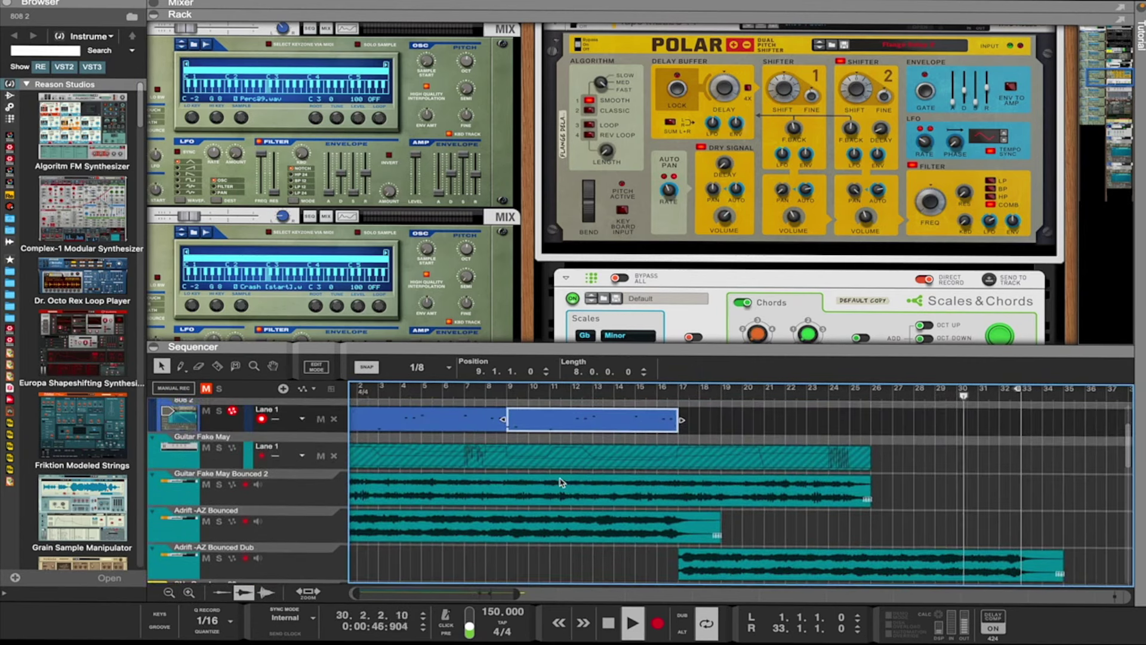
# Open the Spectrum EQ for SN - Perc Loop 26, reduce its low-frequency boost to nearly flat and set the low-pass filter to 7.63 kHz
pyautogui.moveTo(568, 13); pyautogui.dragTo(645, 307)
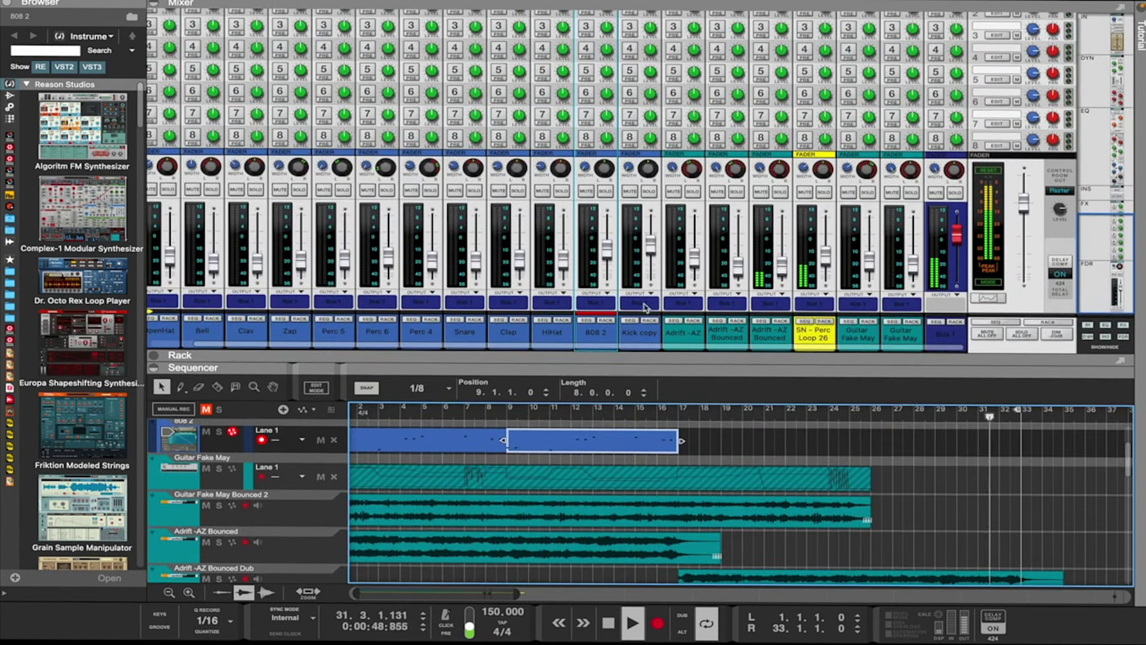
pyautogui.scroll(10, 824, 218)
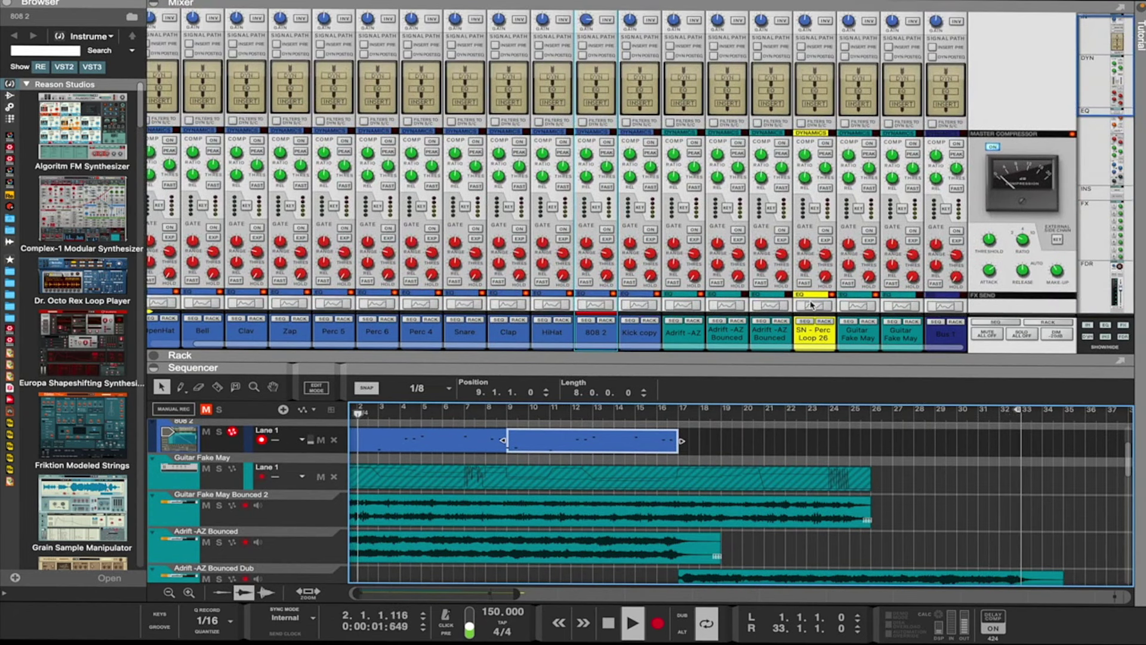
pyautogui.click(811, 305)
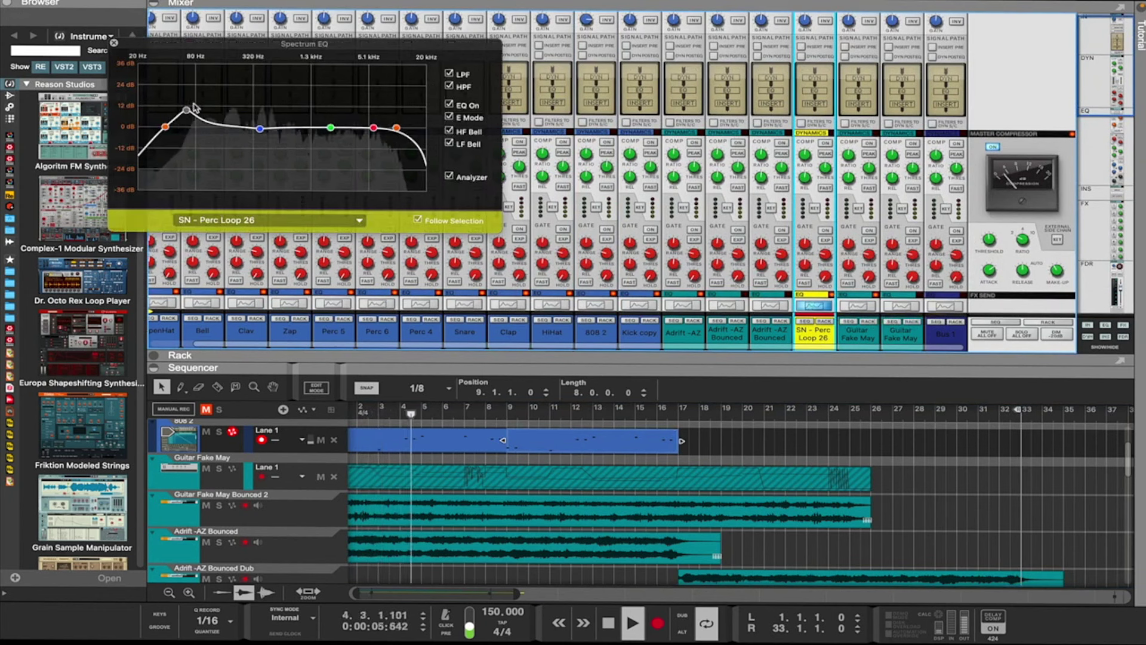
pyautogui.moveTo(189, 110)
pyautogui.moveTo(187, 111); pyautogui.dragTo(199, 124)
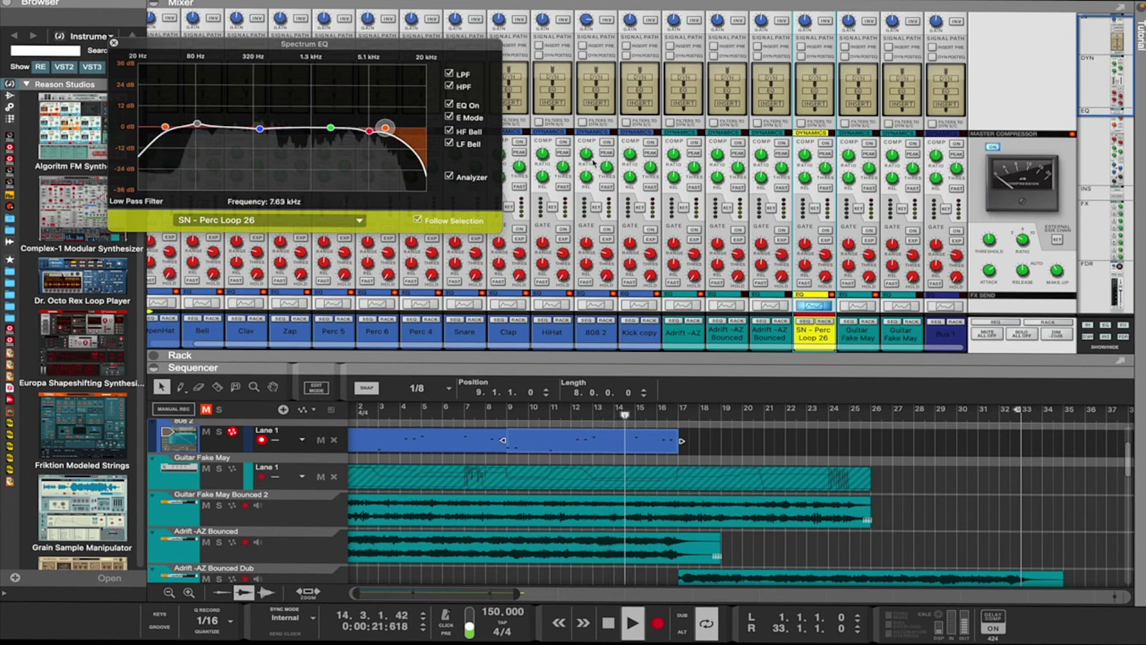
# Bring the mixer's channel faders into view and open the Guitar Fake May Bounced 2 audio clip for inspection
pyautogui.scroll(-5, 870, 243)
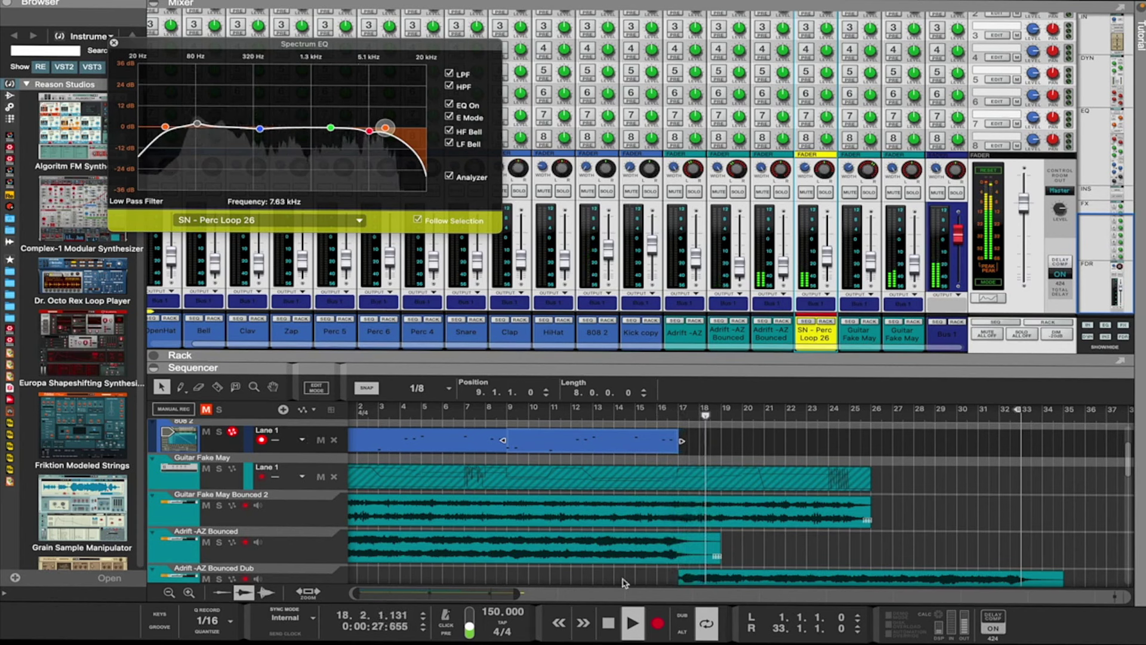
pyautogui.doubleClick(723, 502)
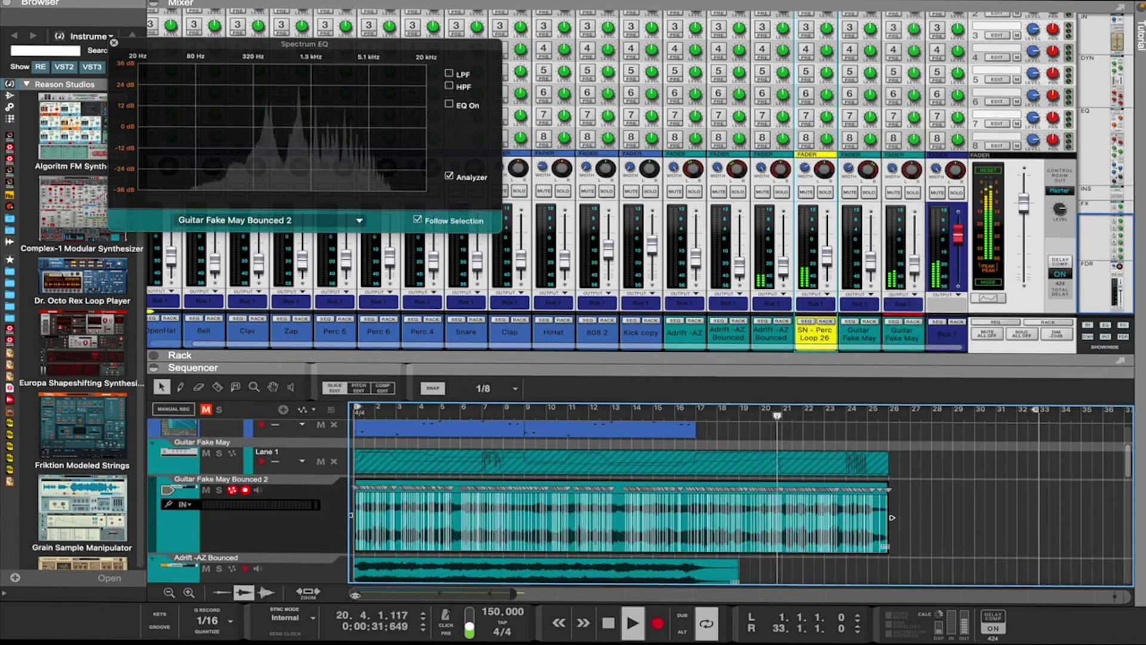
pyautogui.moveTo(354, 594); pyautogui.dragTo(448, 593)
pyautogui.moveTo(517, 593); pyautogui.dragTo(467, 593)
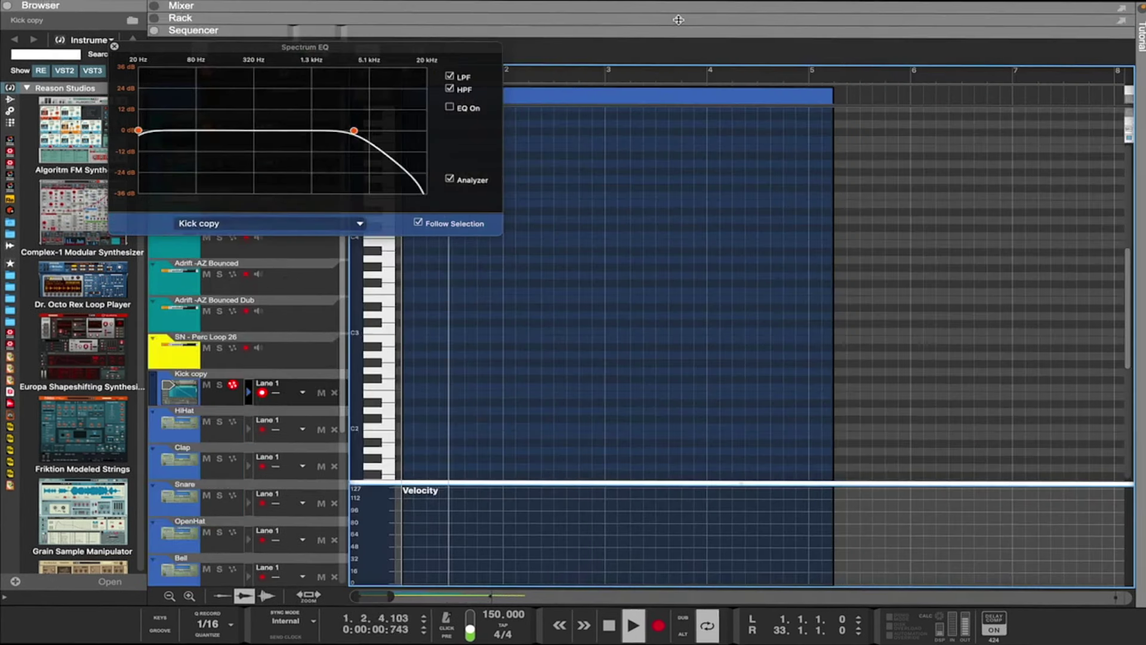
# Make the mixer visible above the sequencer and lower the 808 2 channel's level slightly
pyautogui.moveTo(678, 19); pyautogui.dragTo(649, 193)
pyautogui.click(611, 81)
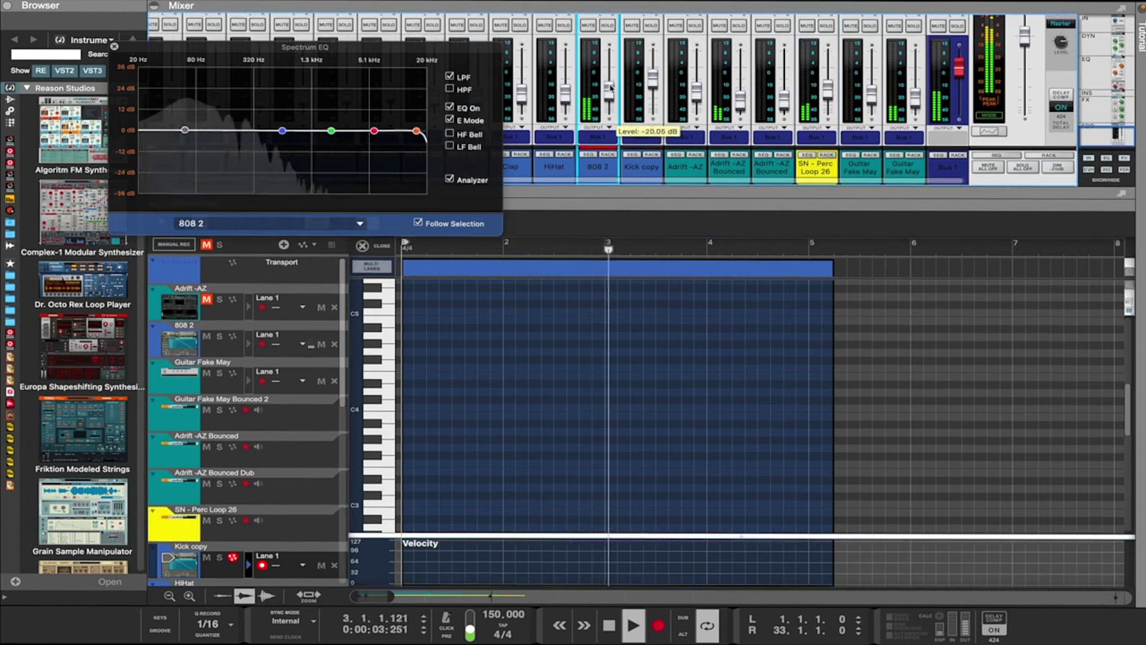
pyautogui.moveTo(611, 81); pyautogui.dragTo(611, 85)
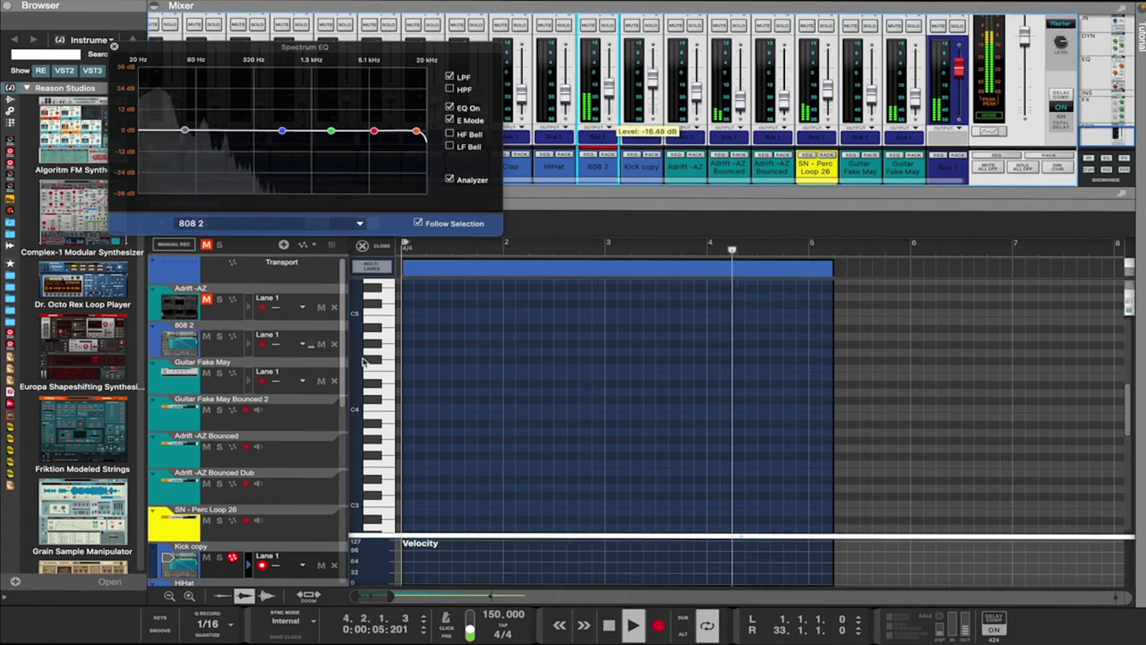
# Draw two eighth-note C3 kicks in bar 1 of the Kick copy clip, at 1.1.1 and 1.2.3
pyautogui.click(390, 408)
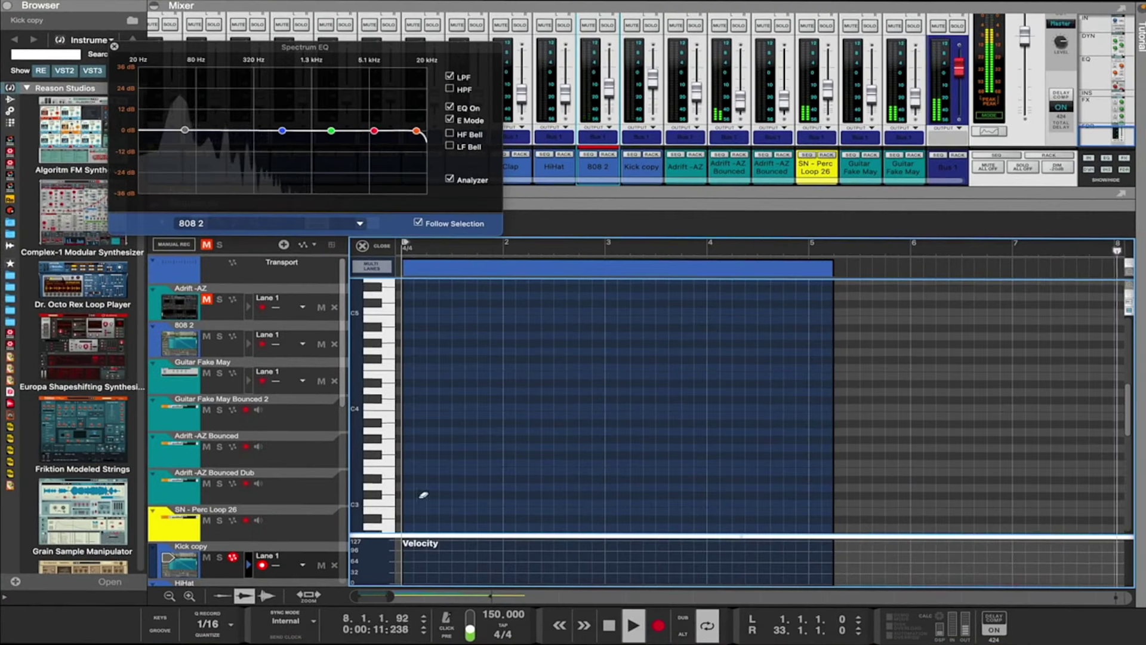
pyautogui.scroll(-3, 423, 495)
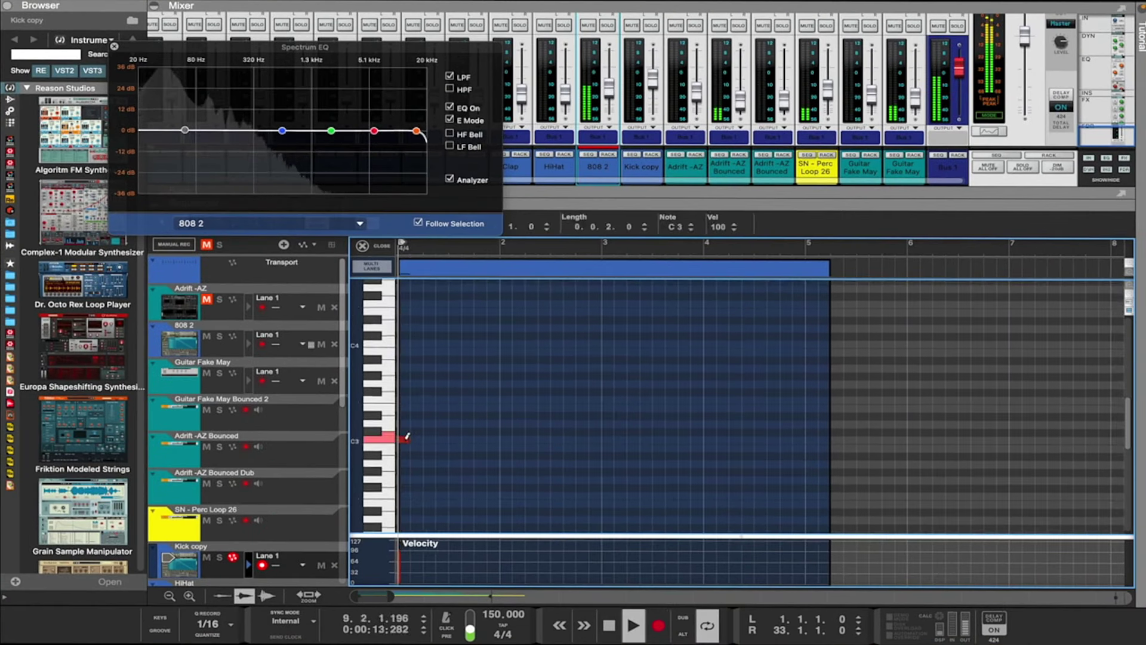
pyautogui.press('space')
pyautogui.press('space')
pyautogui.press('space')
pyautogui.press('space')
pyautogui.click(443, 439)
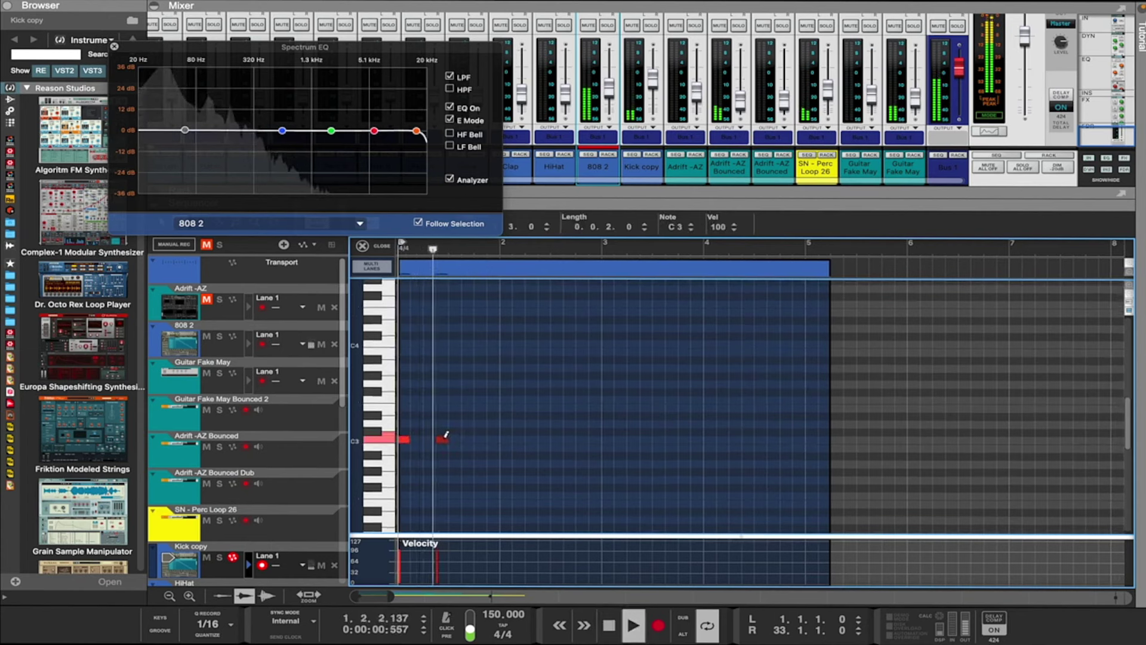
# Add C3 kicks at 2.2.3, 3.1.1, 4.2.1 and 4.3.3 in the Kick copy clip and replay the pattern
pyautogui.click(544, 439)
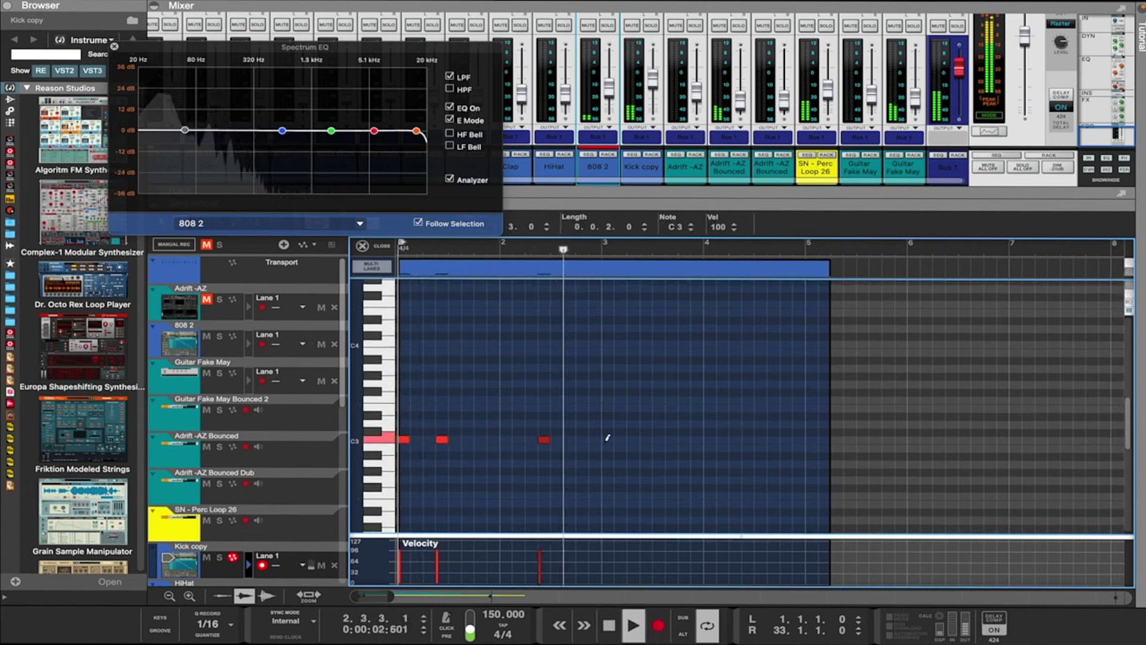
pyautogui.click(608, 439)
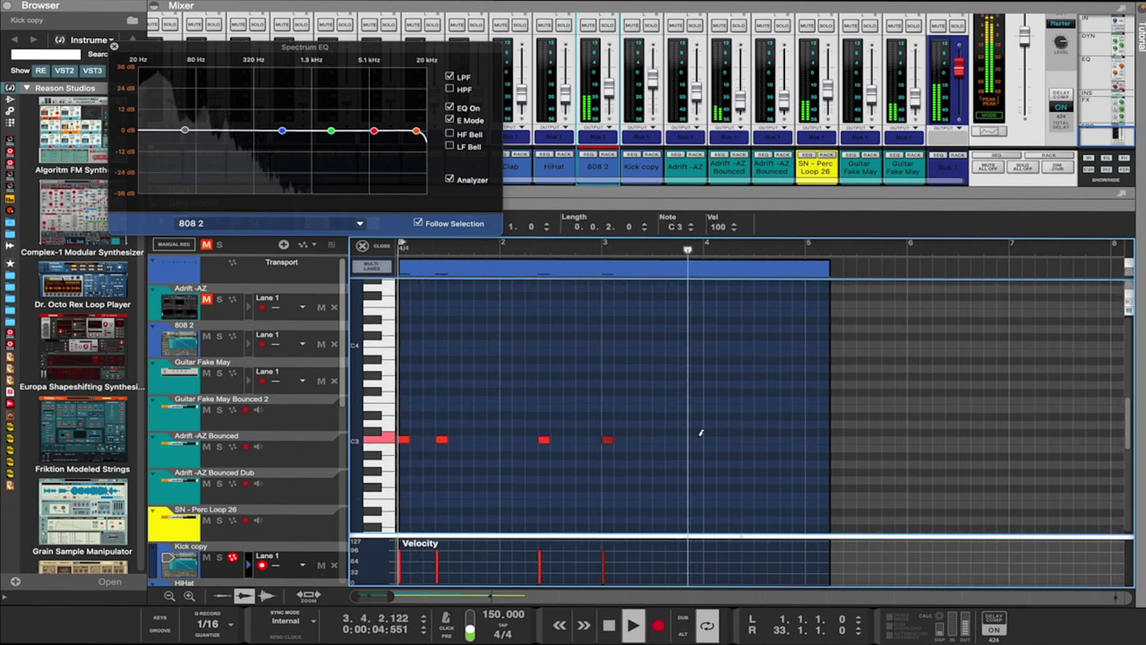
pyautogui.click(736, 439)
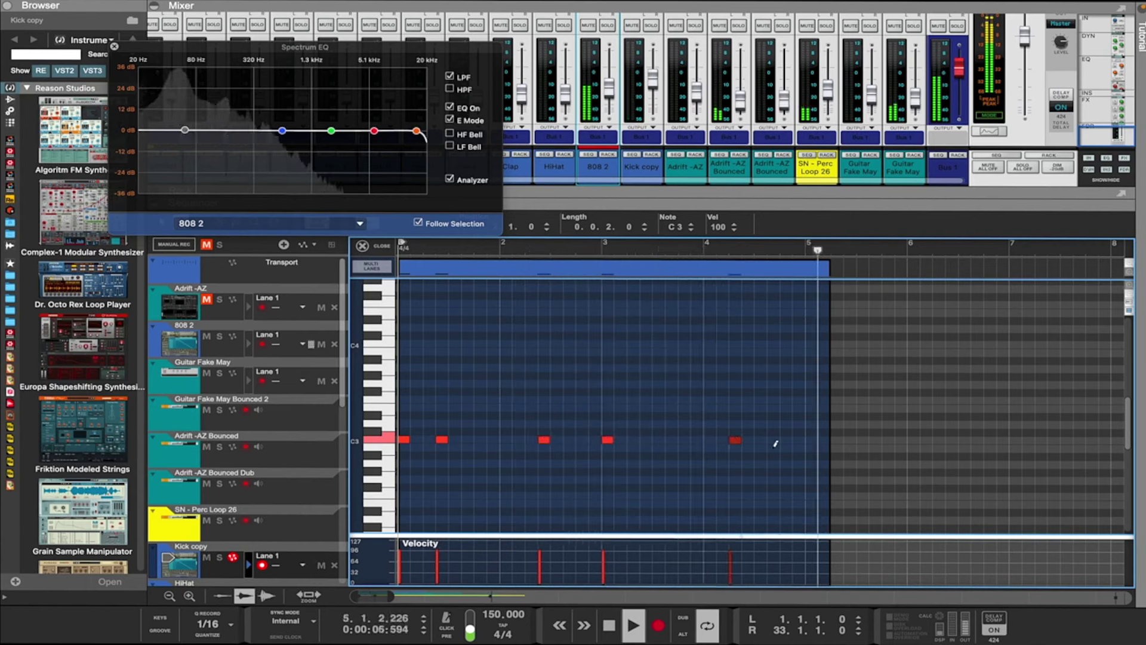
pyautogui.click(774, 440)
pyautogui.press('space')
pyautogui.press('space')
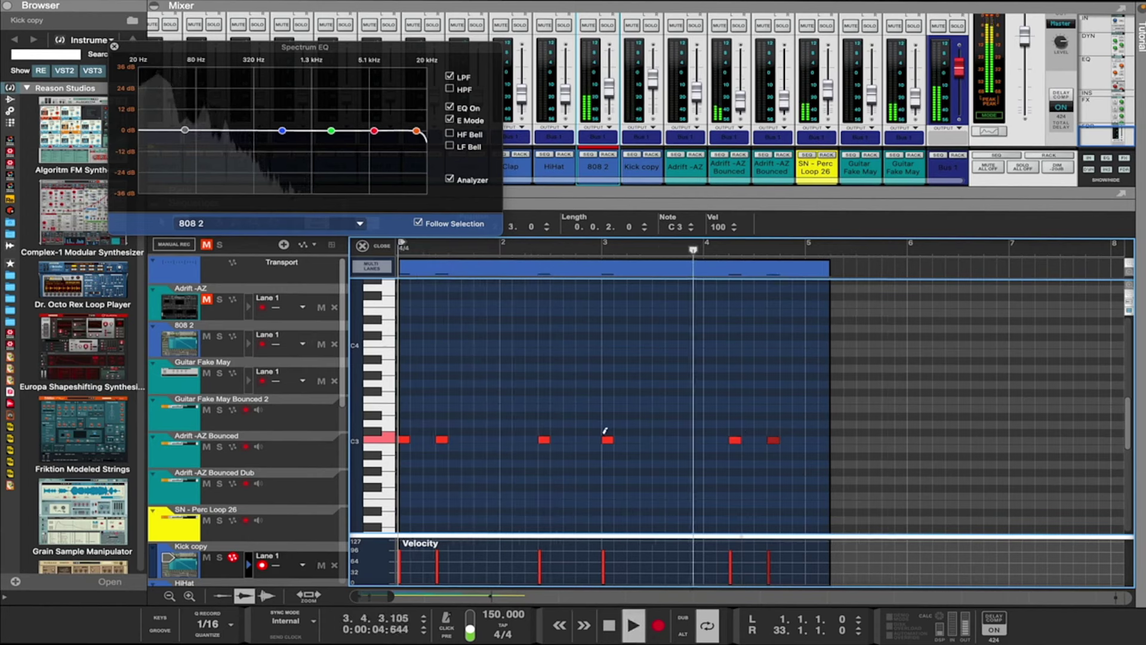
# Move the bar 3 kick later to 3.2.3 and play the pattern again to check the timing
pyautogui.moveTo(609, 443); pyautogui.dragTo(633, 443)
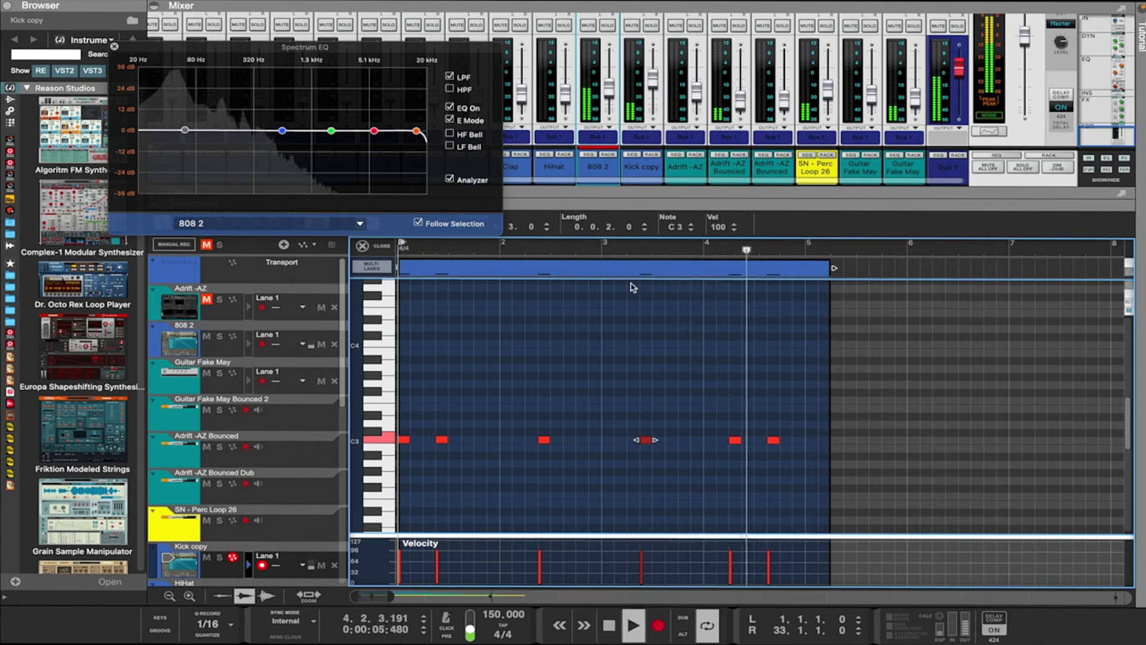
pyautogui.click(600, 246)
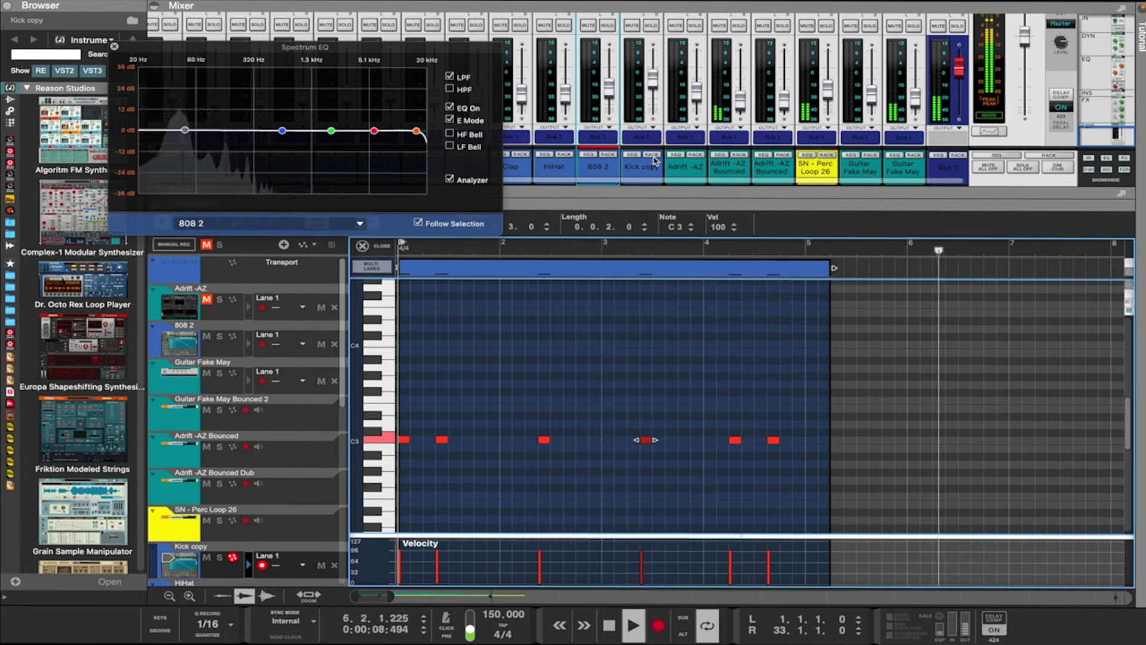
pyautogui.press('space')
pyautogui.press('space')
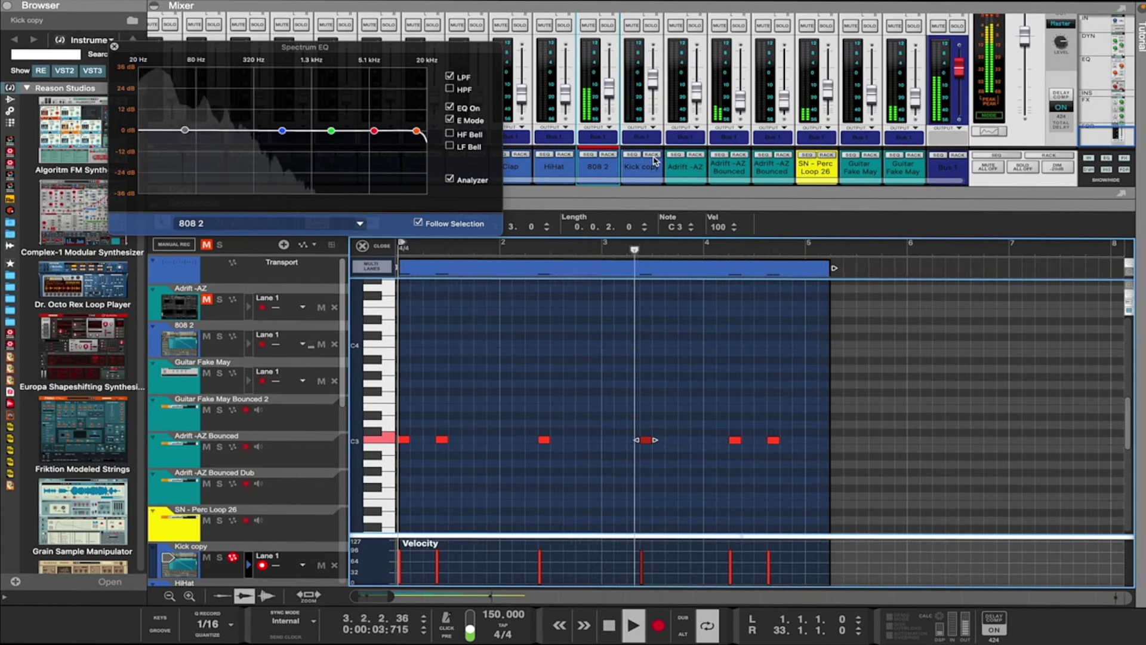
# Inspect the kick sample in Kick copy's NN-XT device, bring the sequencer back into view and restart playback
pyautogui.click(653, 157)
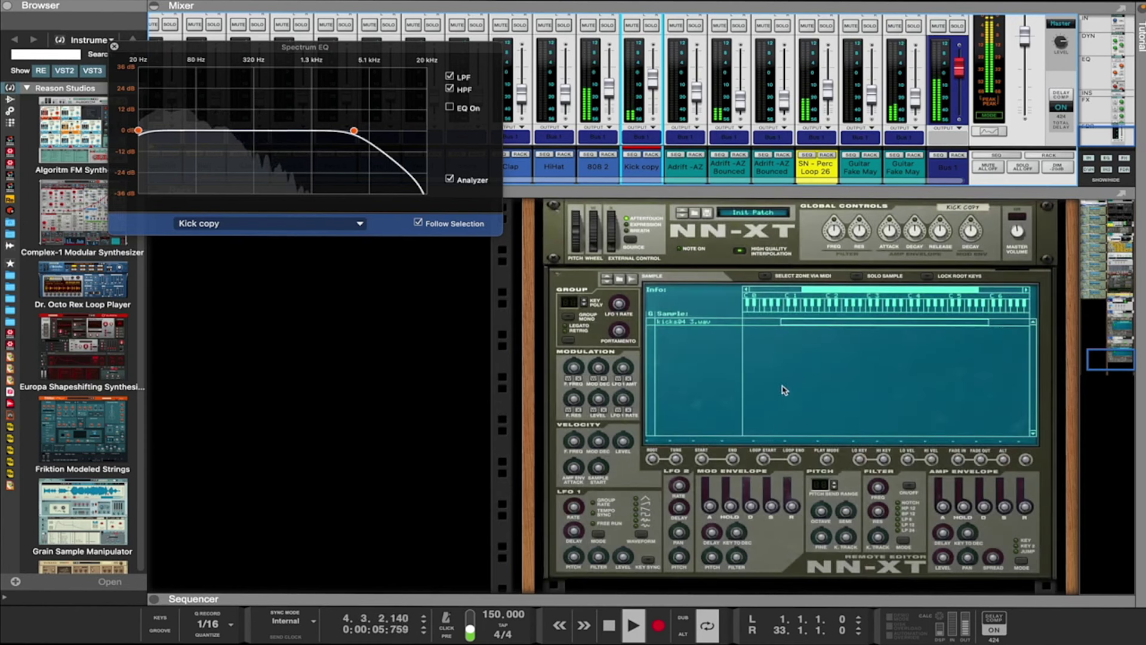
pyautogui.click(669, 322)
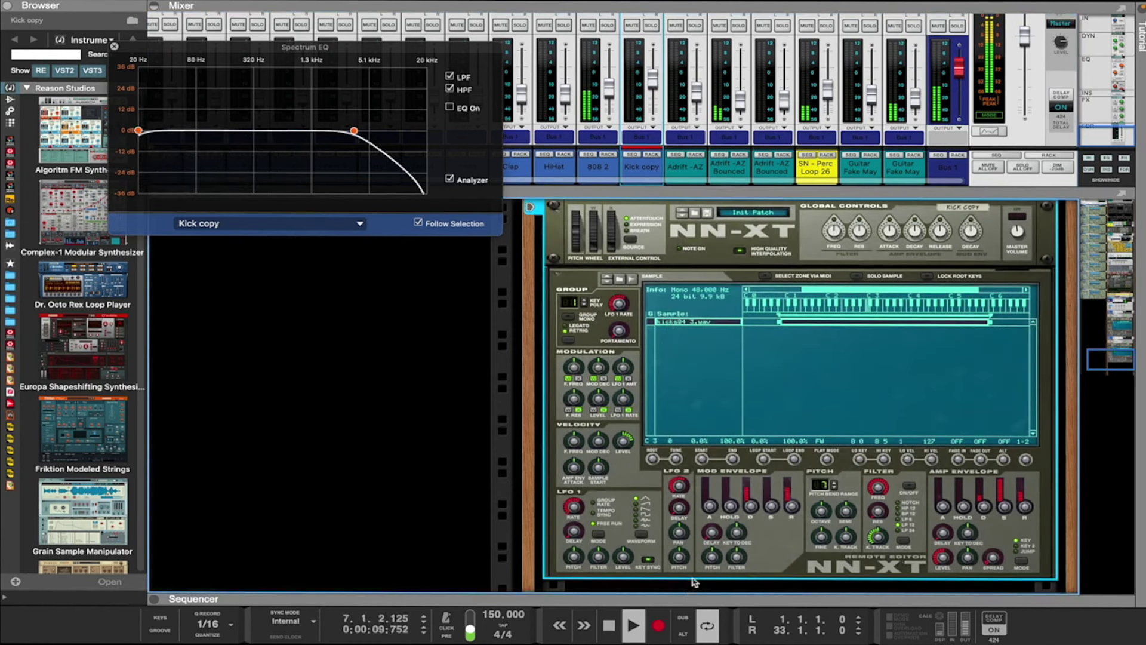
pyautogui.moveTo(698, 598); pyautogui.dragTo(729, 157)
pyautogui.press('space')
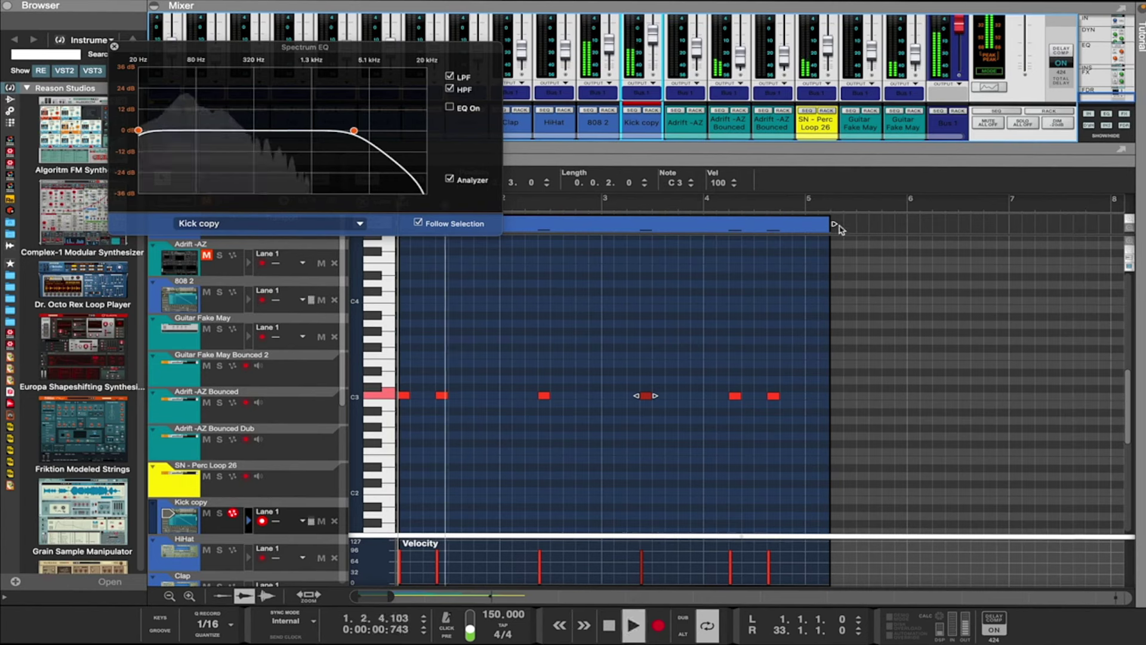
# Extend the Kick copy clip to a length of 6.1.0.0 and add C3 kicks at 5.1.1 and 5.2.3
pyautogui.moveTo(836, 223); pyautogui.dragTo(1037, 224)
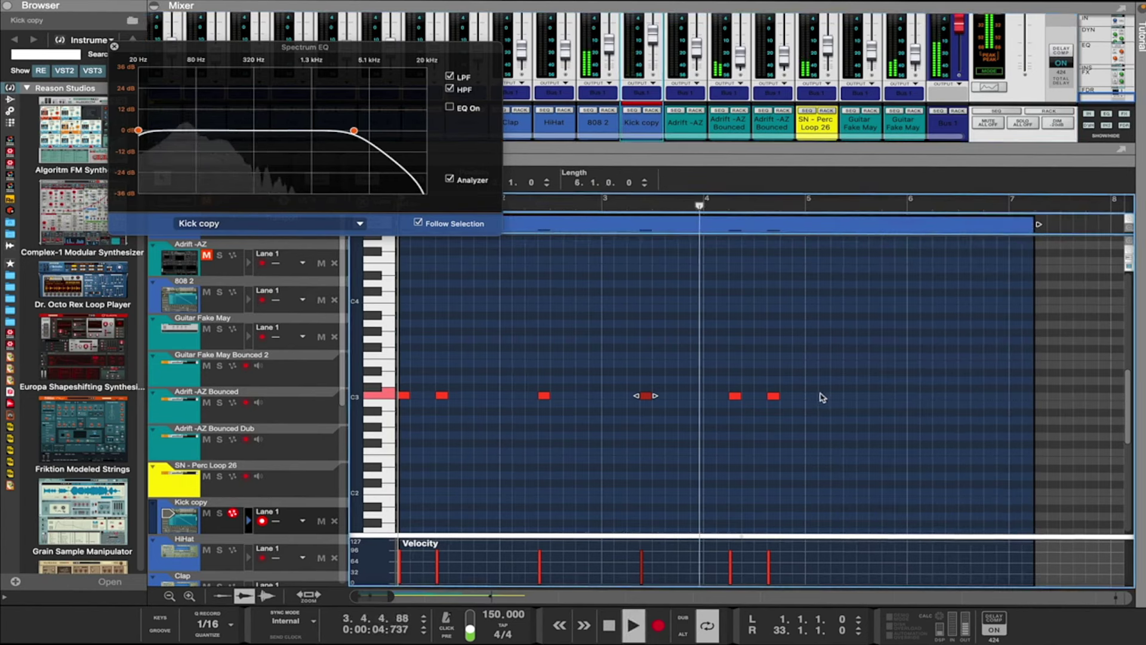
pyautogui.press('w')
pyautogui.click(813, 394)
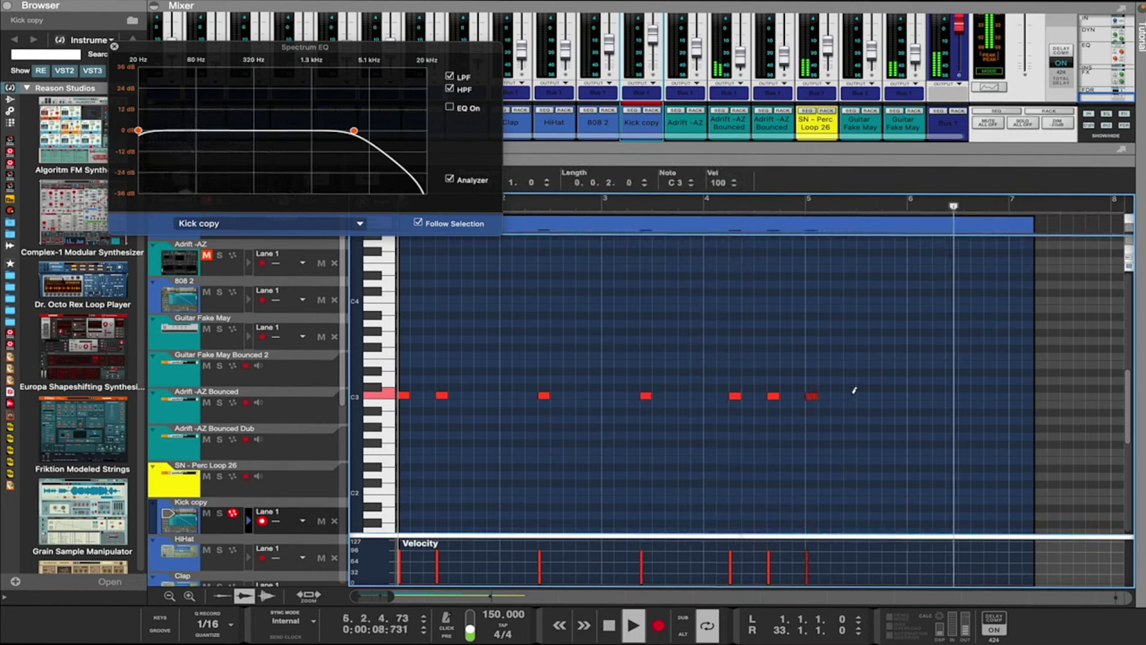
pyautogui.click(793, 204)
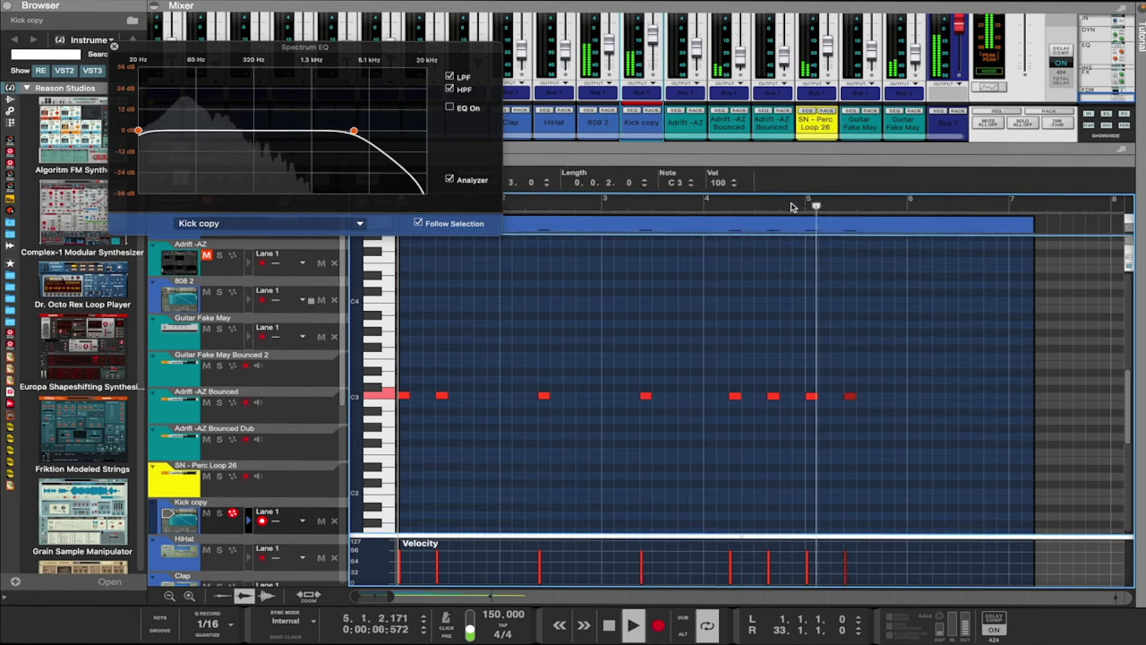
# Add C3 kicks at 6.2.3 and 7.1.1 in the Kick copy clip
pyautogui.click(952, 395)
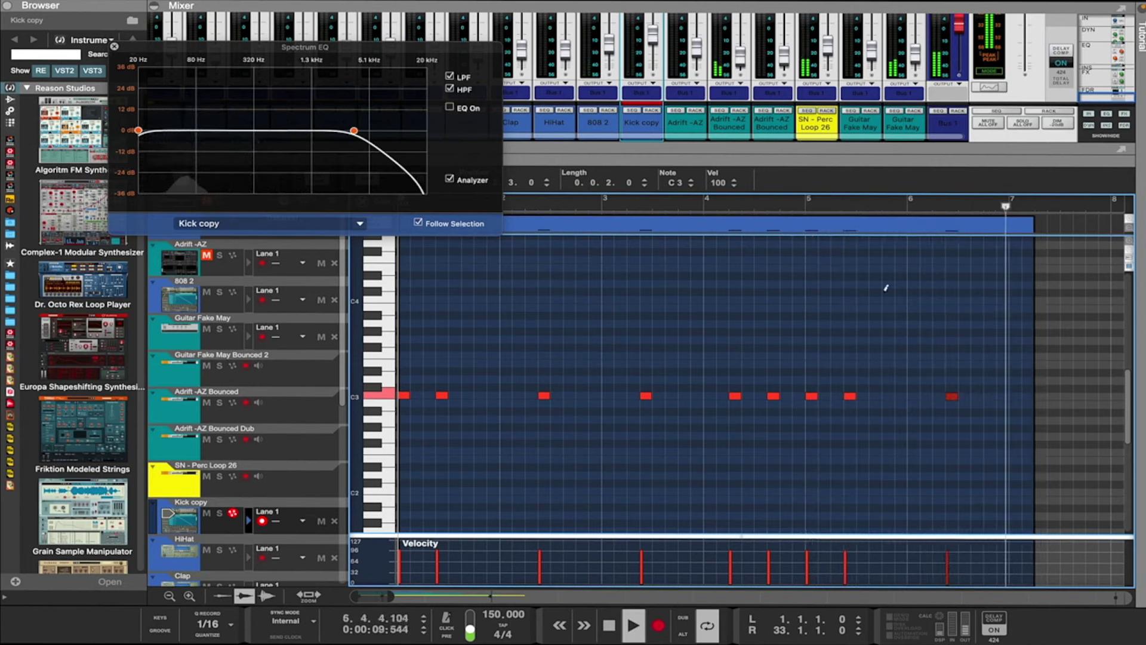
pyautogui.click(712, 205)
pyautogui.hscroll(3, 831, 351)
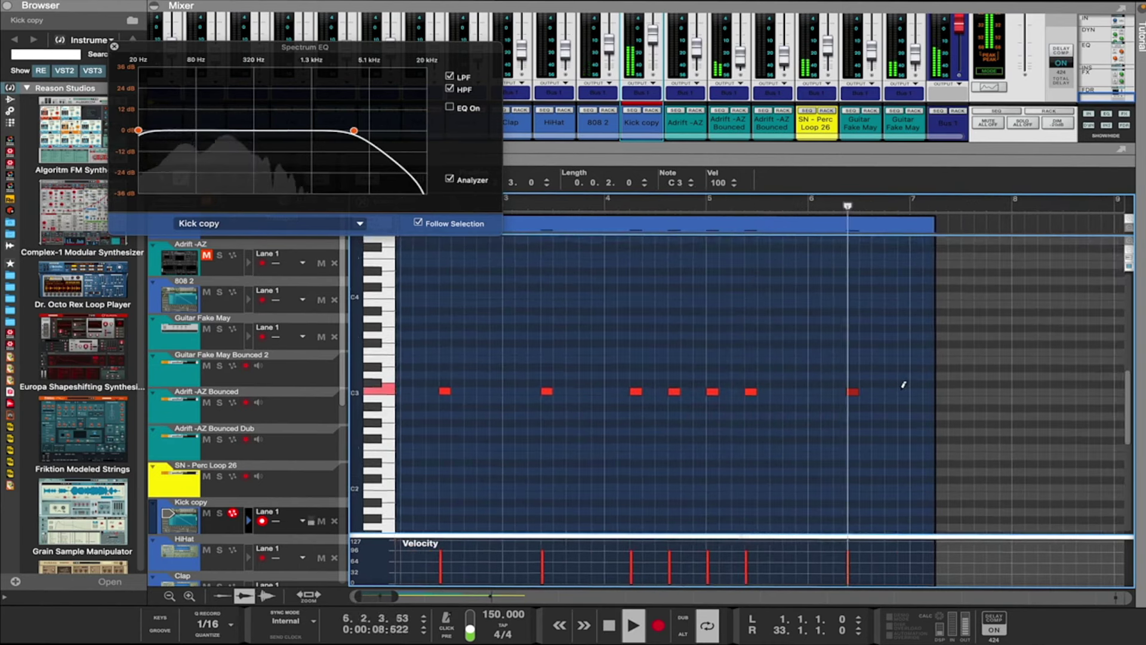
pyautogui.click(913, 392)
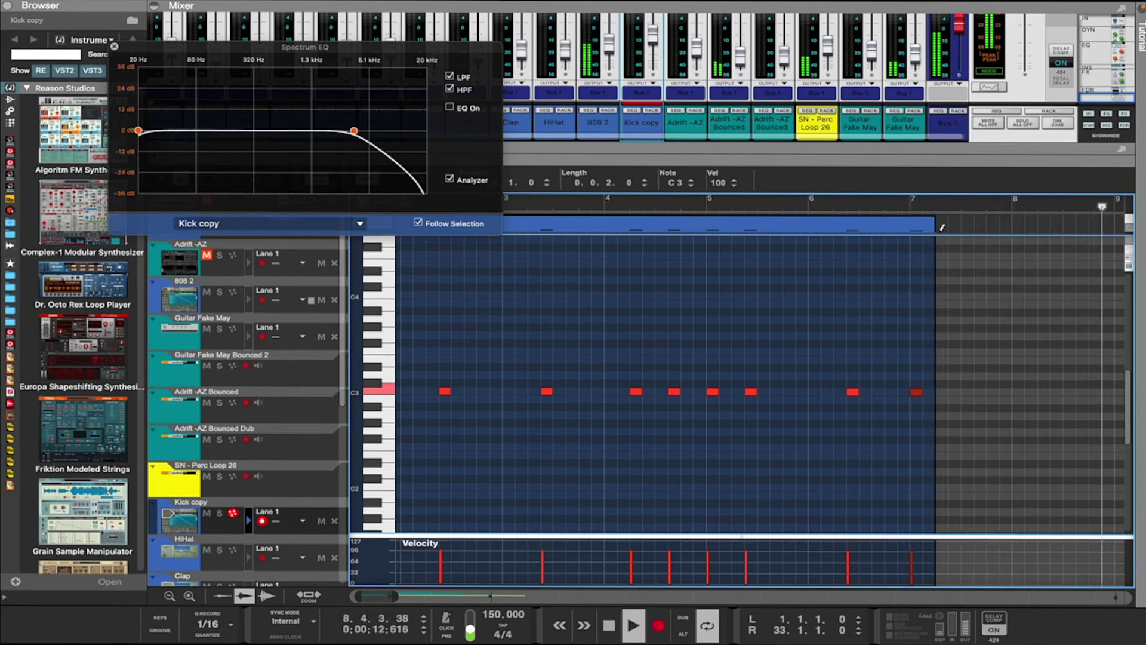
# Close the Spectrum EQ and the note editor, and resize the Kick copy clip so it ends at bar 9
pyautogui.moveTo(938, 224); pyautogui.dragTo(824, 257)
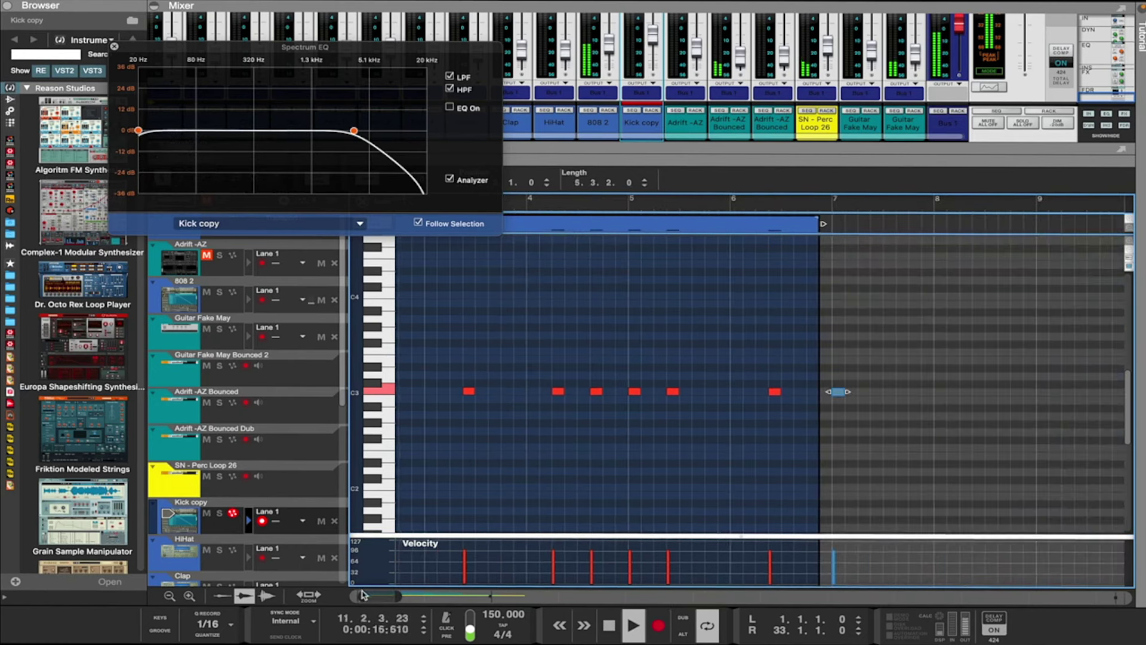
pyautogui.moveTo(360, 596); pyautogui.dragTo(303, 589)
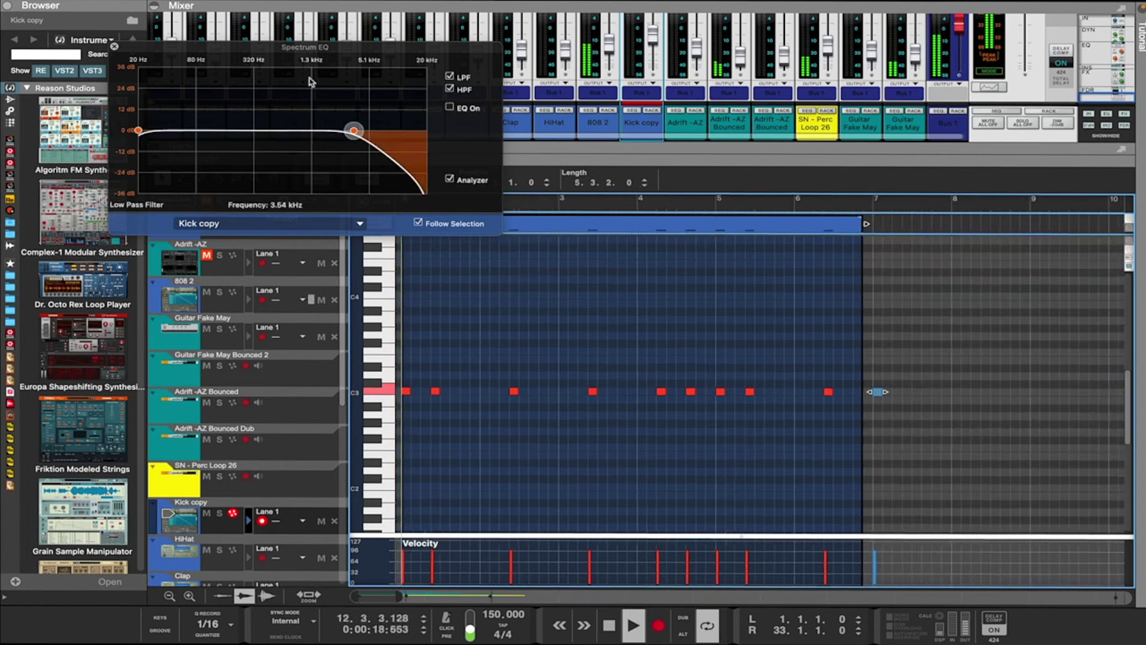
pyautogui.click(114, 47)
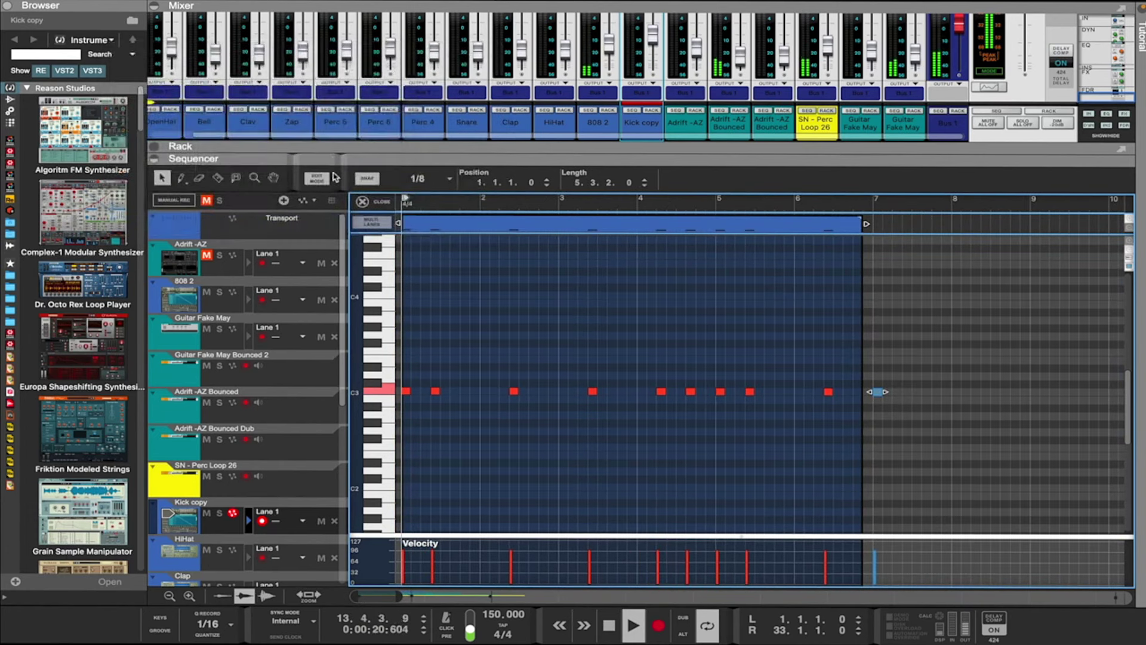
pyautogui.click(381, 204)
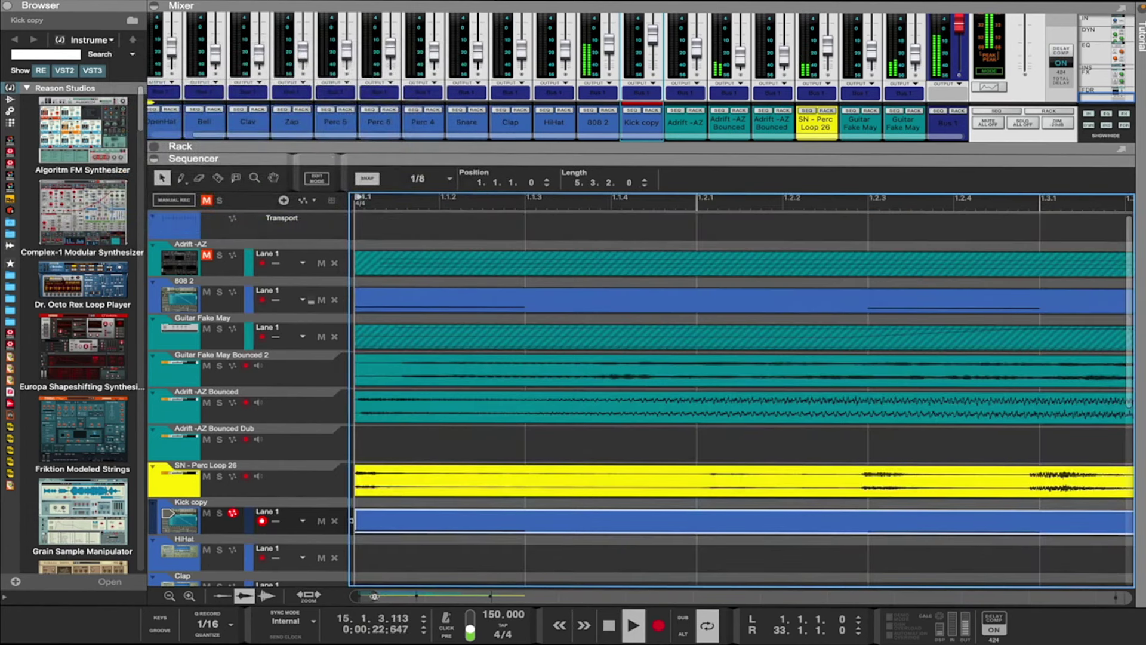
pyautogui.moveTo(385, 599); pyautogui.dragTo(475, 596)
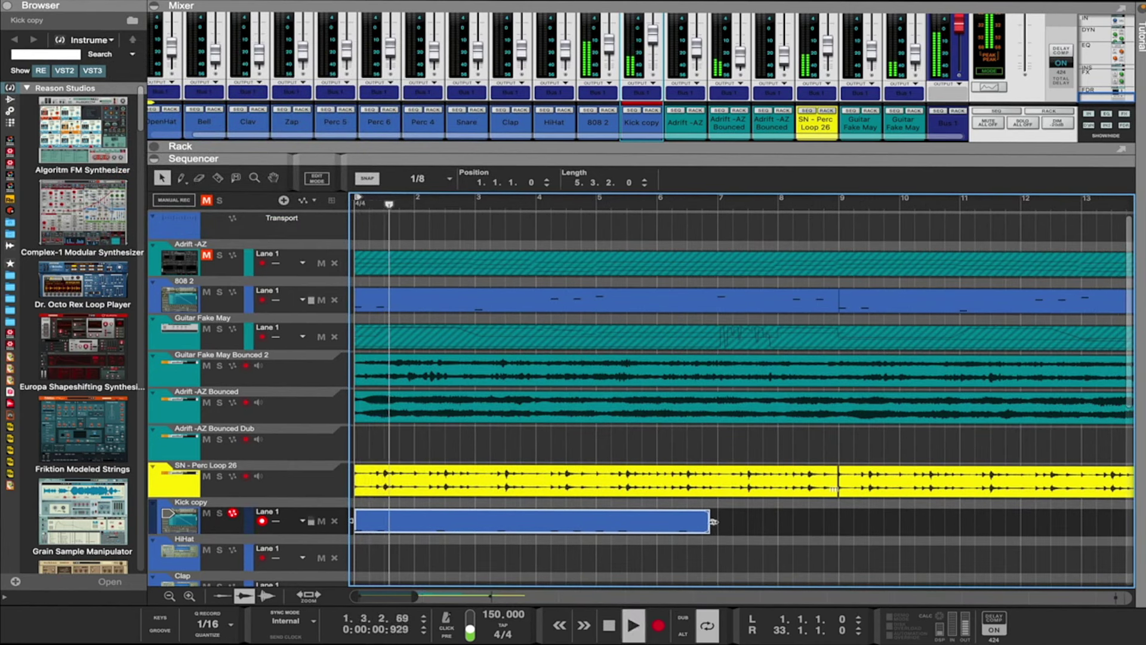
pyautogui.moveTo(713, 522); pyautogui.dragTo(823, 528)
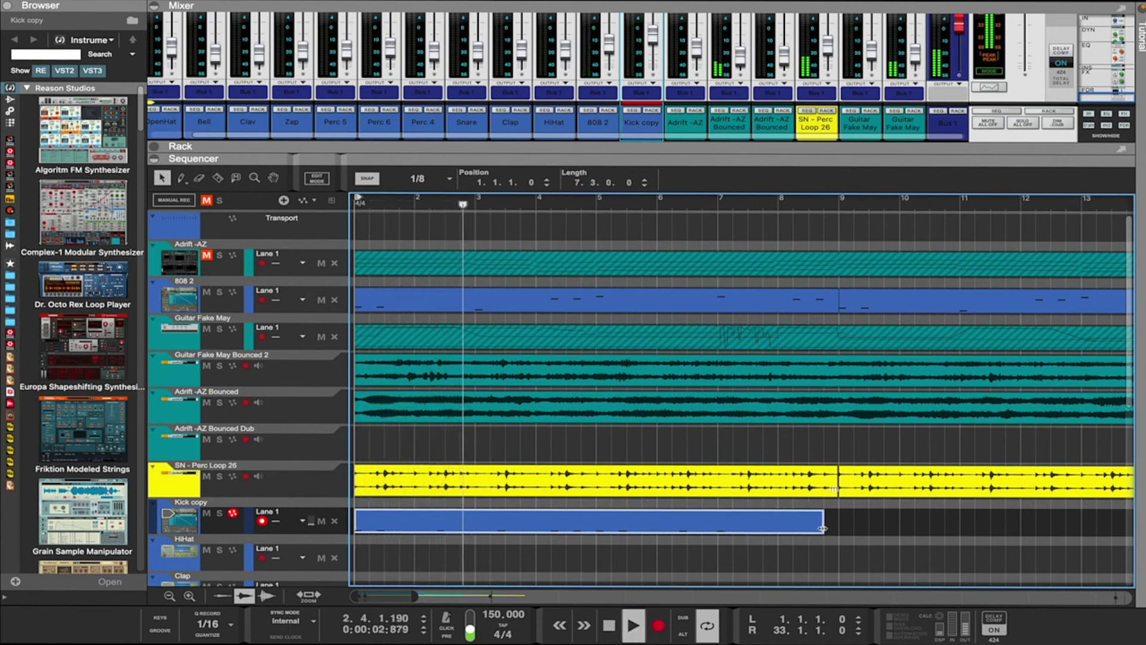
# Reopen the Kick copy clip, try a C3 kick at 2.1.1, remove it and add one at 3.1.1 instead
pyautogui.doubleClick(767, 528)
pyautogui.press('space')
pyautogui.press('space')
pyautogui.doubleClick(483, 393)
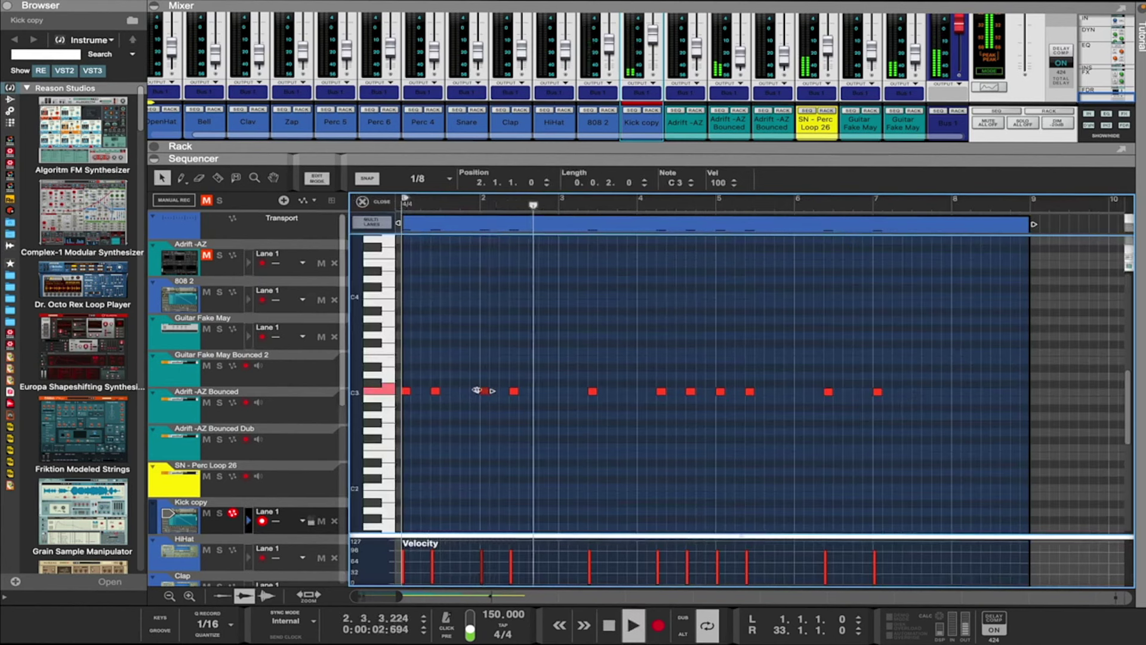
pyautogui.doubleClick(484, 392)
pyautogui.doubleClick(563, 391)
pyautogui.press('space')
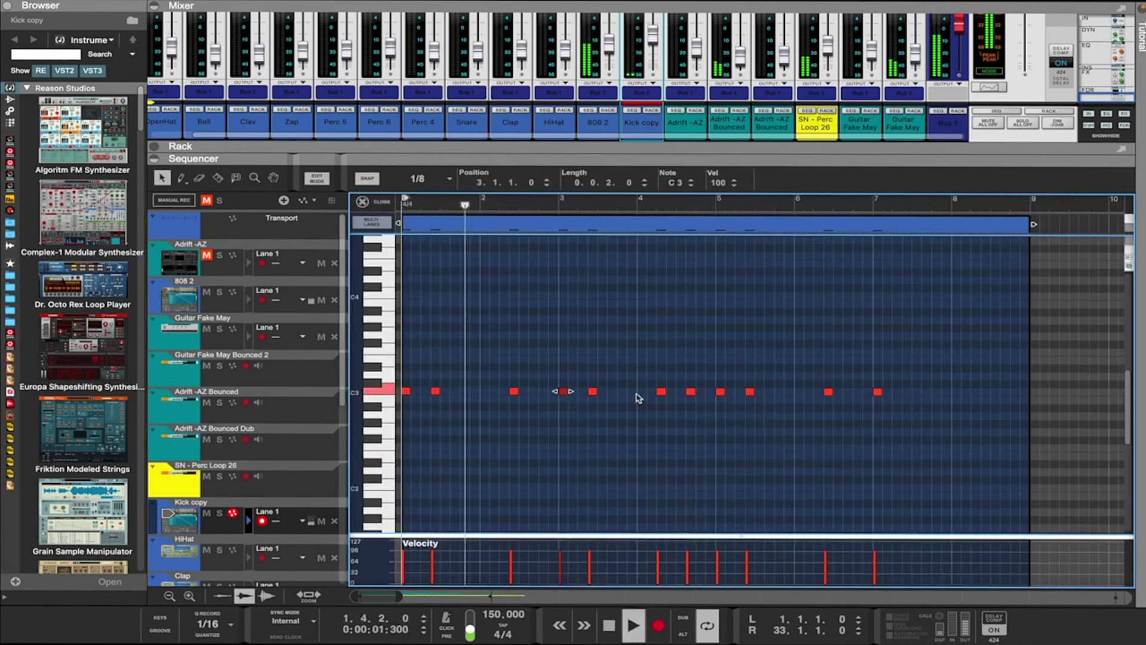
# Draw C3 kicks at 7.2.3, 8.2.1, 8.3.3 and 8.4.3 to finish the end of the Kick copy clip
pyautogui.press('w')
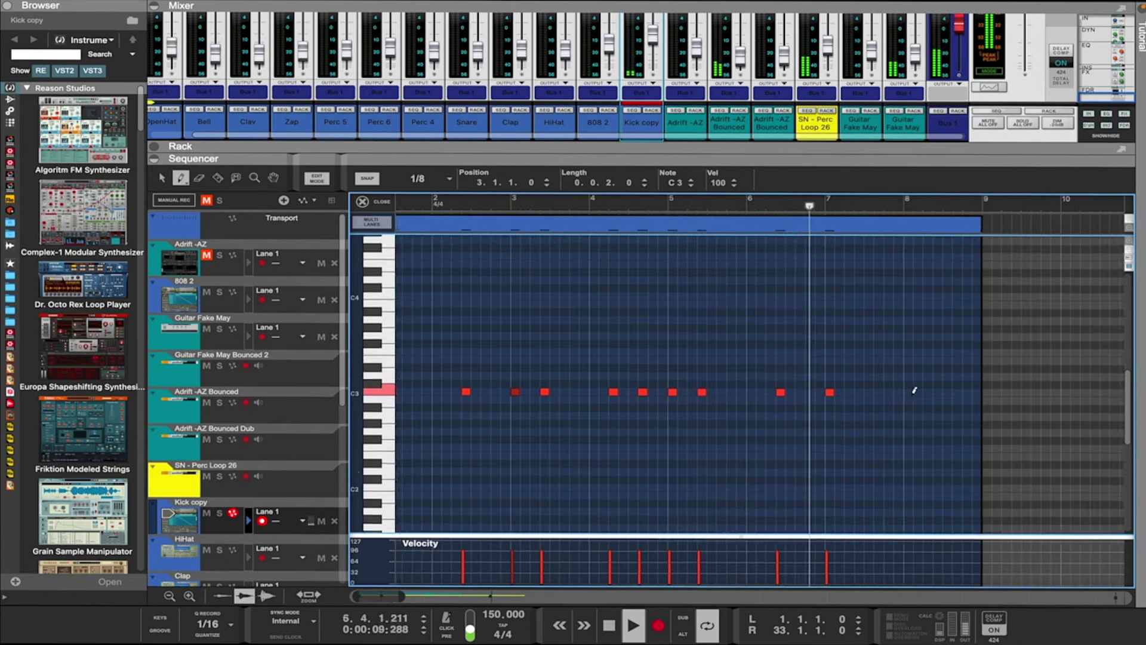
pyautogui.click(867, 391)
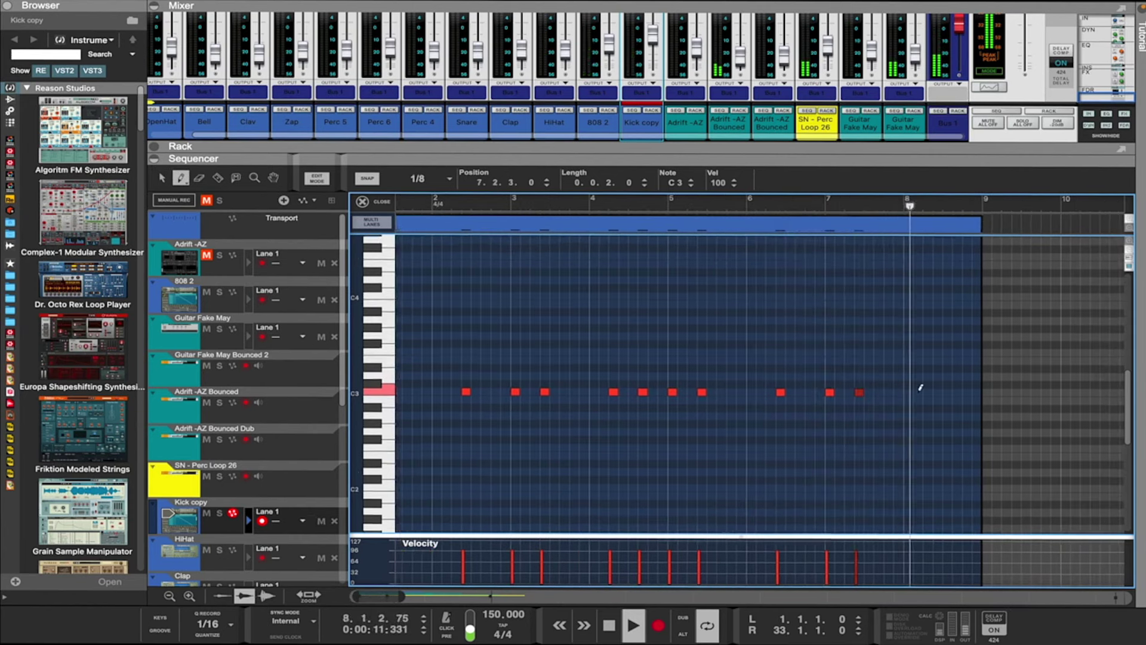
pyautogui.click(958, 391)
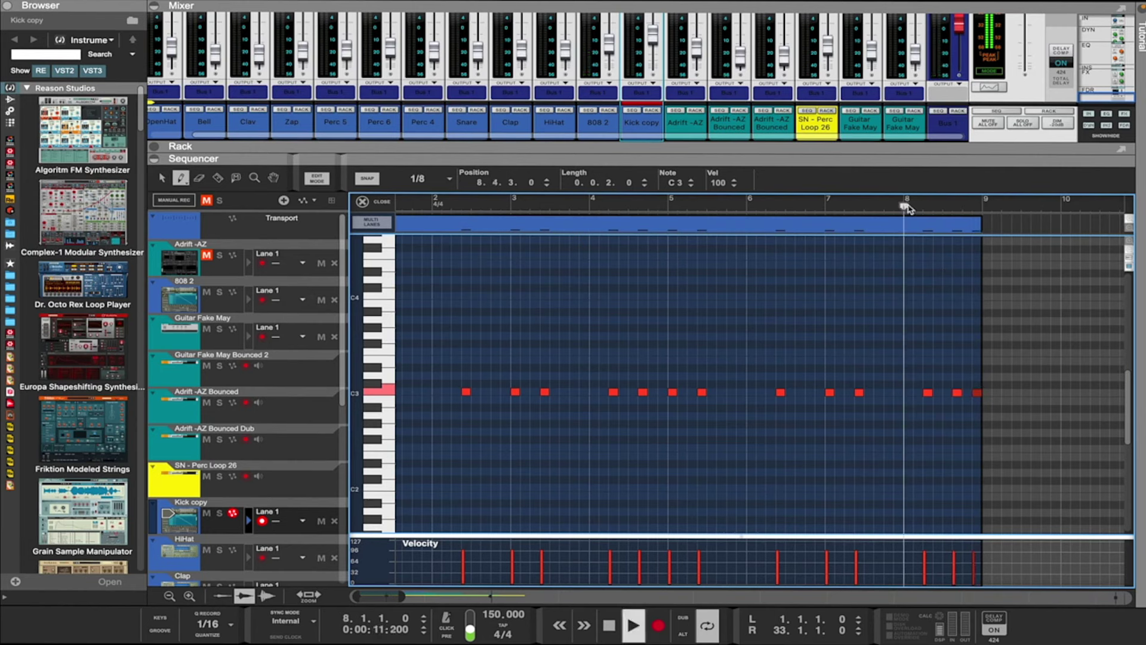
# Close the kick note editor, duplicate the Kick copy clip to bar 9, and remove the stray short clip at bar 25
pyautogui.press('space')
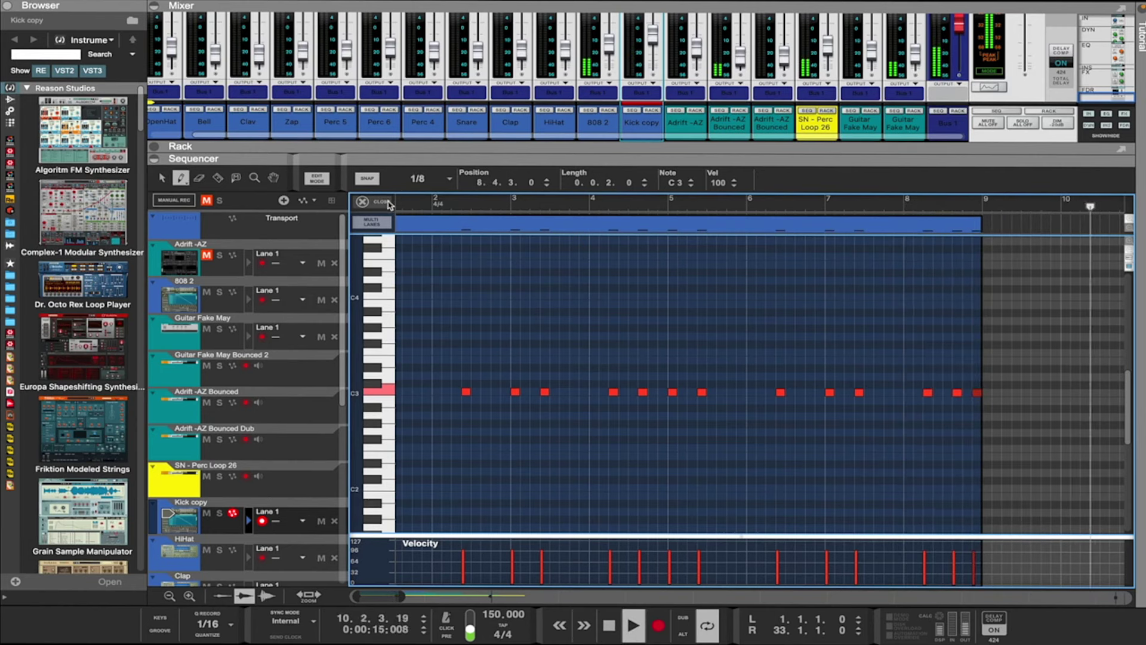
pyautogui.click(362, 201)
pyautogui.press('space')
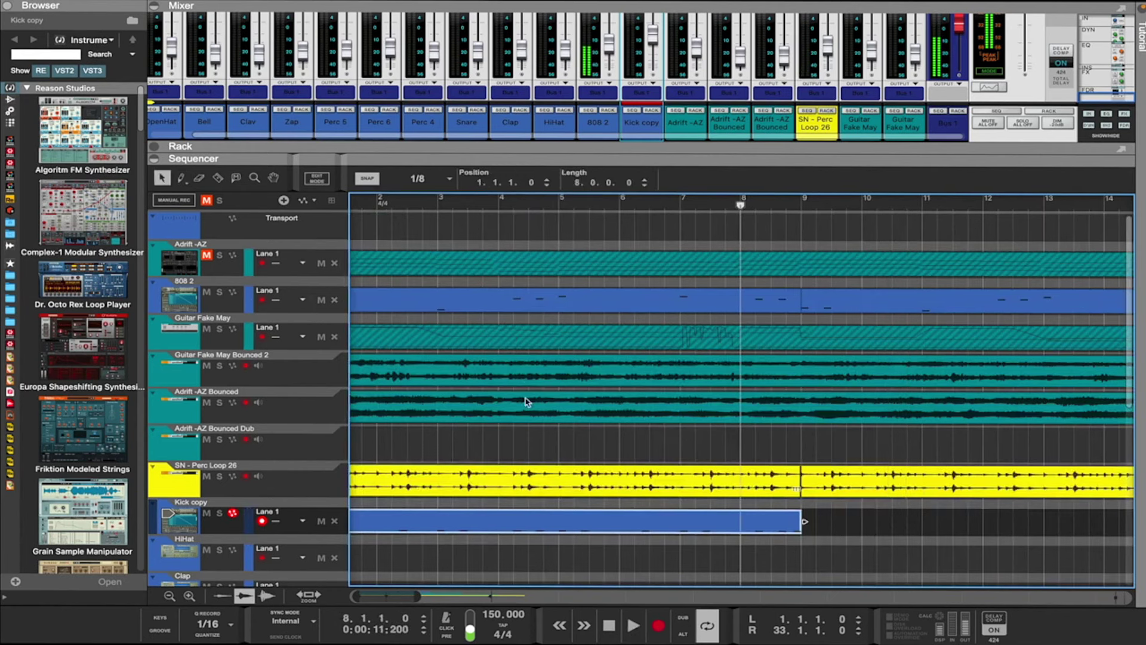
pyautogui.hotkey('ctrl', 'd')
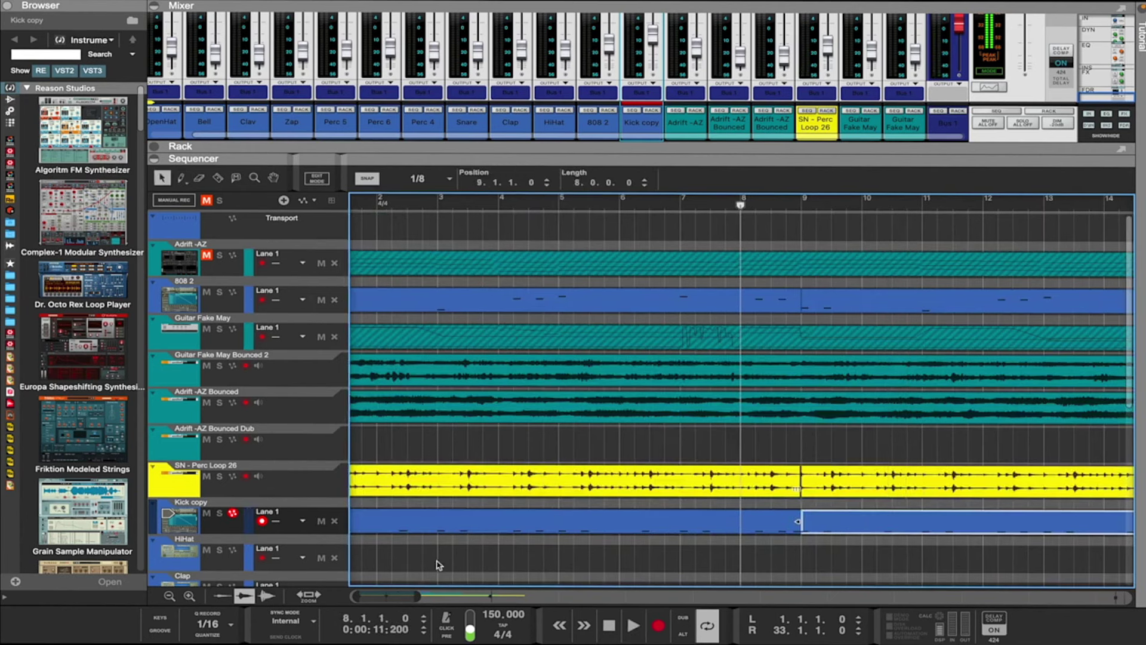
pyautogui.moveTo(420, 595); pyautogui.dragTo(541, 592)
pyautogui.click(773, 521)
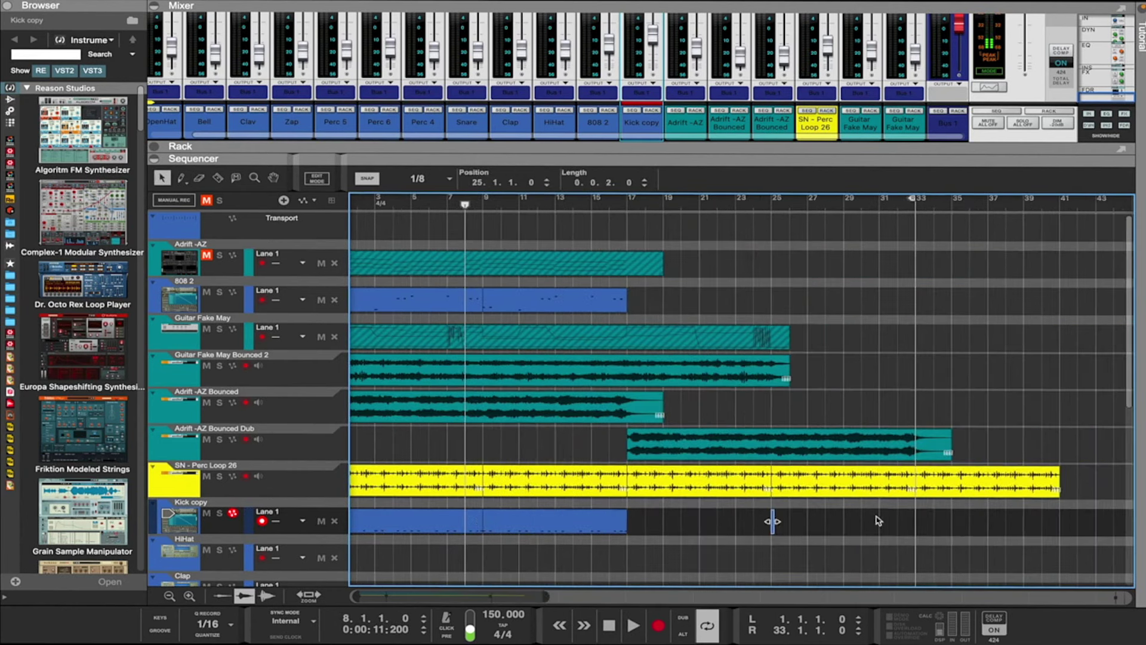
# Play the arrangement from the start to bar 17 and set the SN - Perc Loop 26 channel level to -18.06 dB
pyautogui.click(620, 634)
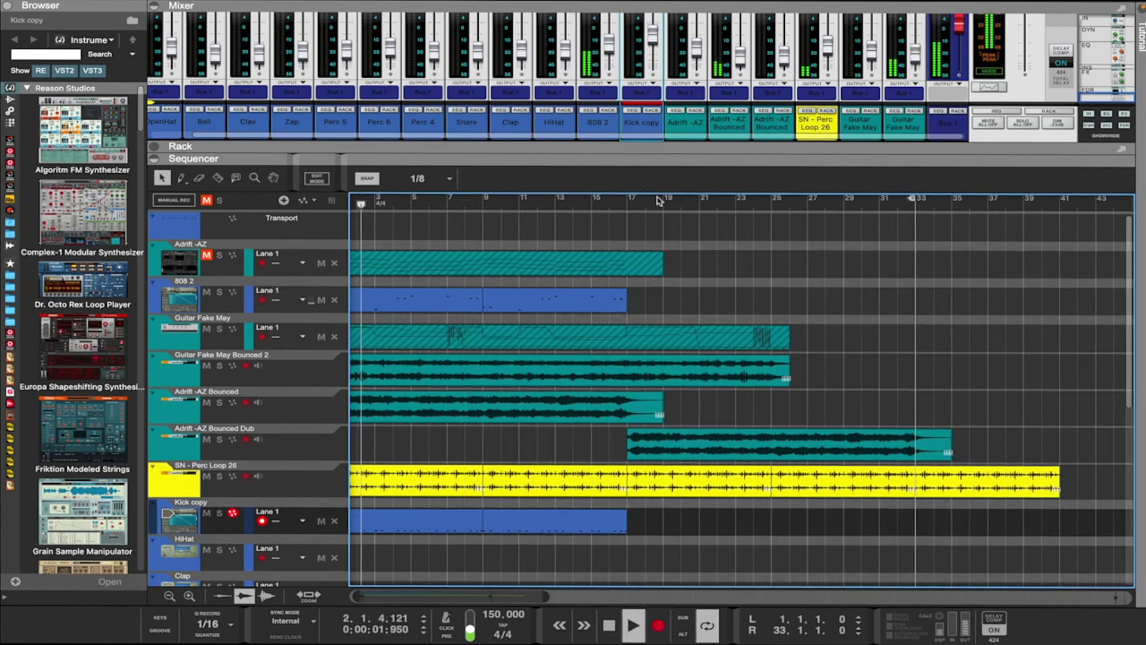
pyautogui.click(829, 54)
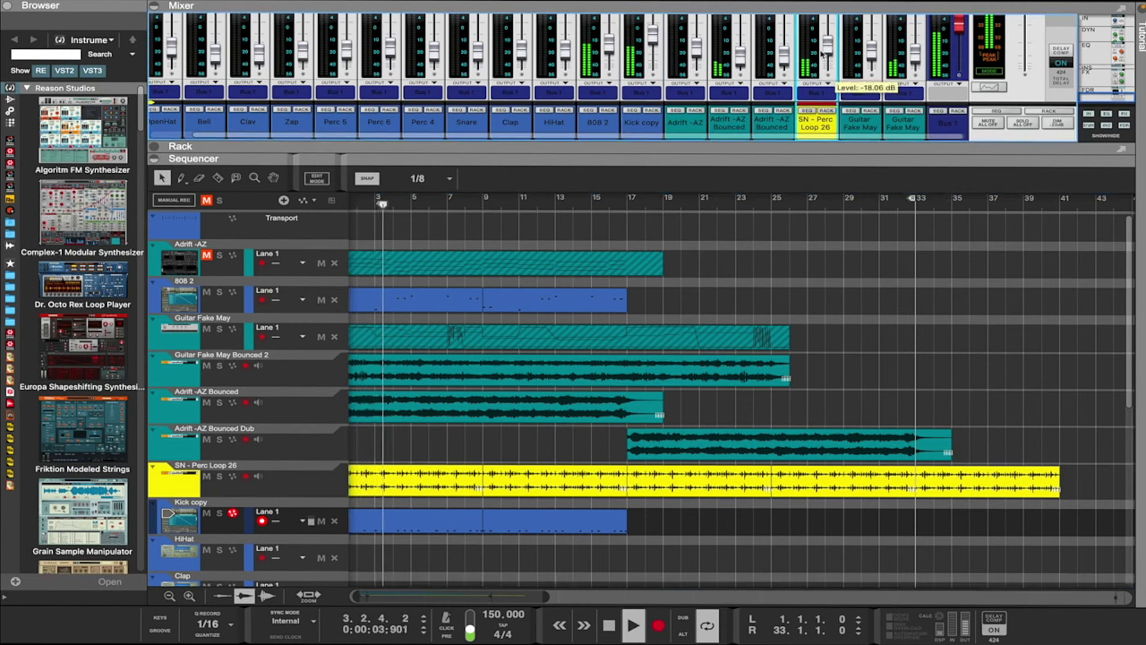
pyautogui.click(653, 40)
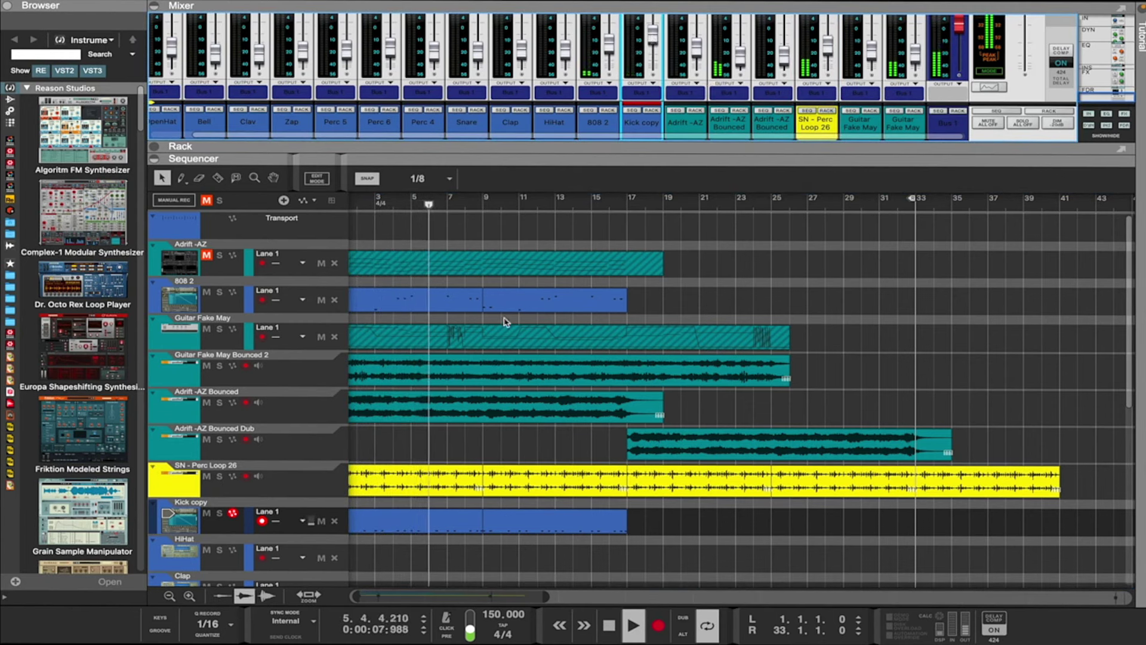
pyautogui.hscroll(-1, 520, 339)
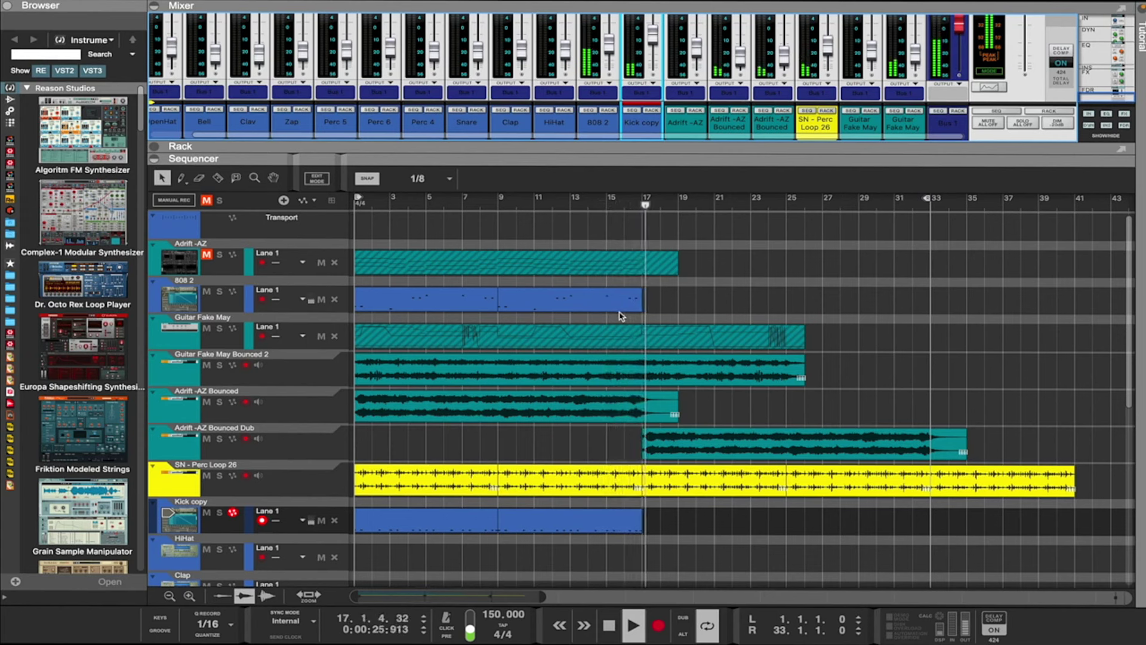
pyautogui.press('space')
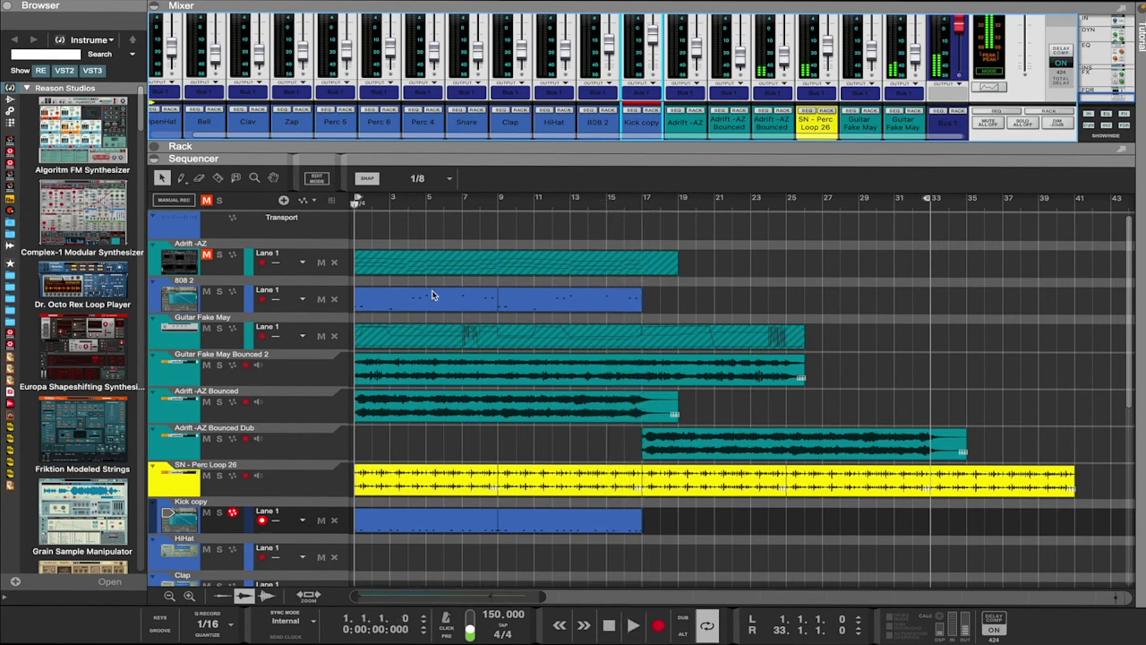
# Join the two 808 2 clips into a single 16-bar clip
pyautogui.moveTo(686, 298); pyautogui.dragTo(454, 299)
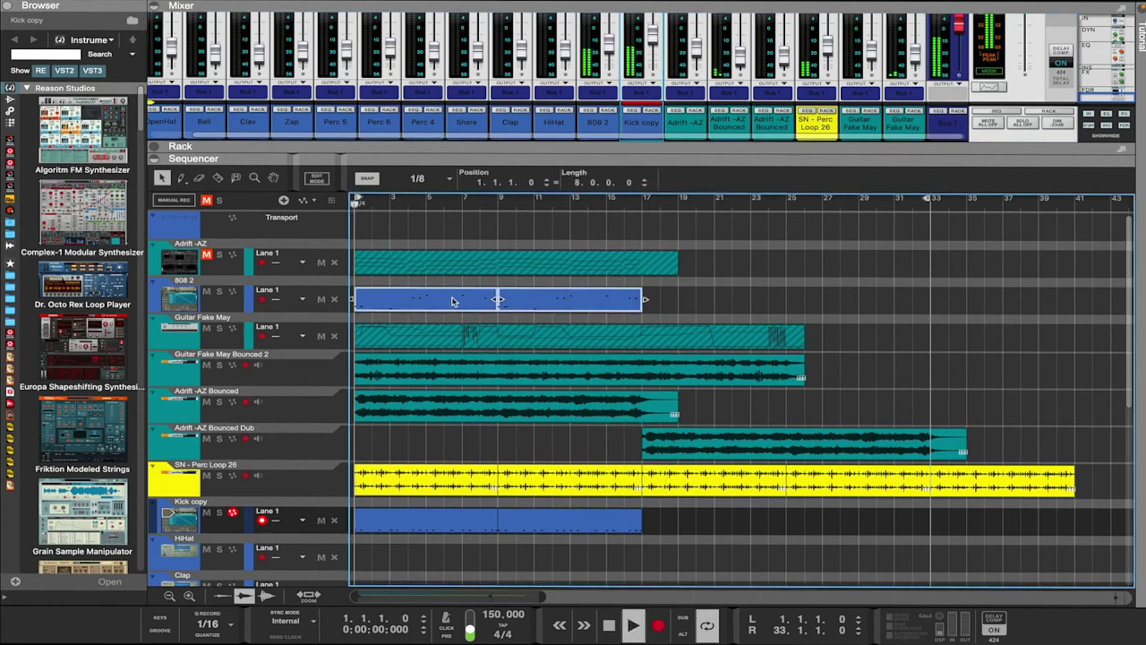
pyautogui.rightClick(454, 299)
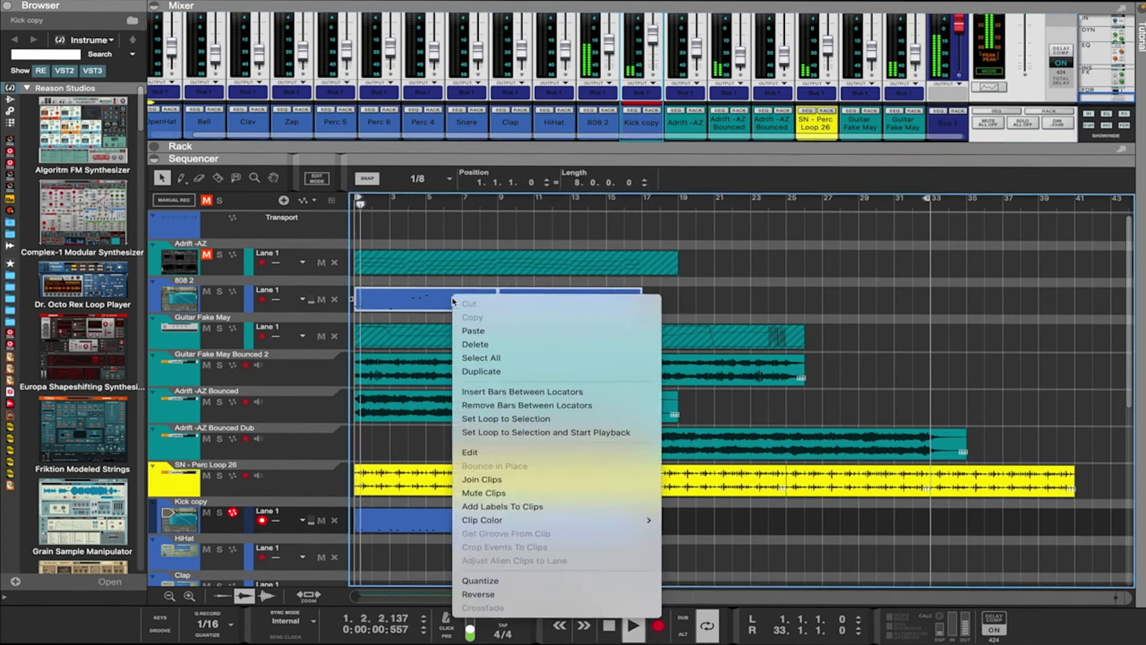
pyautogui.click(481, 480)
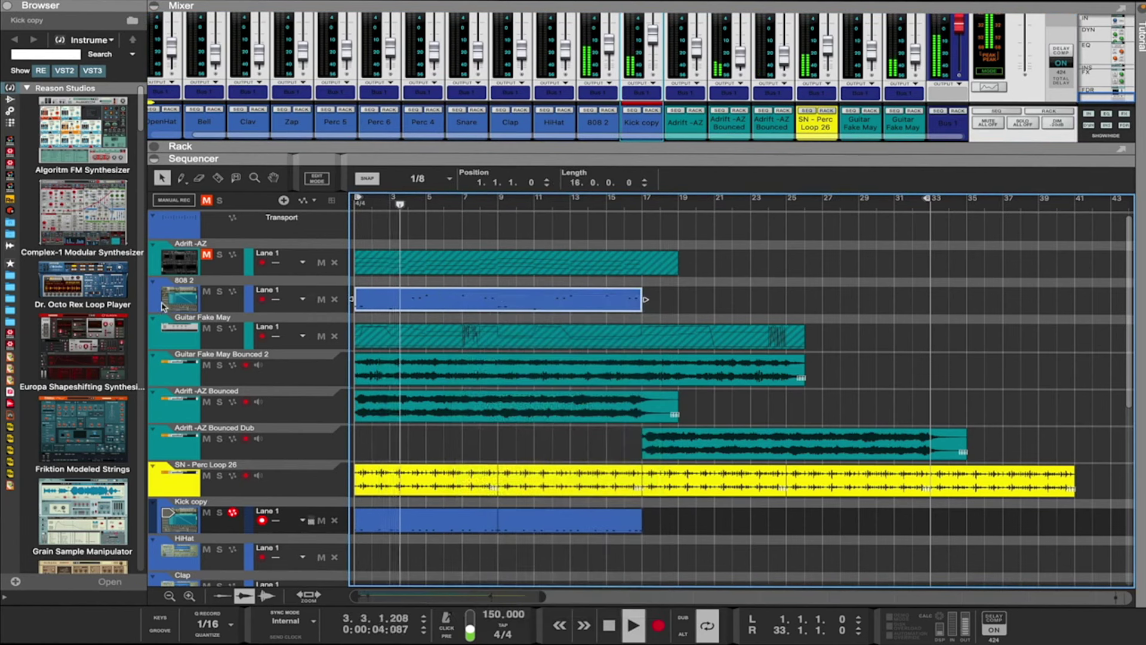
# Show the 808 2 channel's NN-XT sampler in the rack and select its 808 sample zone
pyautogui.click(613, 136)
pyautogui.click(607, 111)
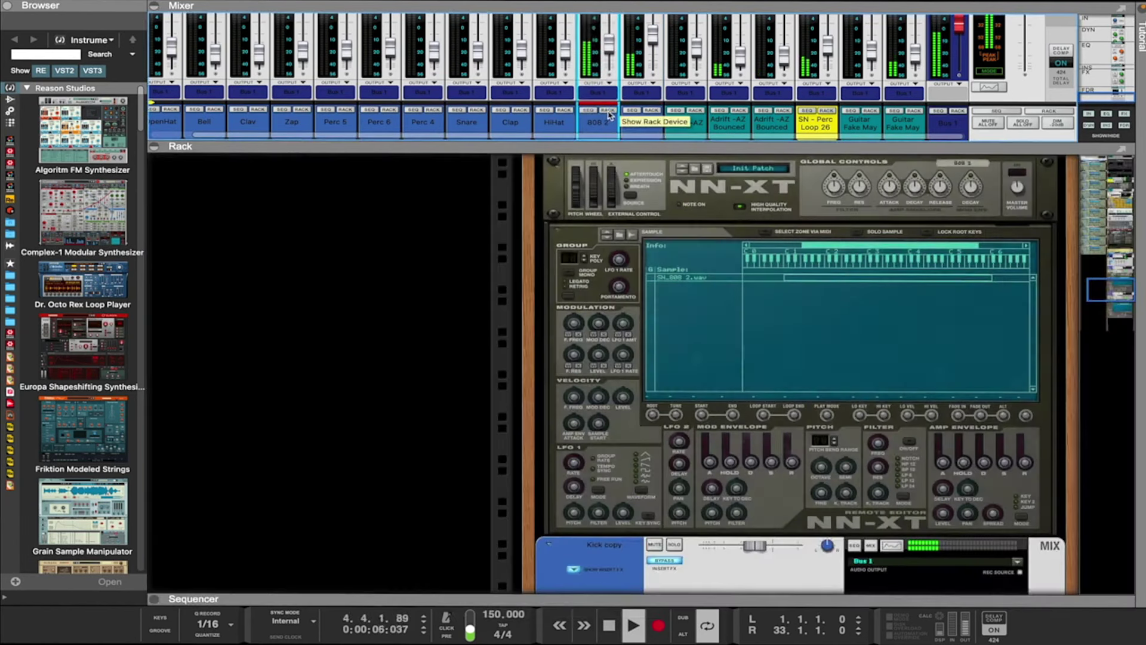
pyautogui.click(686, 278)
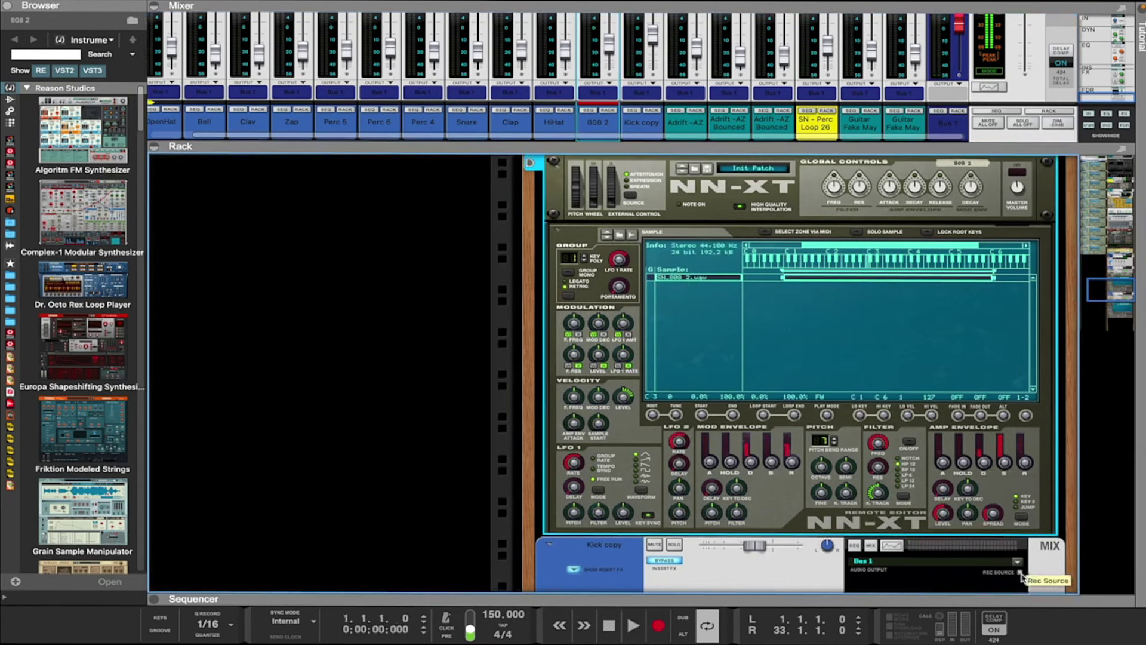
# Open the joined 808 2 clip and apply side-by-side (abut) legato to all its notes
pyautogui.doubleClick(1018, 599)
pyautogui.doubleClick(588, 178)
pyautogui.moveTo(396, 596); pyautogui.dragTo(478, 596)
pyautogui.press('super+a')
pyautogui.press('F8')
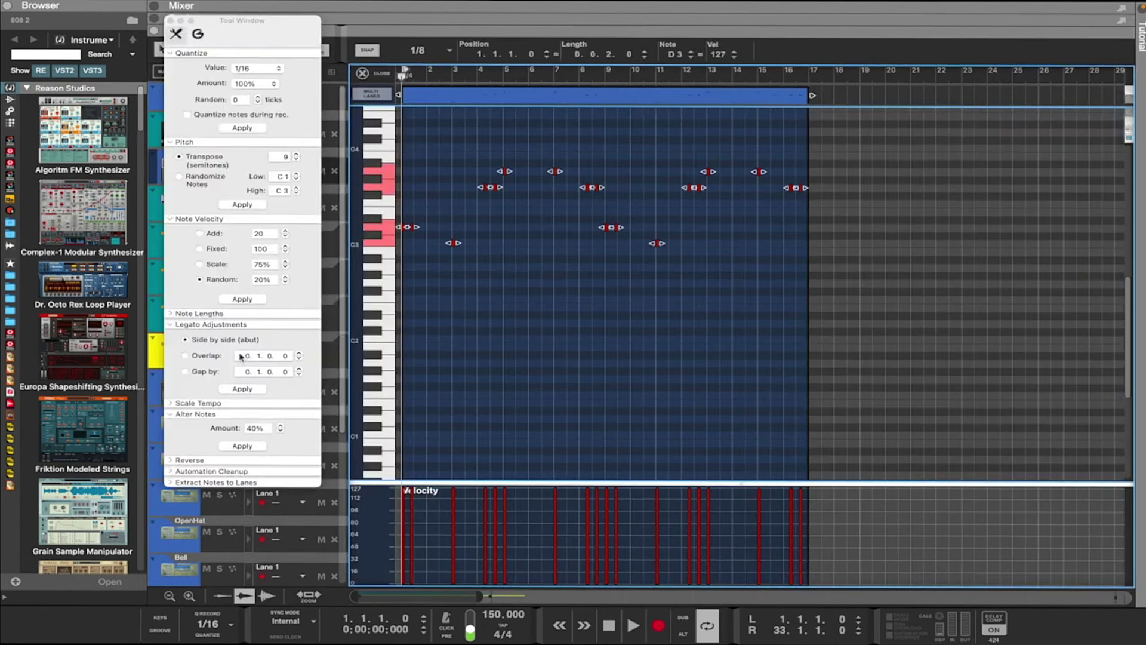
pyautogui.click(241, 391)
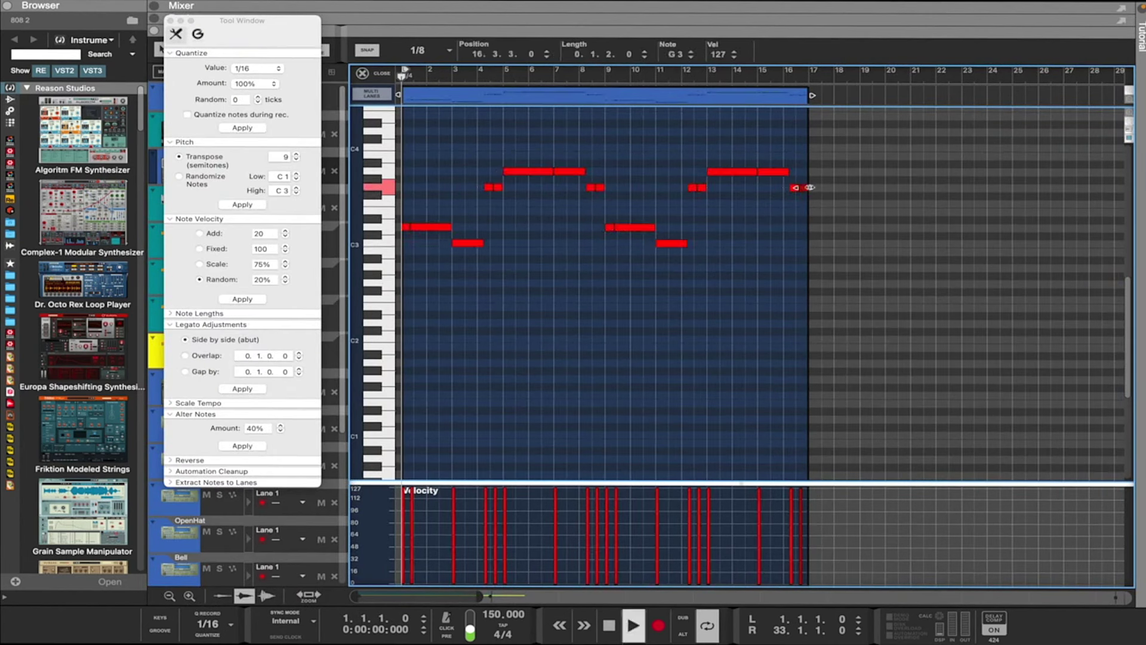
pyautogui.press('space')
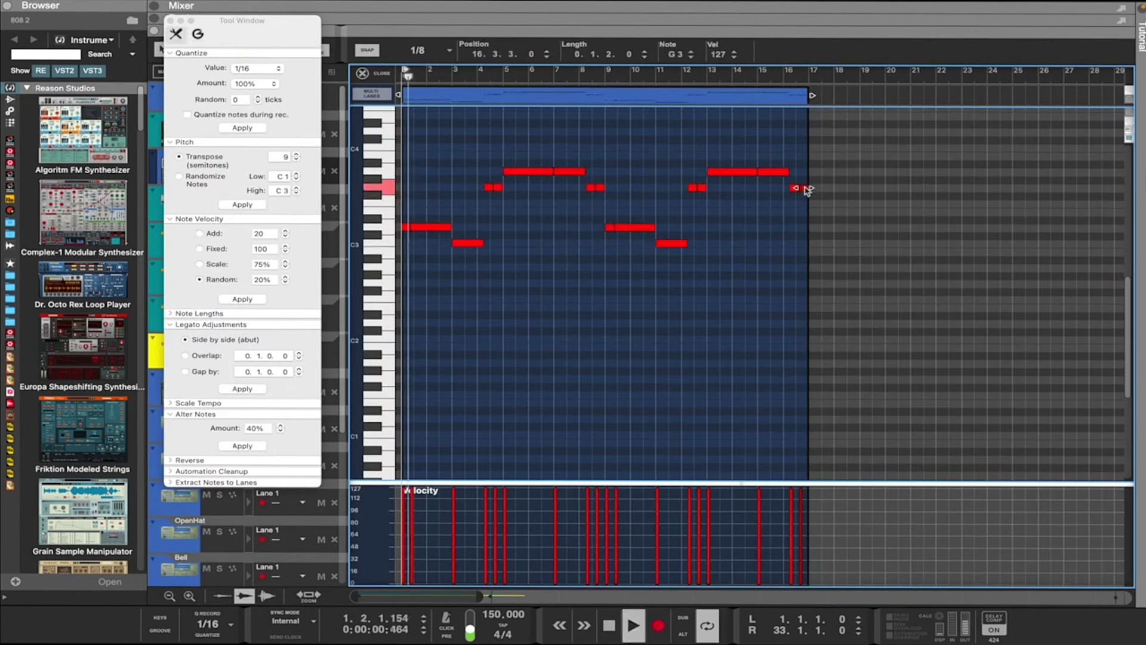
pyautogui.click(170, 21)
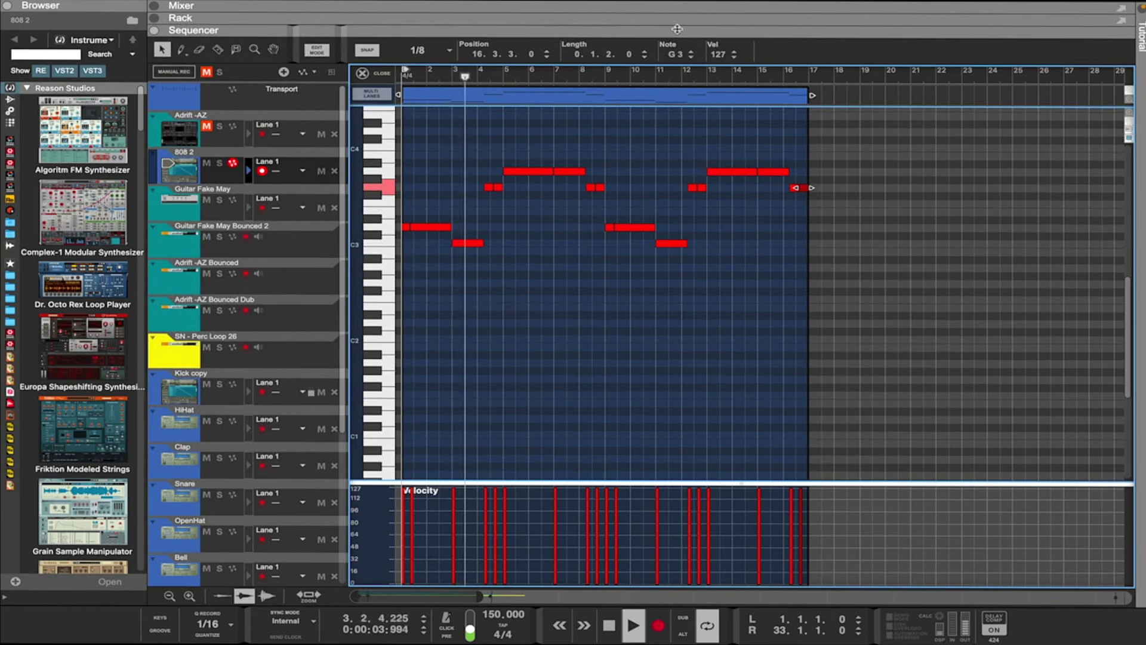
# Listen to the 808 2 notes through bar 17, close the note editor and examine the NN-XT amp envelope in the rack
pyautogui.moveTo(678, 28); pyautogui.dragTo(633, 332)
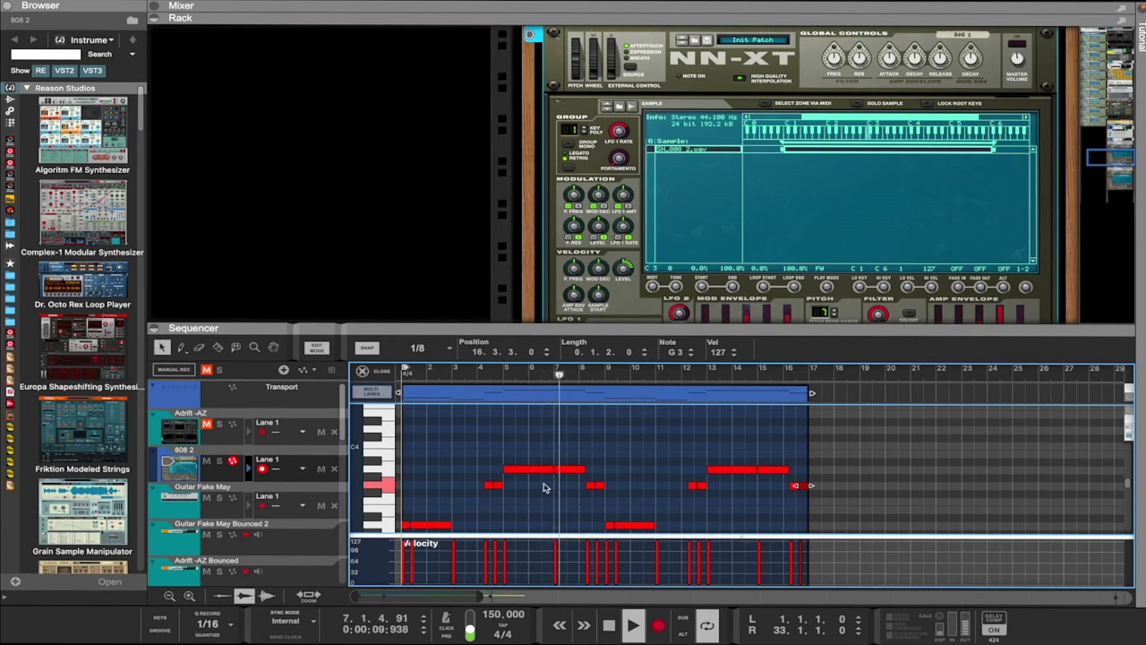
pyautogui.scroll(-1, 575, 486)
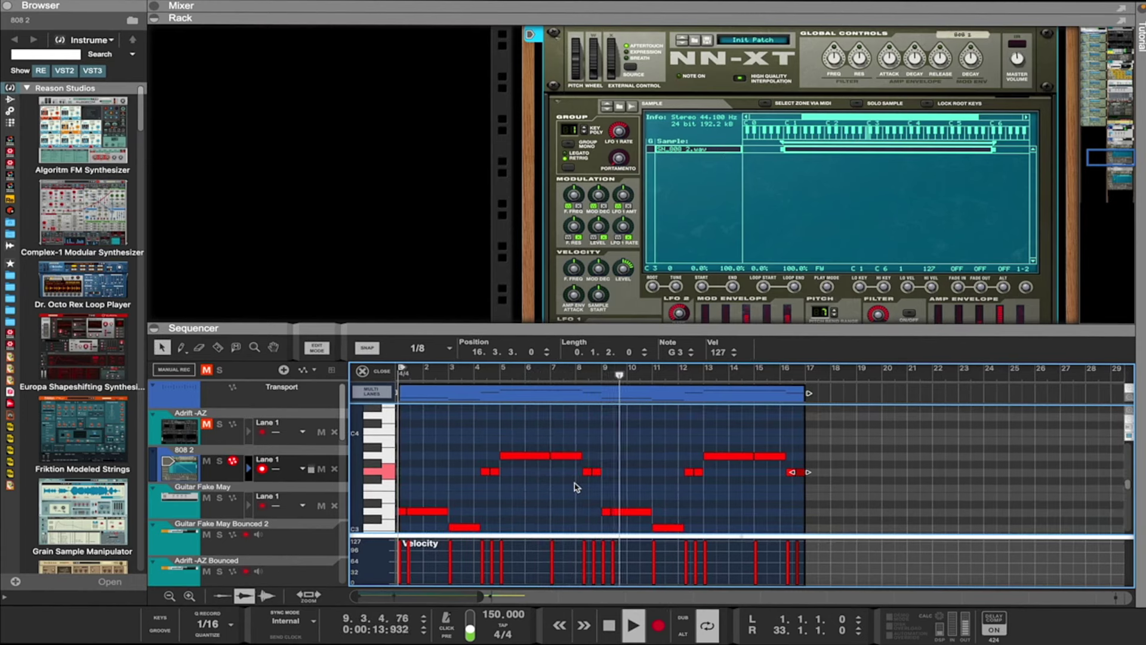
pyautogui.scroll(-1, 576, 487)
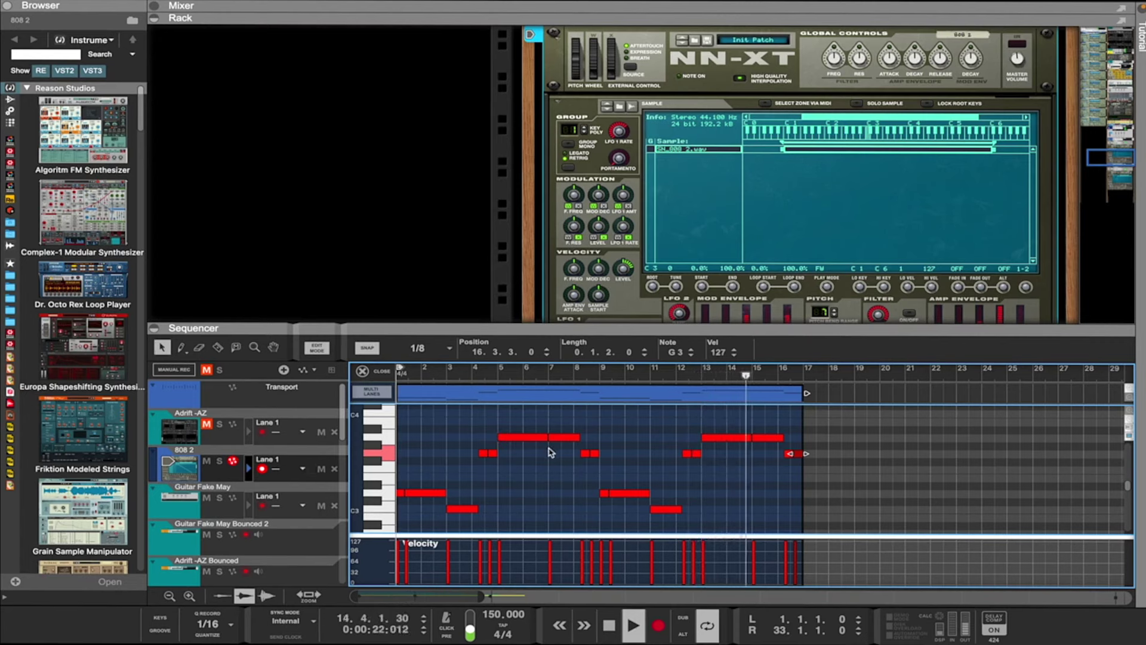
pyautogui.hscroll(2, 646, 486)
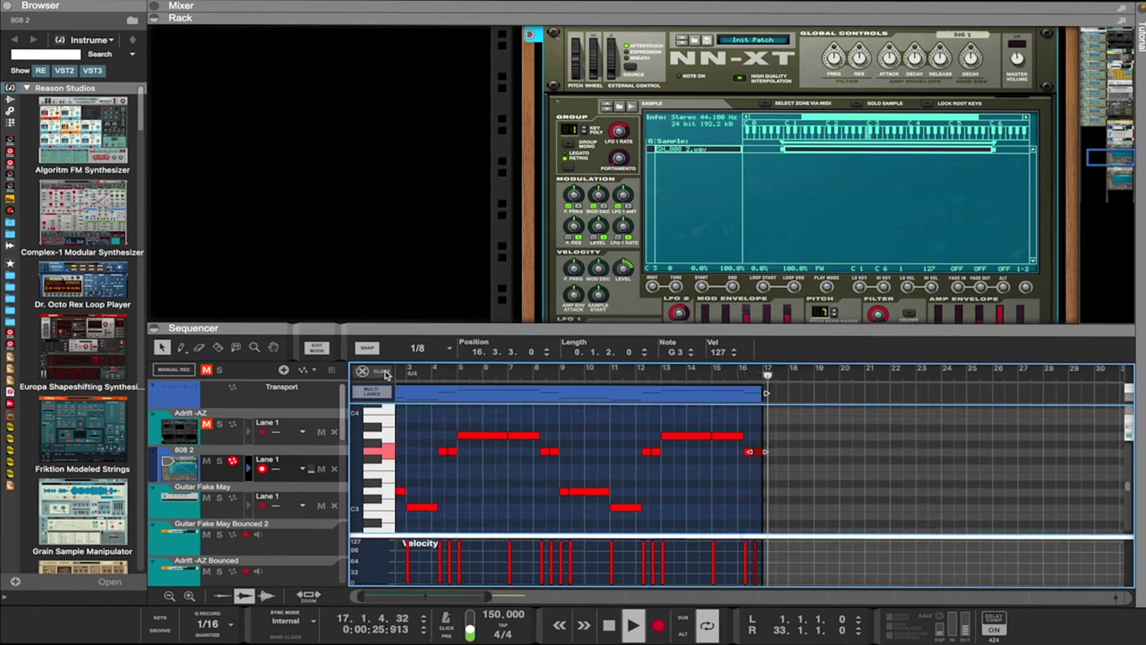
pyautogui.click(382, 372)
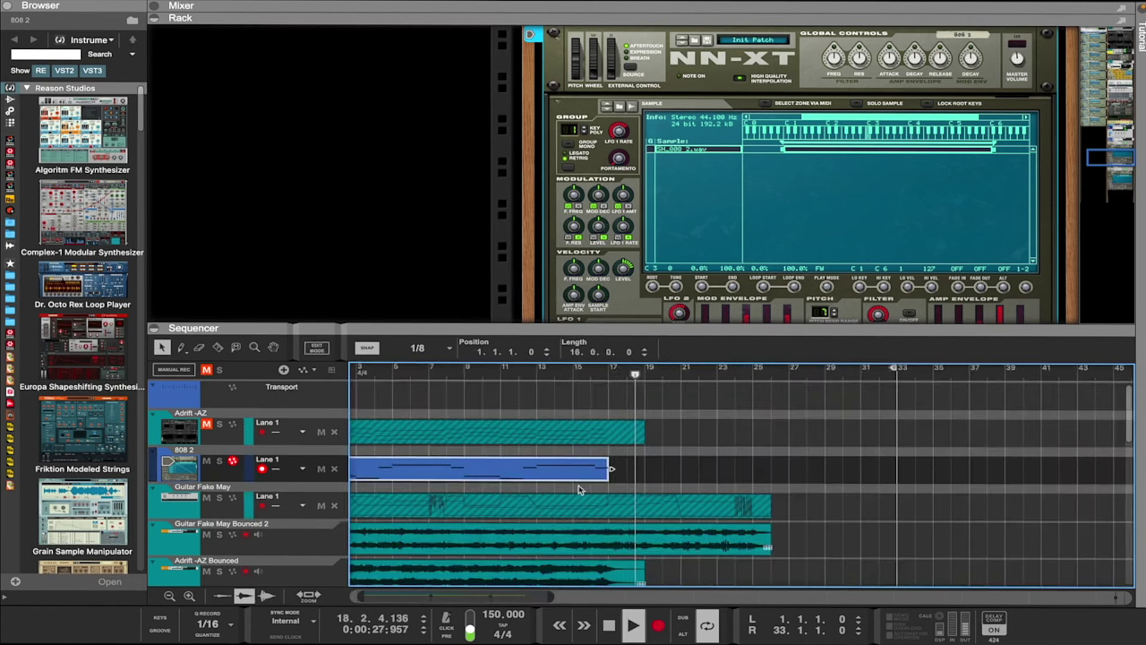
pyautogui.click(695, 152)
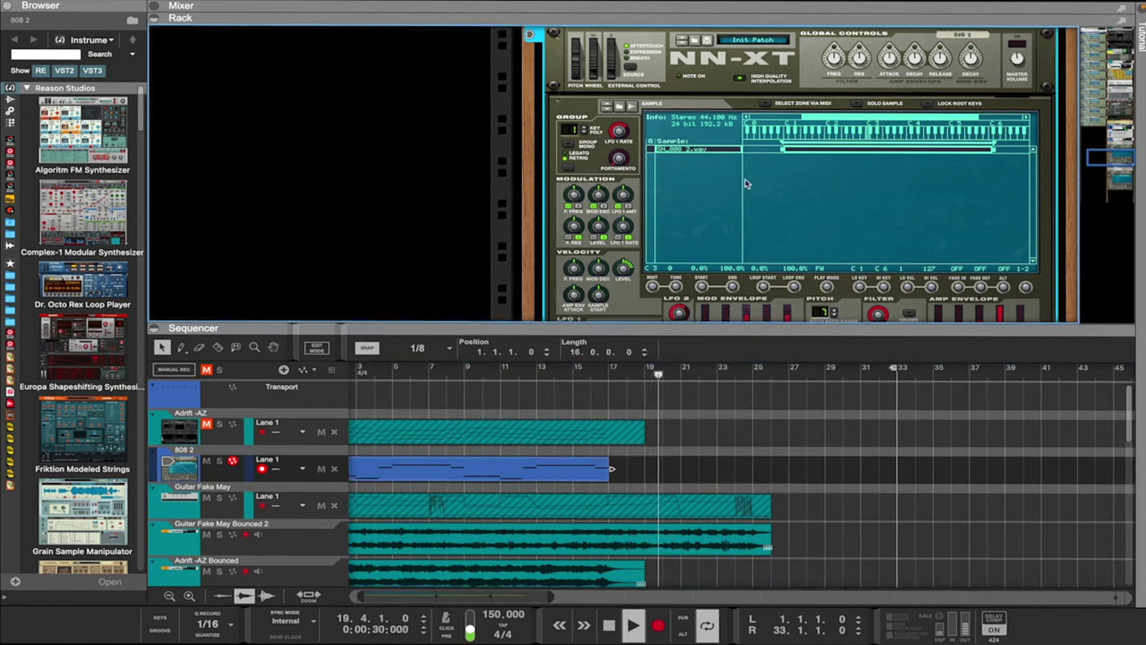
pyautogui.scroll(-2, 1015, 290)
pyautogui.moveTo(1027, 295)
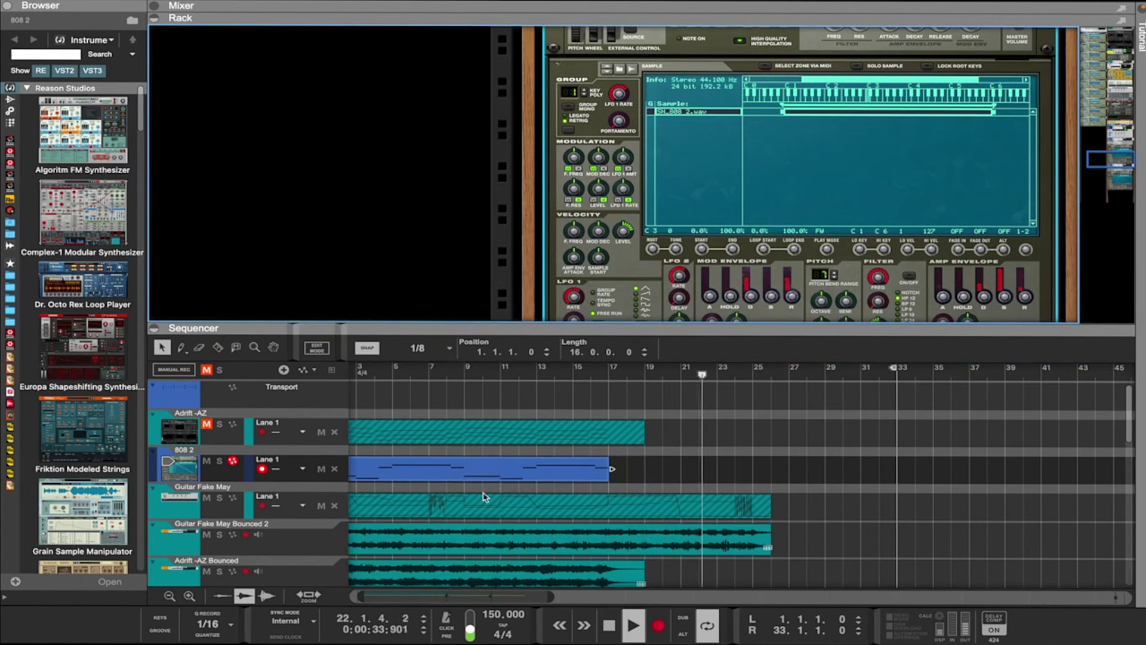
# Move the right loop locator to bar 25
pyautogui.moveTo(552, 595); pyautogui.dragTo(583, 591)
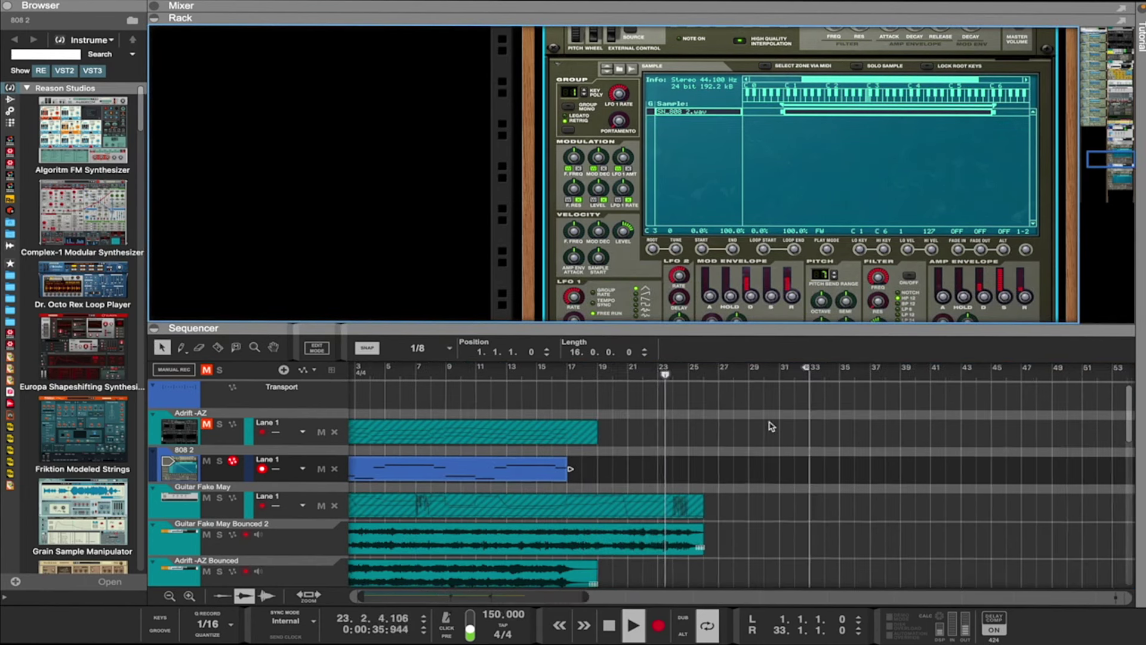
pyautogui.moveTo(807, 369); pyautogui.dragTo(688, 375)
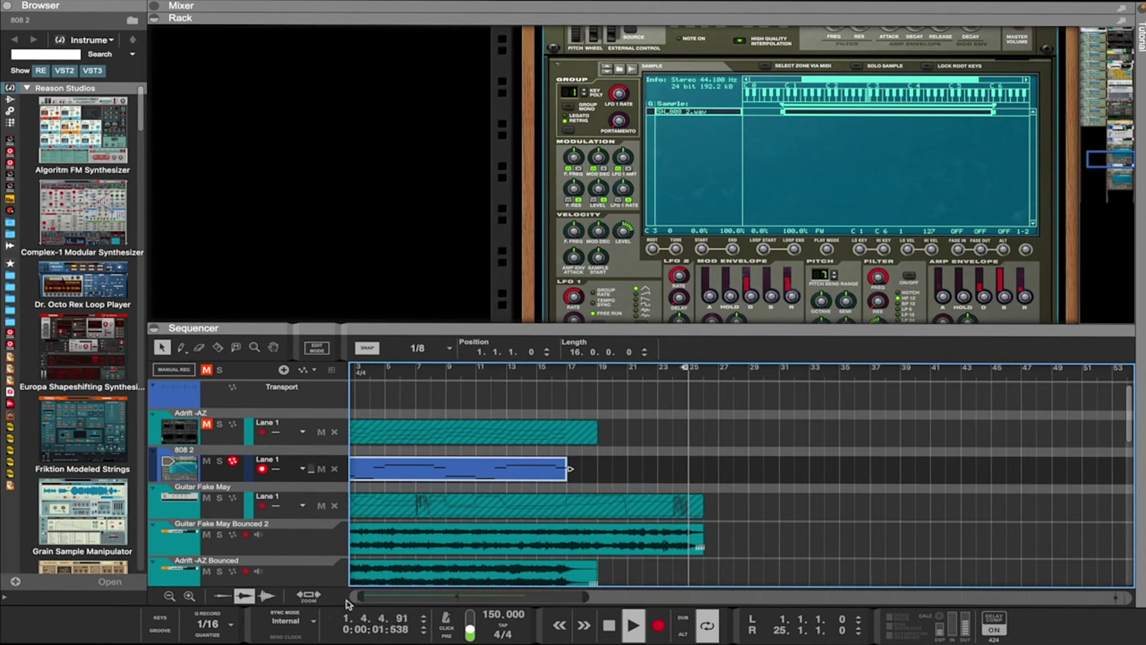
pyautogui.moveTo(358, 595); pyautogui.dragTo(327, 595)
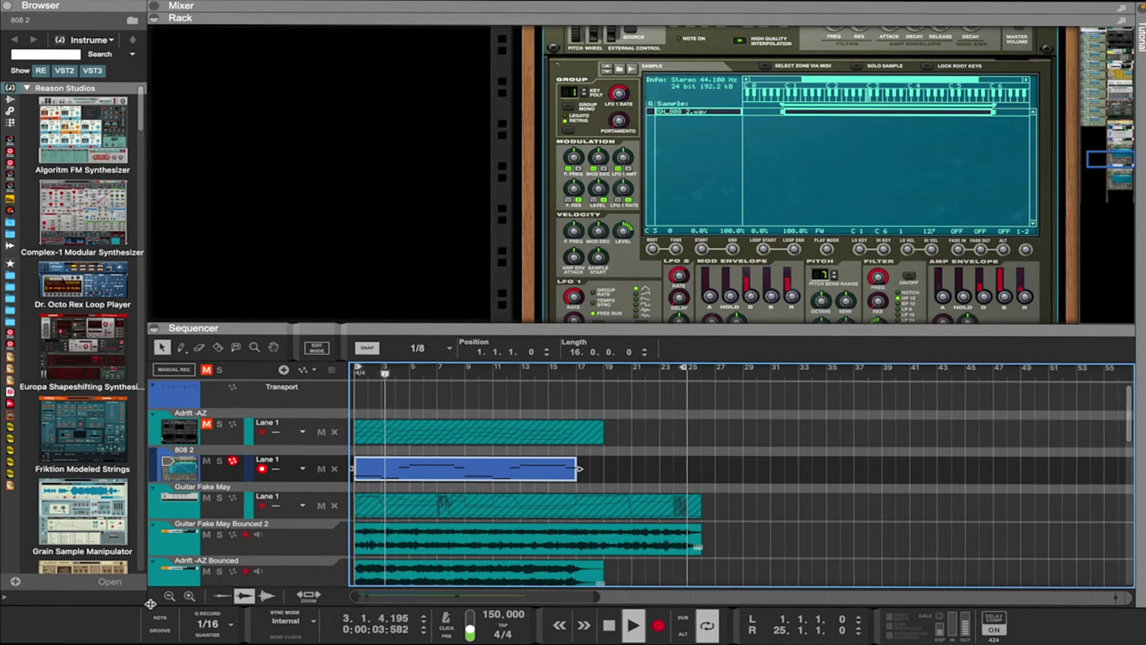
pyautogui.click(170, 596)
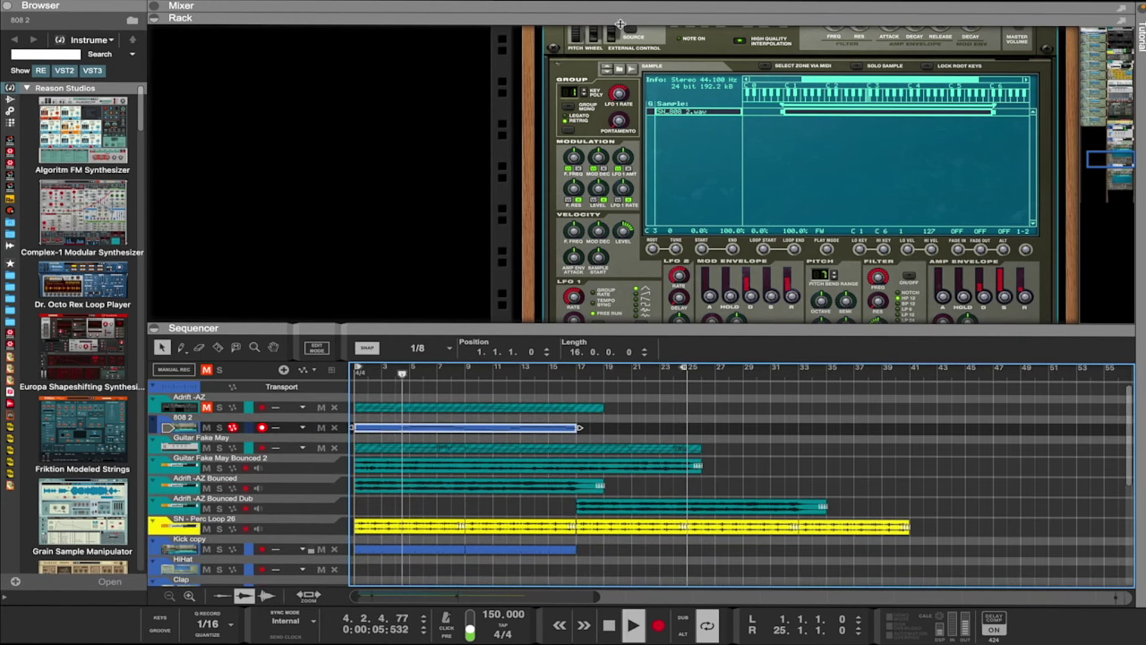
# Enlarge the mixer and check the threshold setting of the master compressor
pyautogui.moveTo(627, 17); pyautogui.dragTo(587, 460)
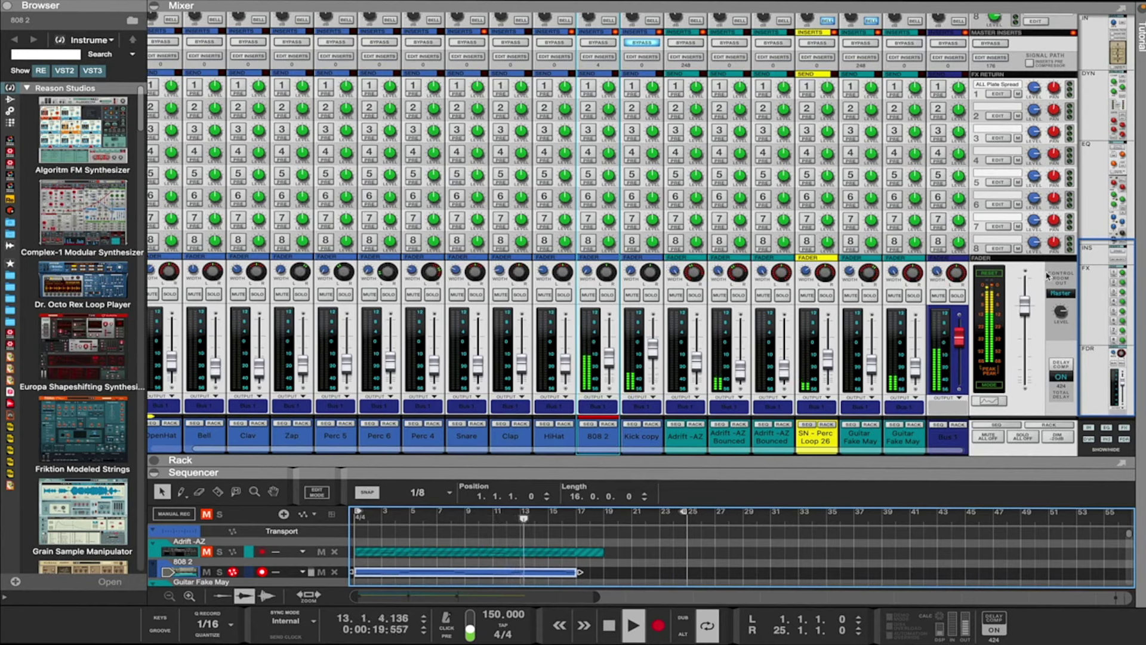
pyautogui.scroll(10, 1048, 276)
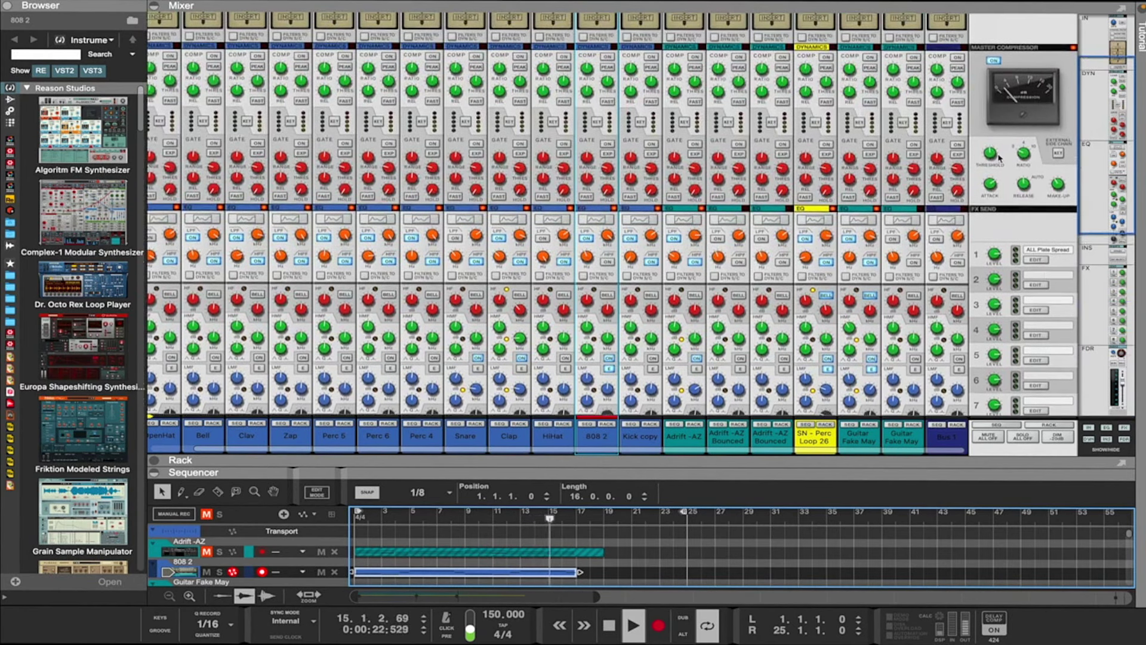
pyautogui.click(994, 155)
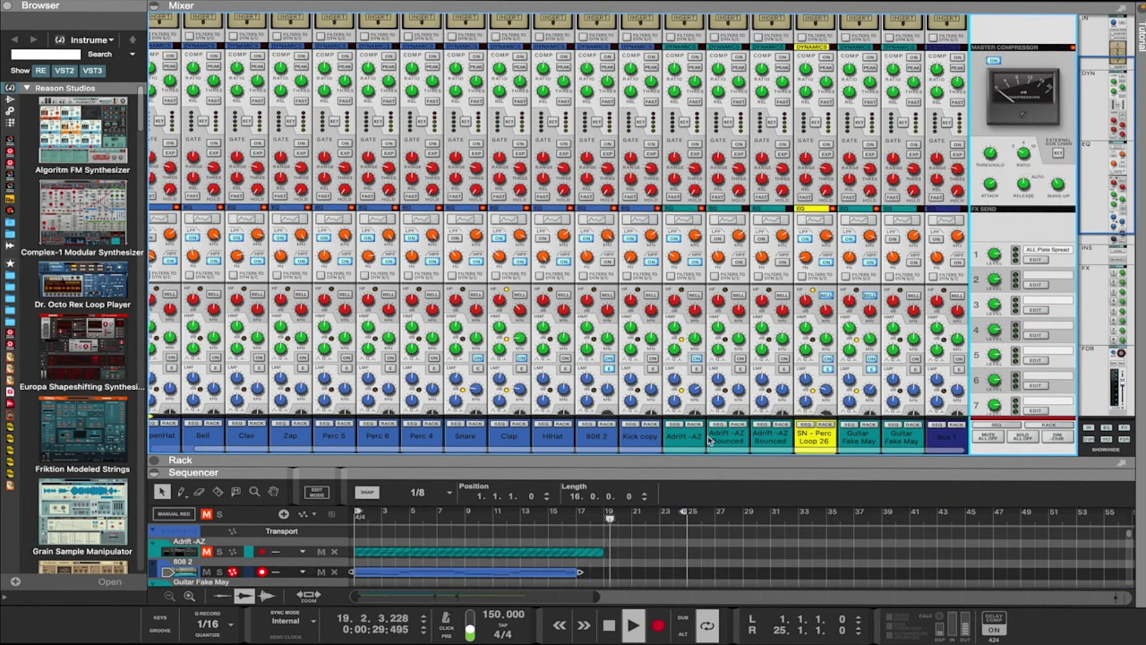
# Return to the full sequencer view and extend the 808 2 clip to a length of 18.0.2.0
pyautogui.moveTo(709, 456); pyautogui.dragTo(742, 3)
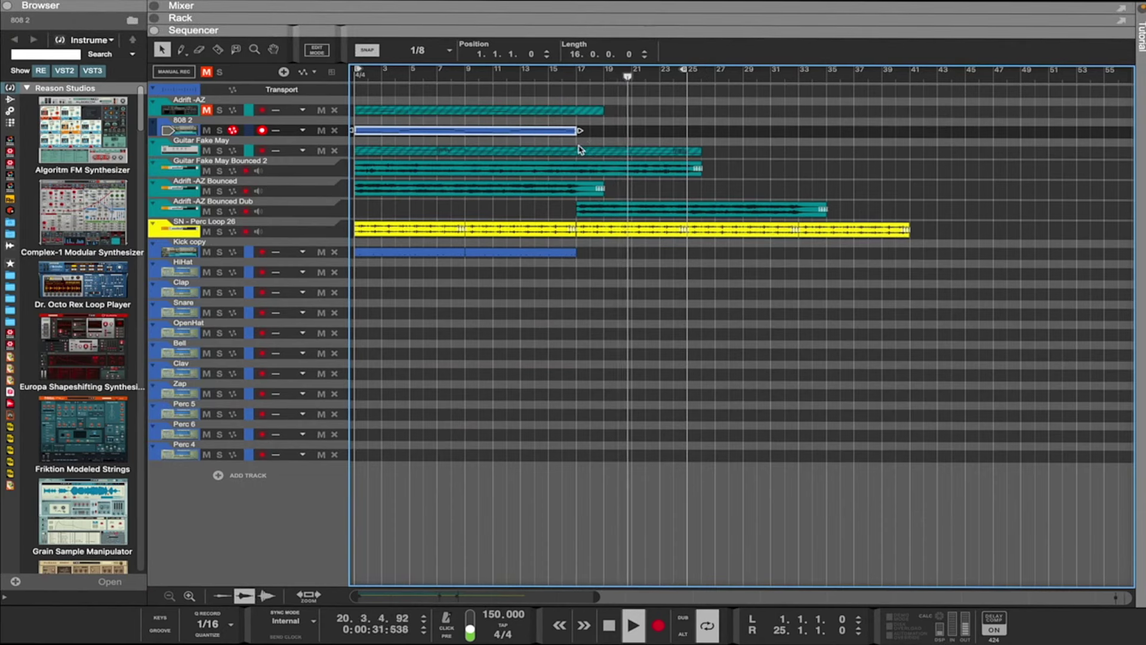
pyautogui.moveTo(578, 130); pyautogui.dragTo(606, 131)
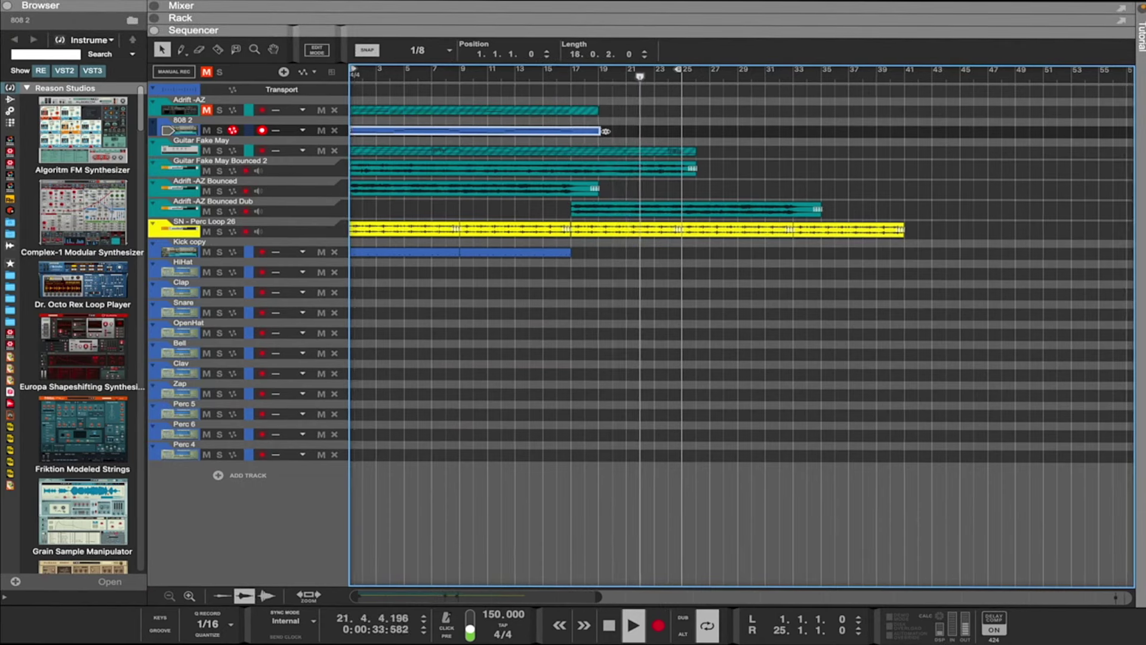
pyautogui.click(189, 595)
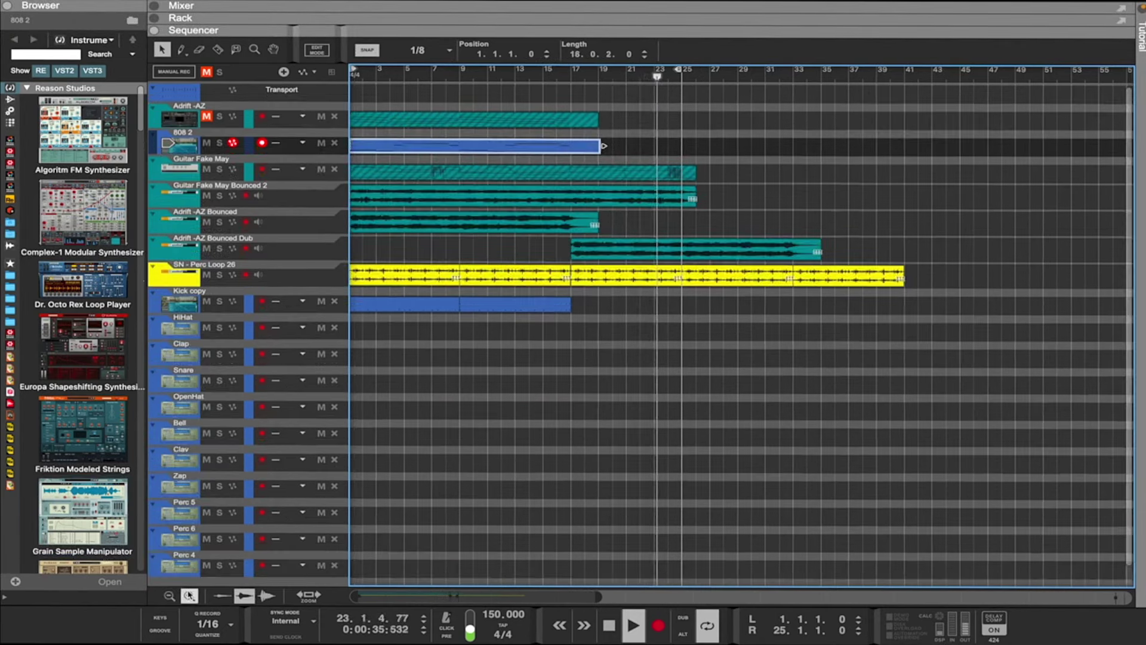
# Open the 808 2 clip in the note editor and add a D3 note at bar 17 with a length of 4.0.2.0
pyautogui.click(189, 595)
pyautogui.click(189, 596)
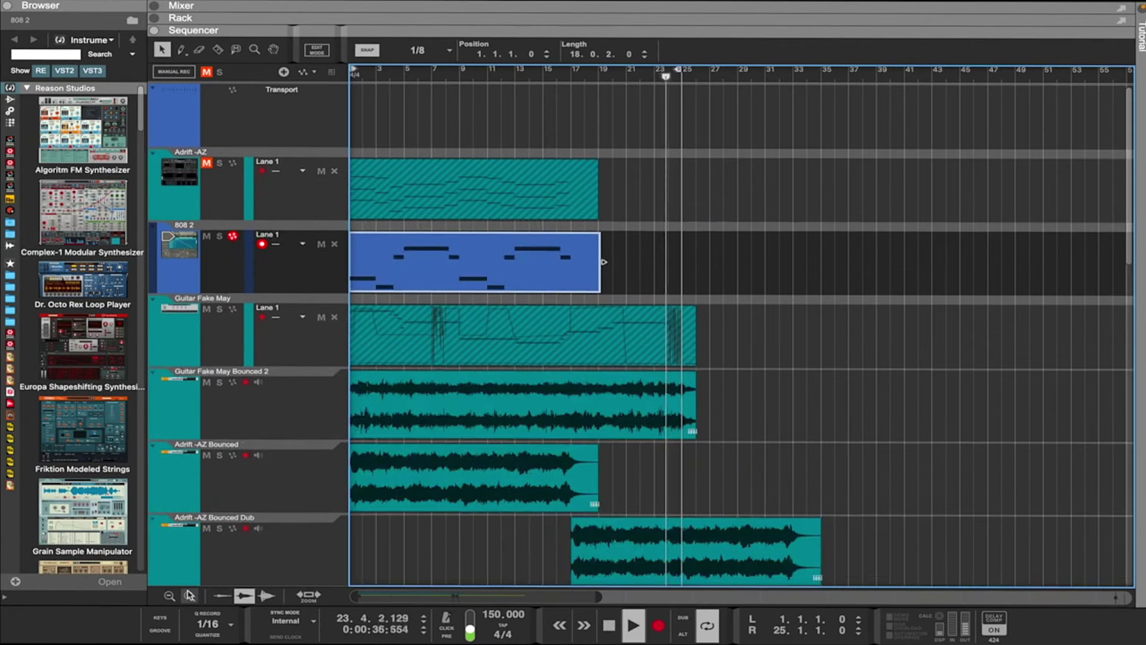
pyautogui.doubleClick(587, 266)
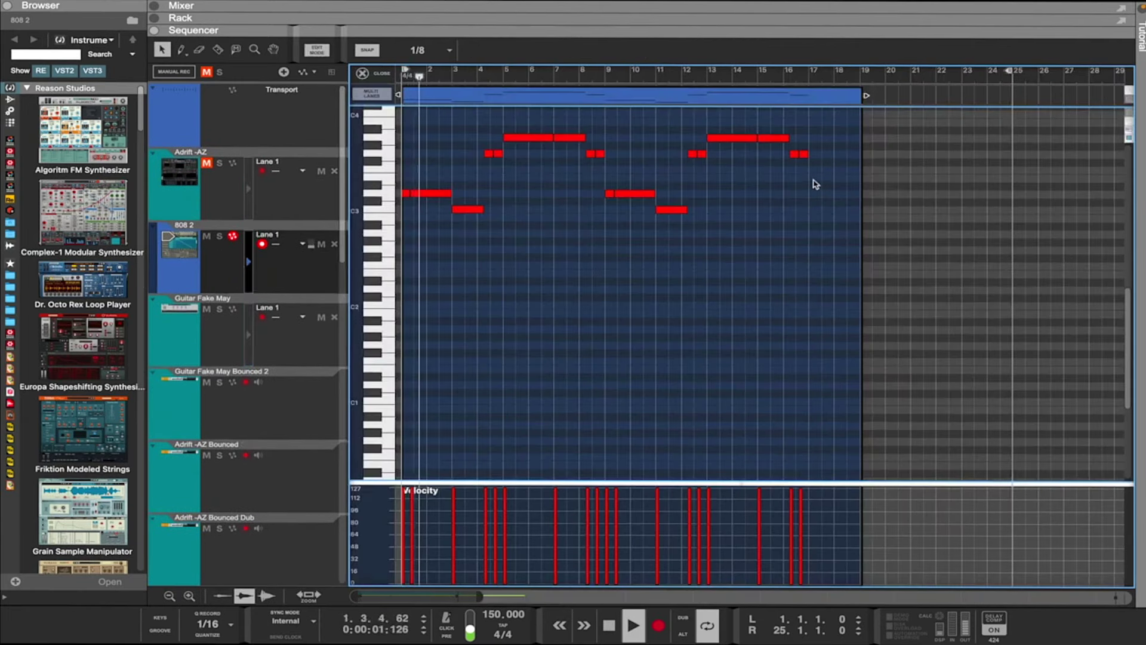
pyautogui.moveTo(810, 193); pyautogui.dragTo(914, 196)
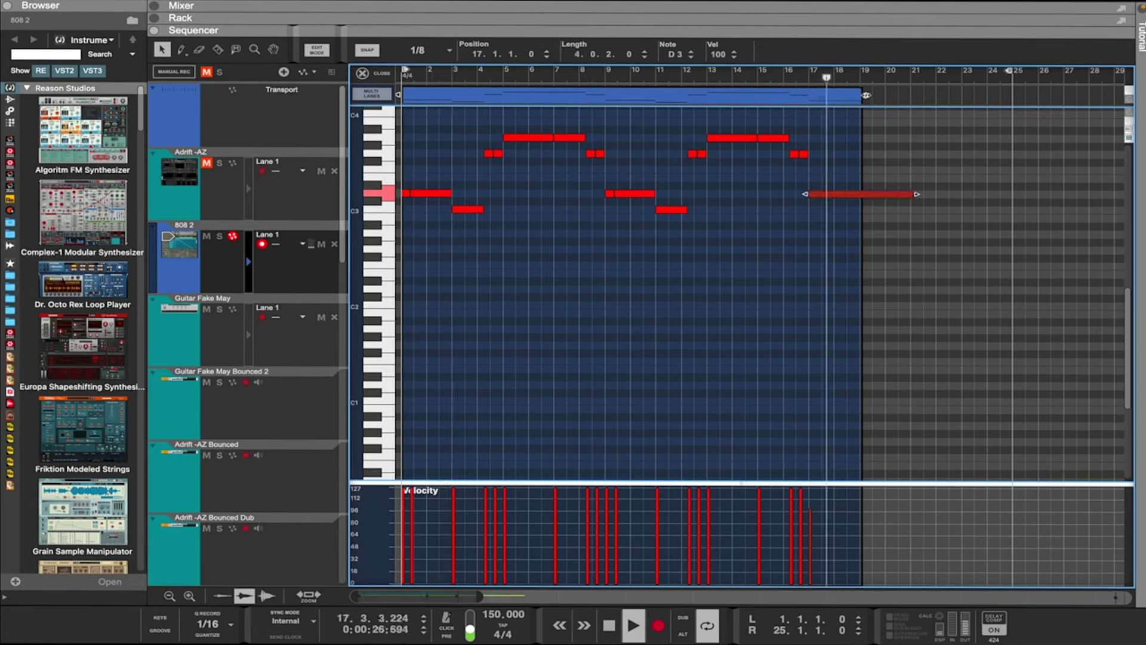
# Extend the 808 2 clip to a length of 24.0.0.0, set the new D3 note's velocity to 127, and close the note editor
pyautogui.moveTo(866, 95); pyautogui.dragTo(1017, 112)
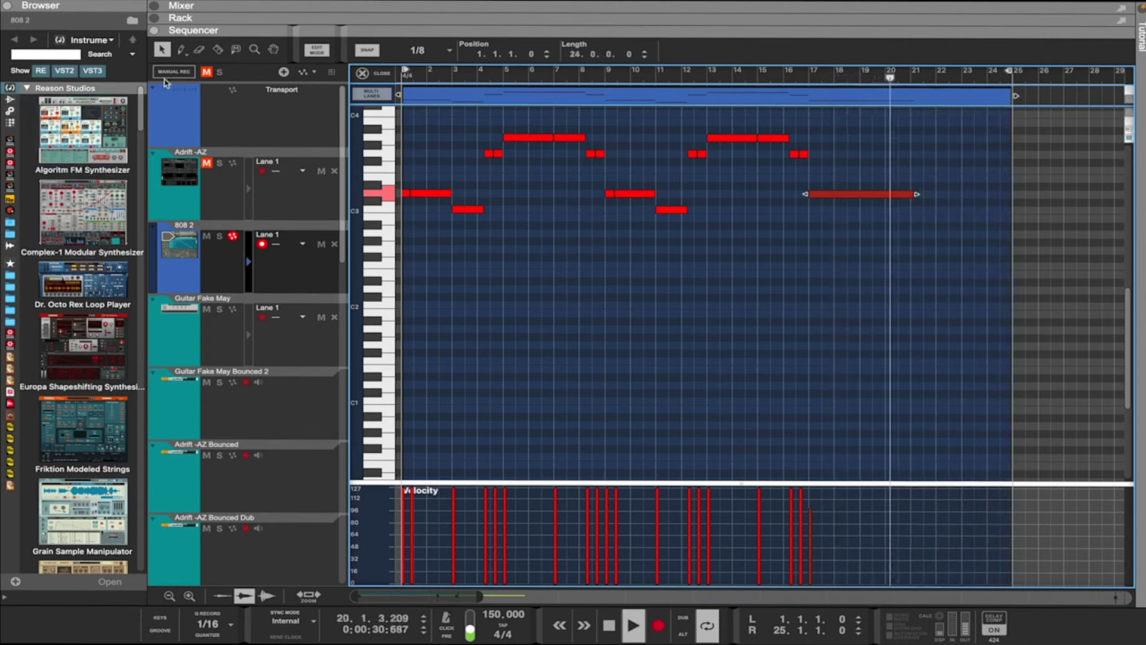
pyautogui.click(181, 50)
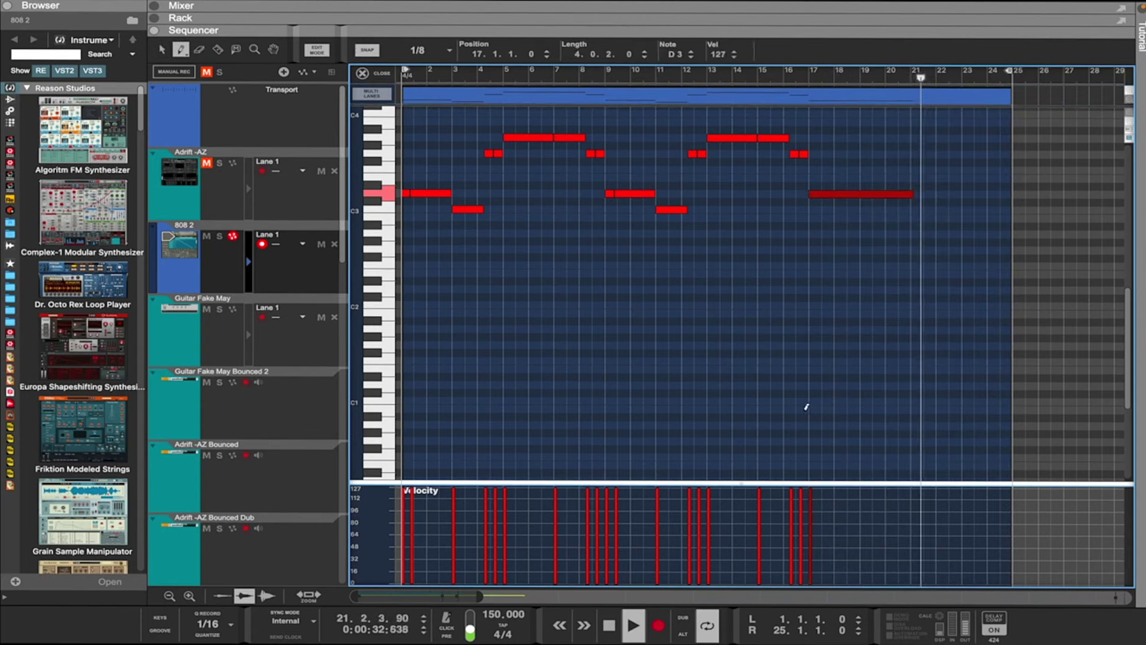
pyautogui.click(756, 77)
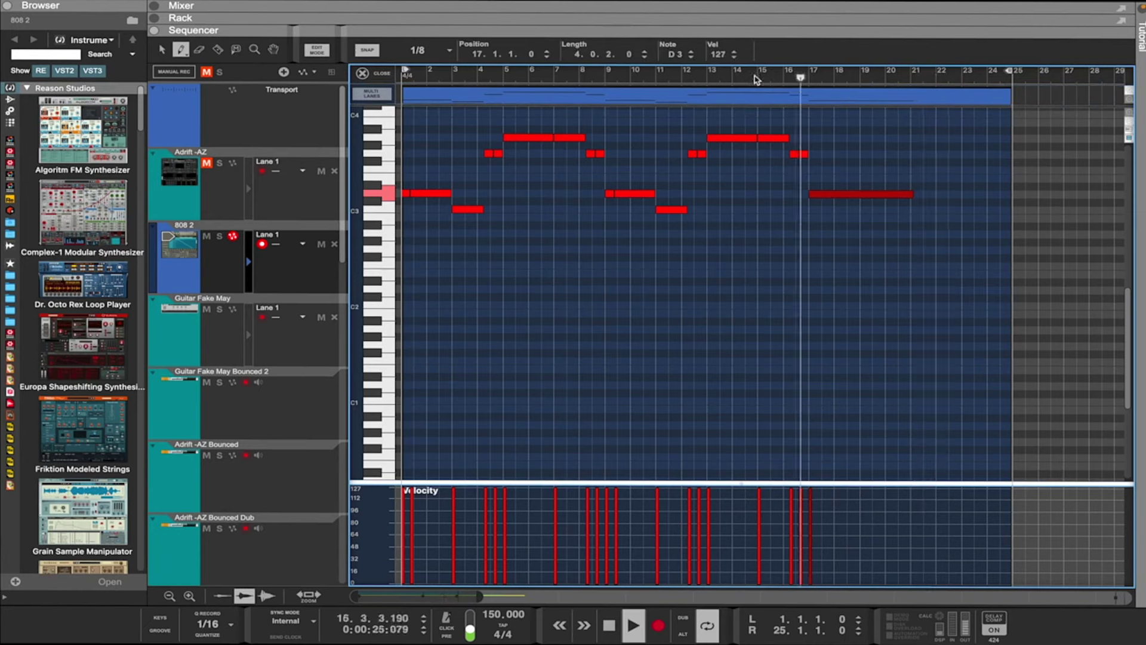
pyautogui.click(381, 72)
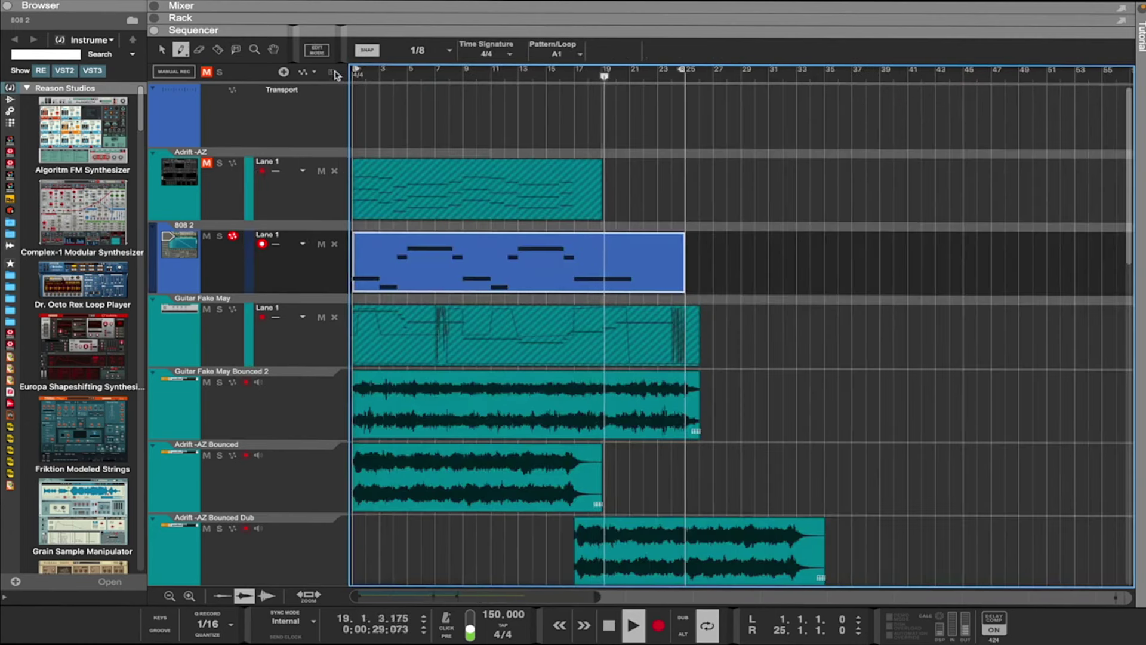
pyautogui.click(162, 51)
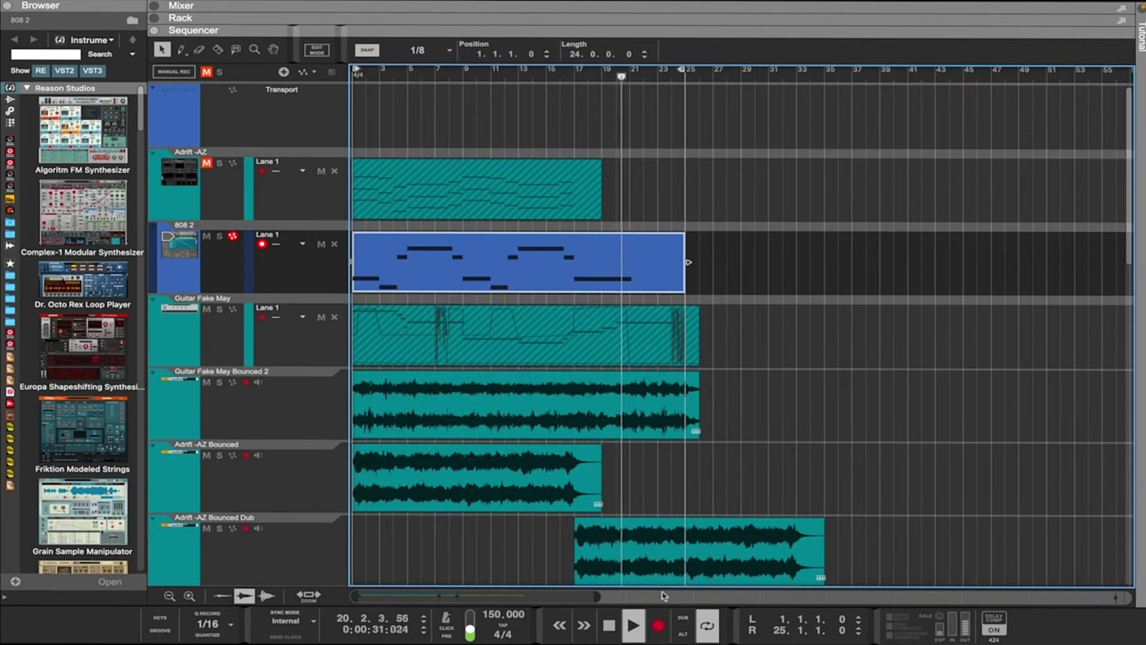
# Enlarge the mixer below the arrangement view and check the master compressor's threshold and the channel levels during playback
pyautogui.moveTo(598, 595); pyautogui.dragTo(505, 585)
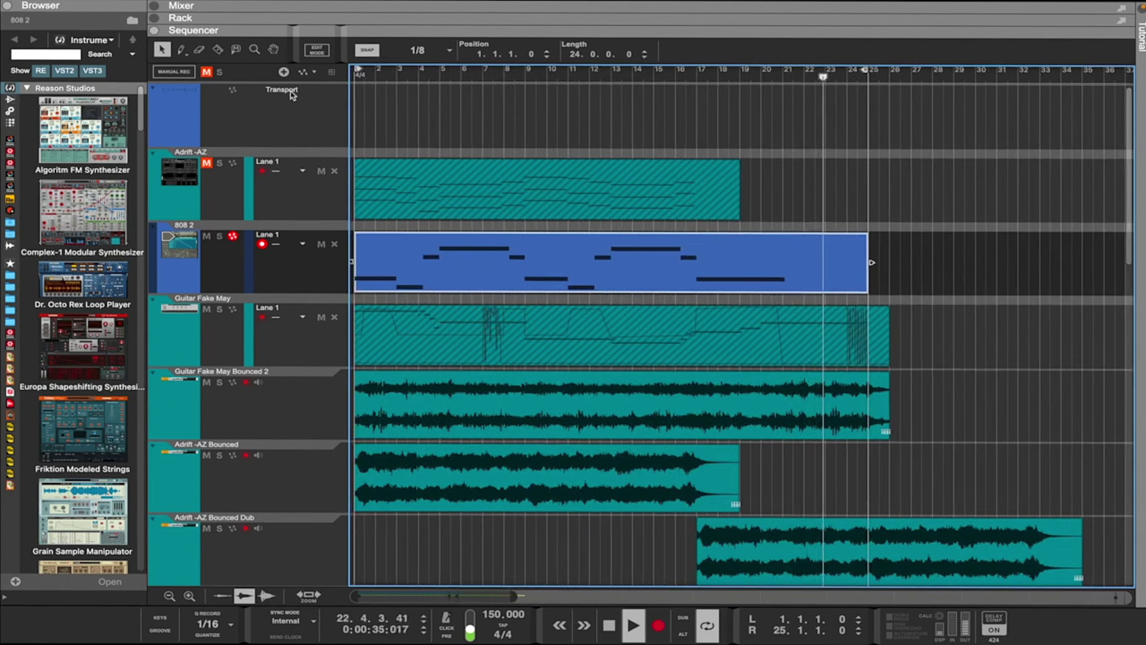
pyautogui.press('F5')
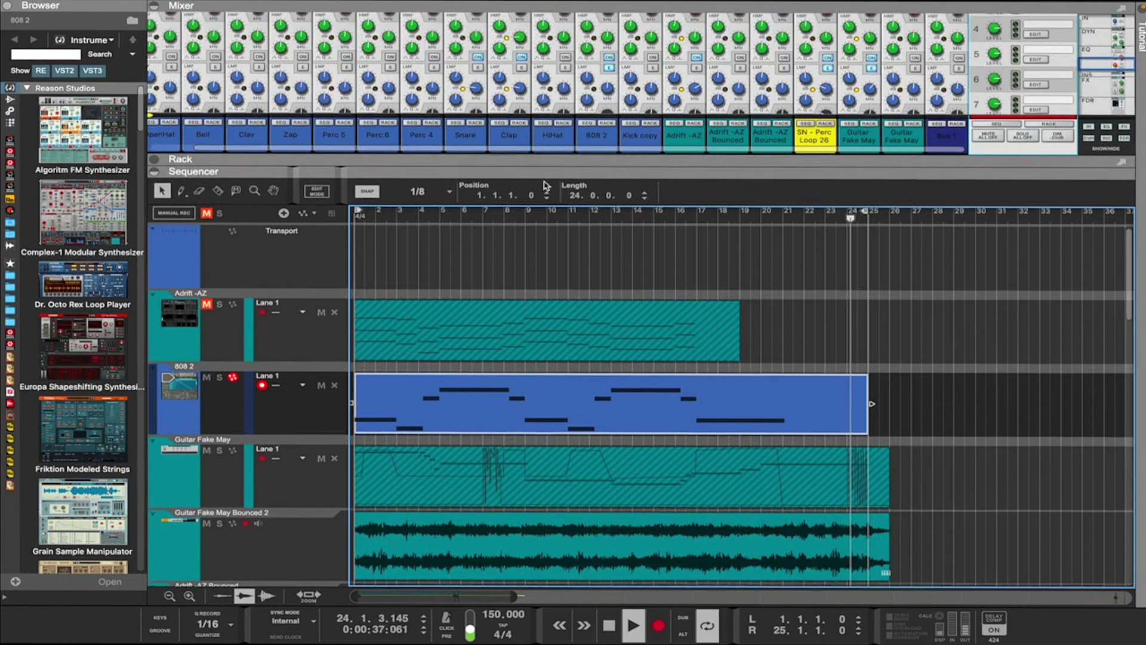
pyautogui.moveTo(523, 158); pyautogui.dragTo(524, 283)
pyautogui.scroll(-5, 591, 202)
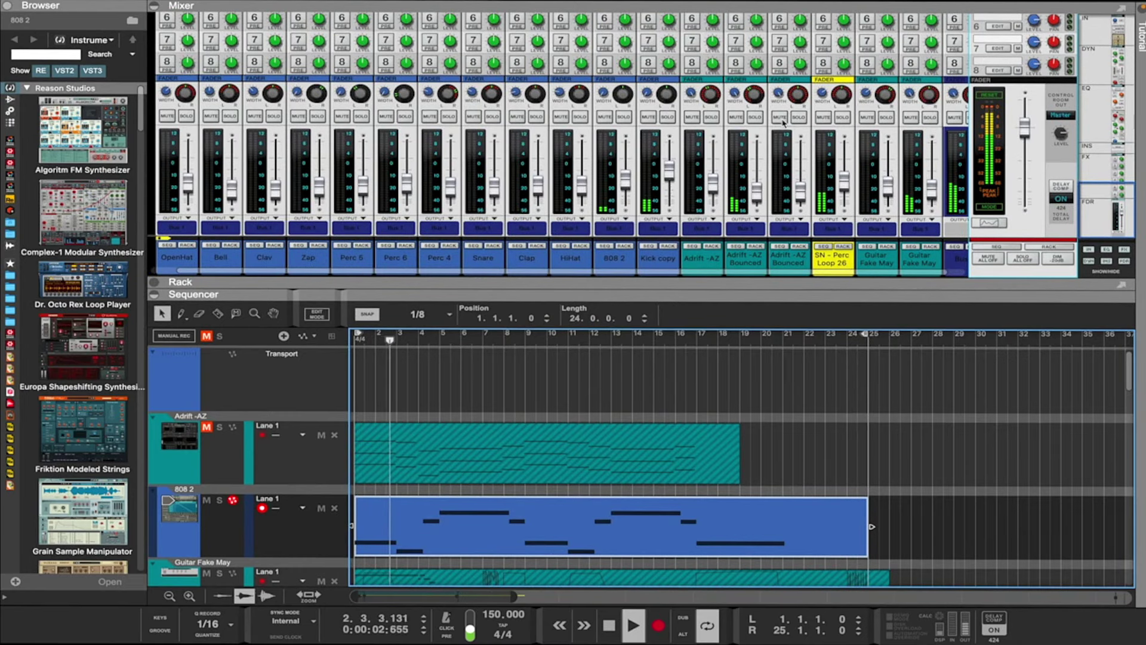
pyautogui.scroll(8, 1040, 124)
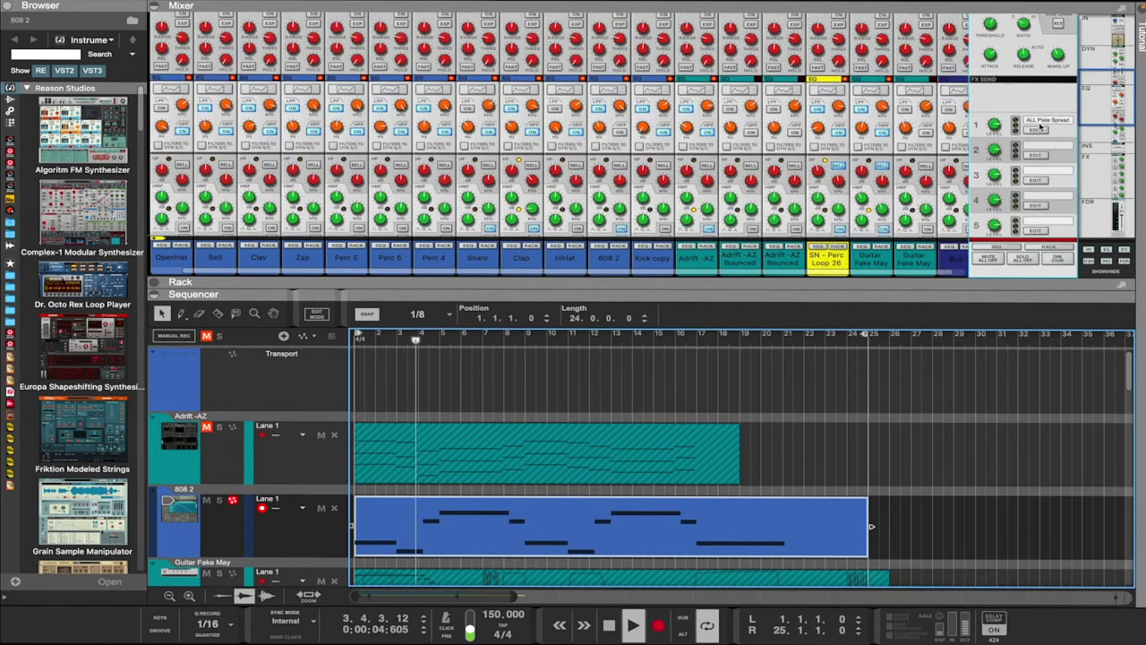
pyautogui.click(991, 222)
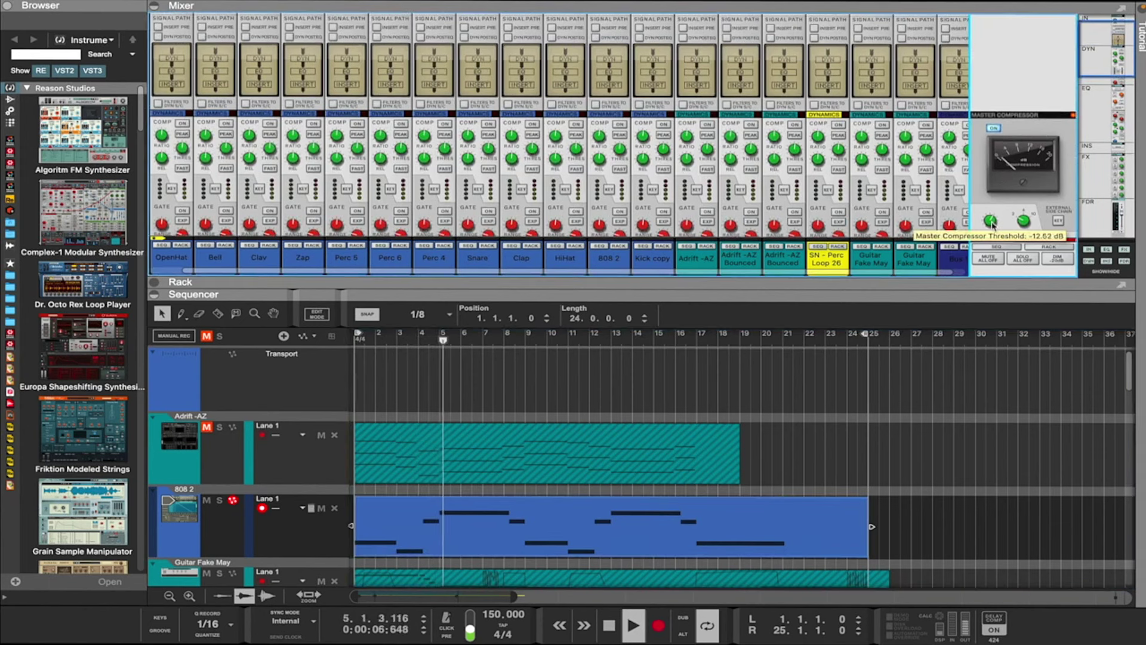
pyautogui.moveTo(992, 227); pyautogui.dragTo(993, 227)
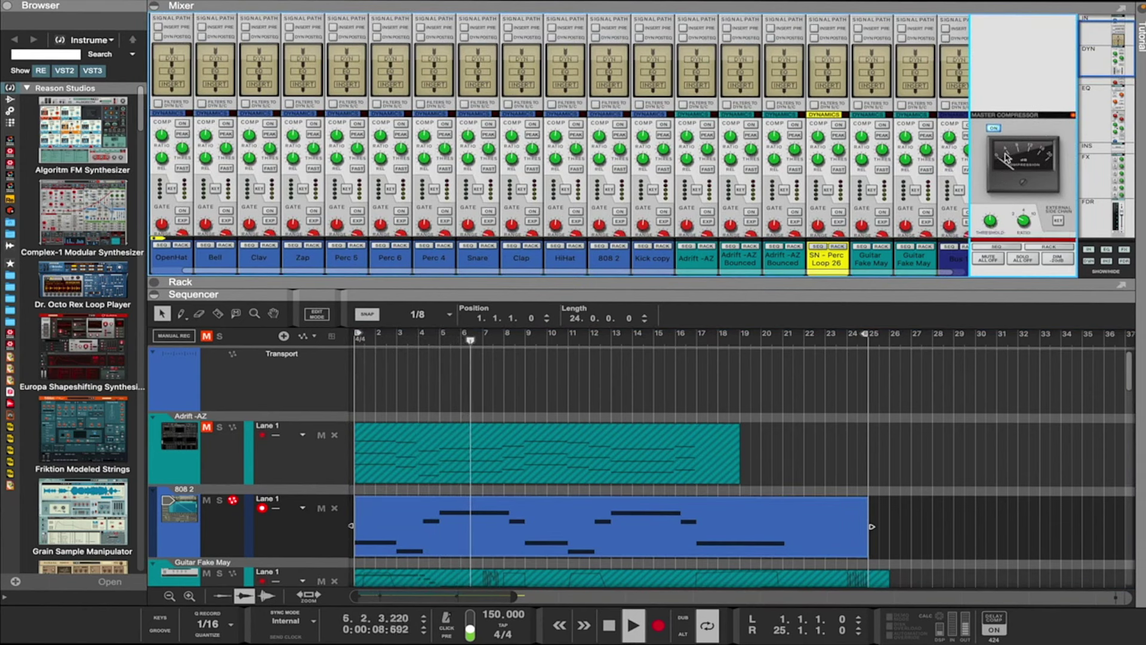
pyautogui.scroll(-8, 1007, 157)
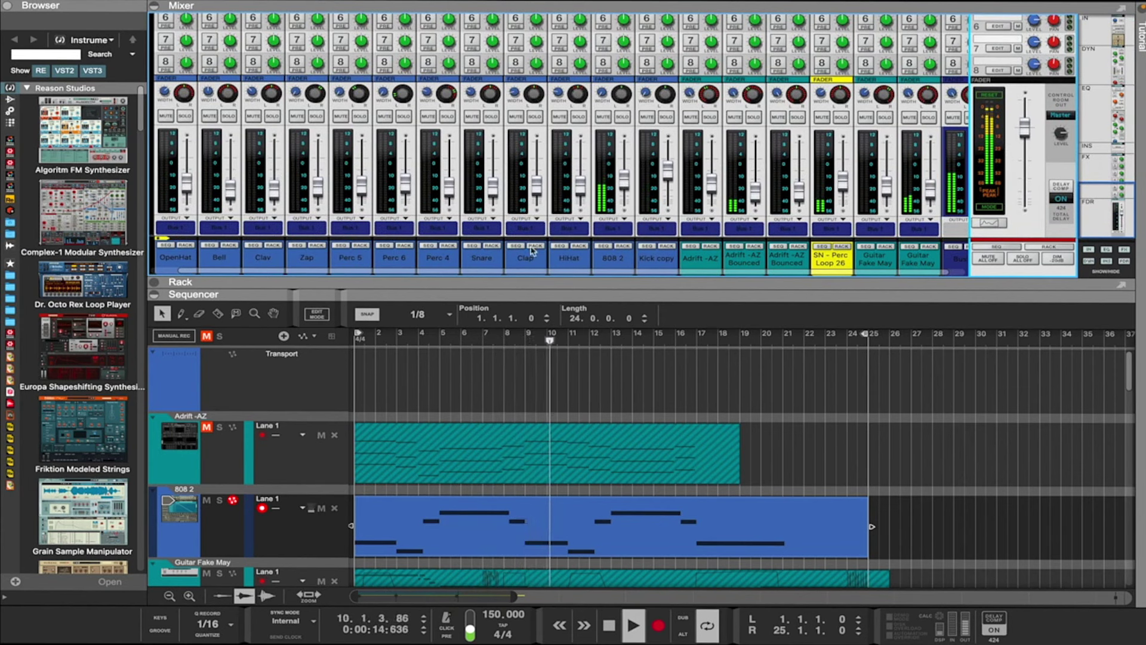
# Move the right loop locator to the end of the Adrift -AZ Bounced Dub clip, at 34.4.3.0
pyautogui.scroll(-2, 489, 458)
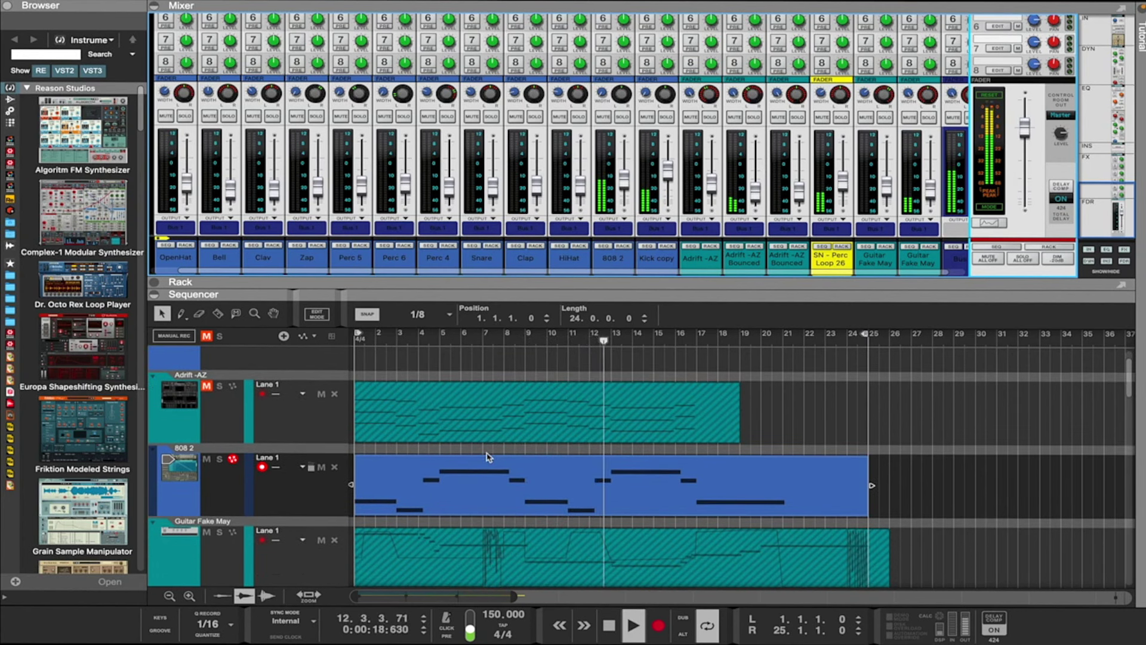
pyautogui.scroll(-4, 489, 457)
pyautogui.scroll(-2, 488, 457)
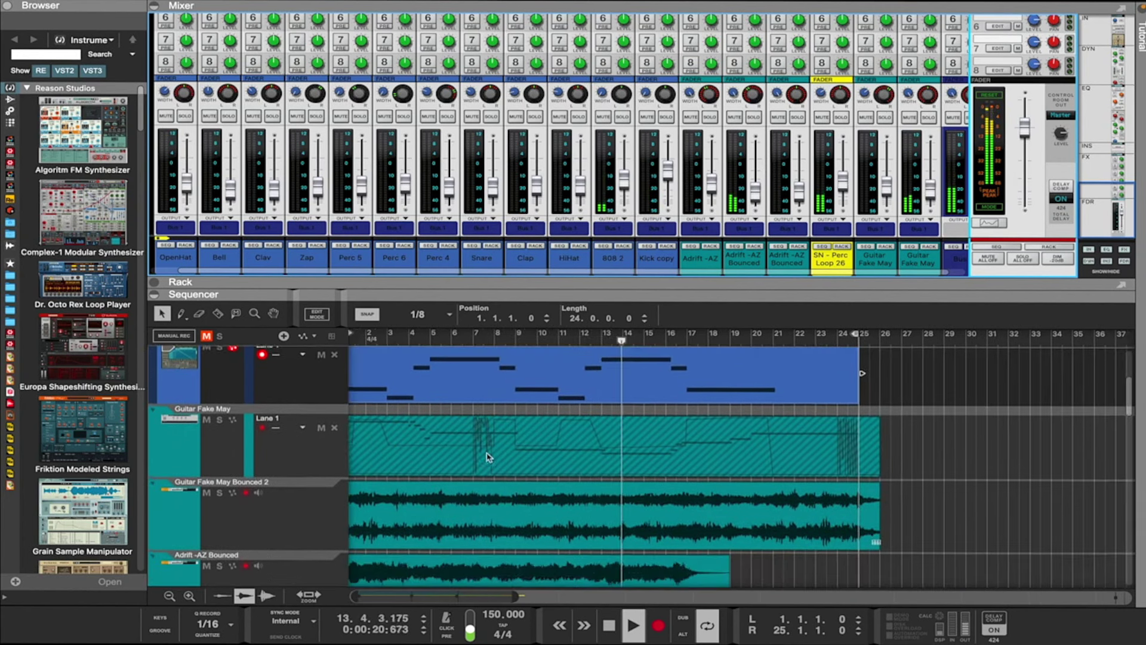
pyautogui.scroll(-4, 489, 457)
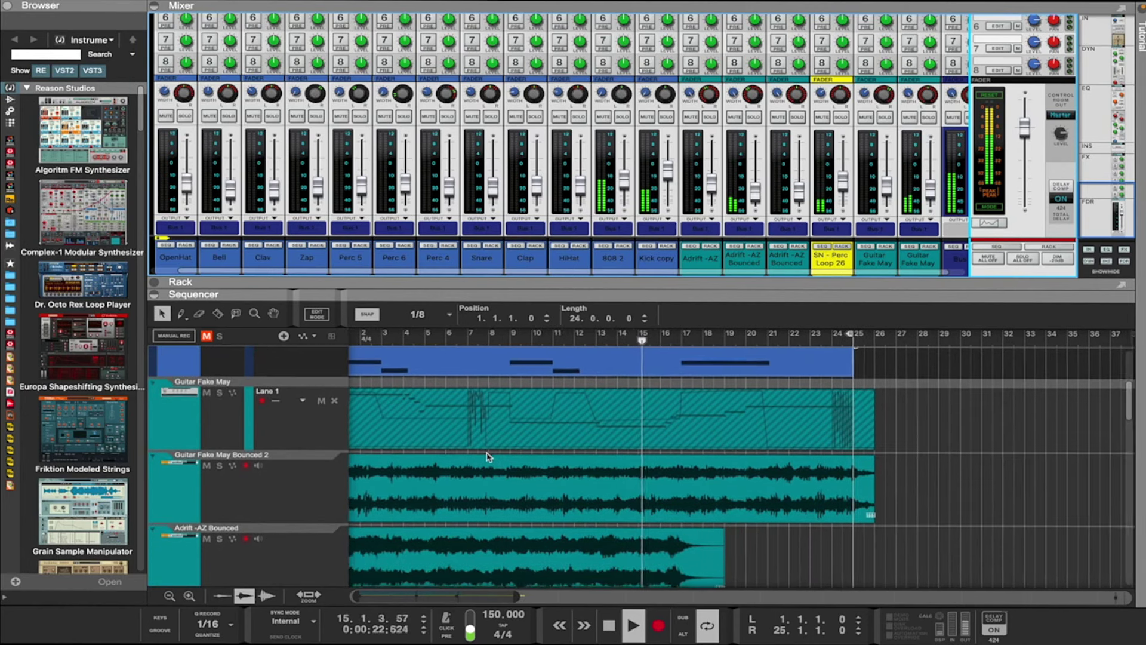
pyautogui.scroll(-7, 488, 458)
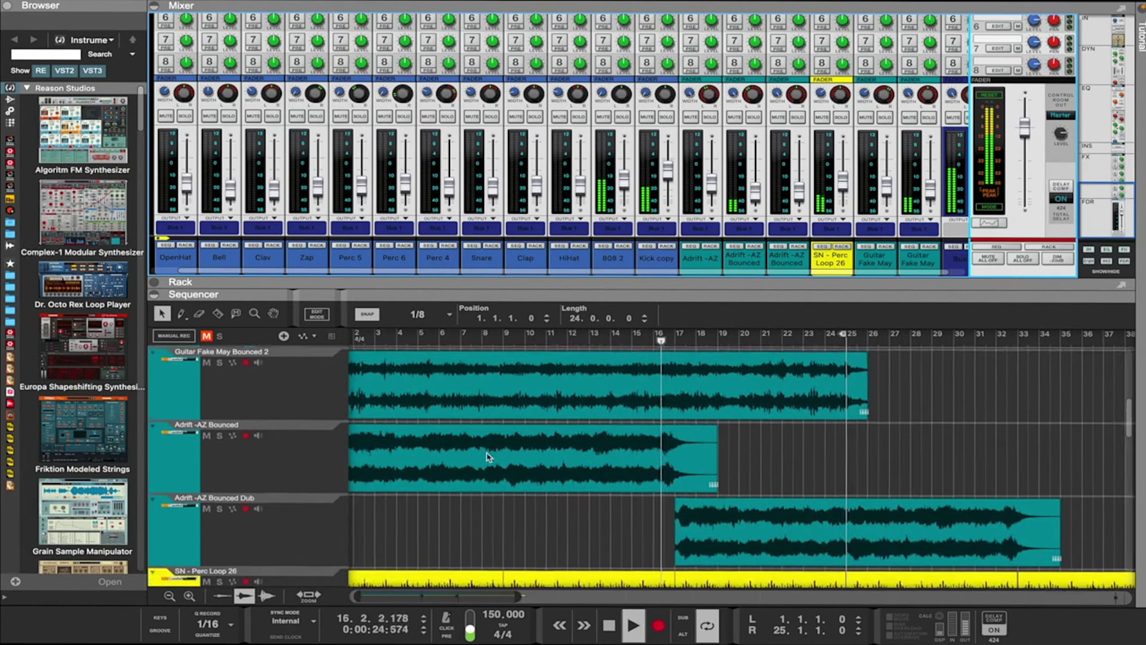
pyautogui.scroll(1, 486, 465)
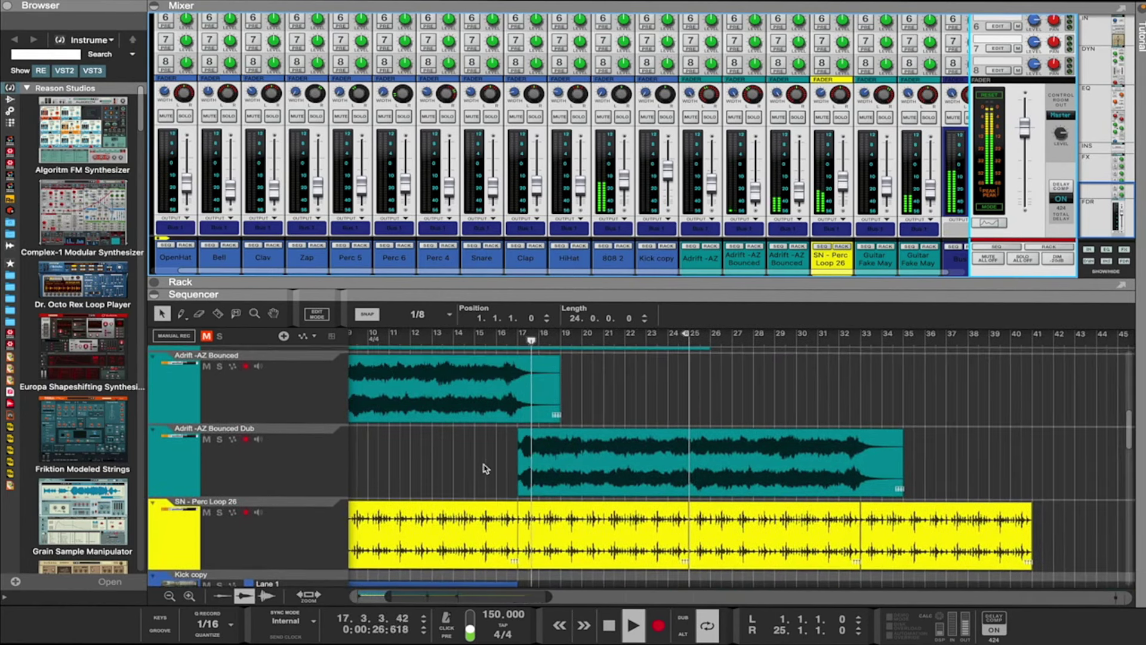
pyautogui.scroll(5, 485, 468)
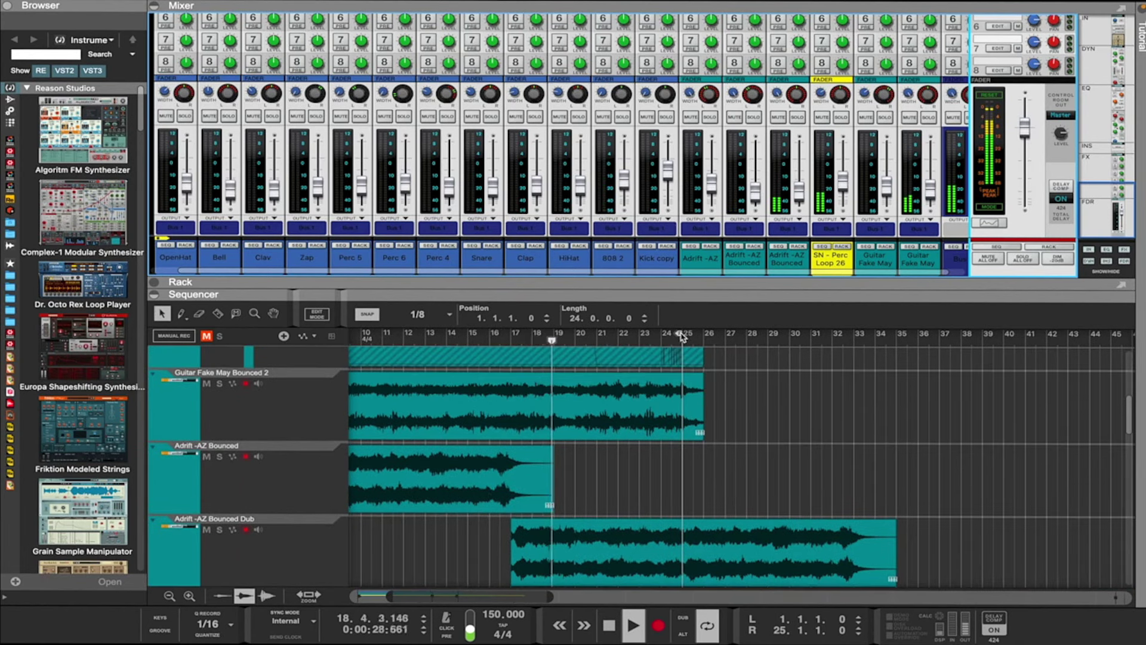
pyautogui.moveTo(682, 336)
pyautogui.mouseDown()
pyautogui.moveTo(905, 353)
pyautogui.moveTo(894, 363)
pyautogui.mouseUp()
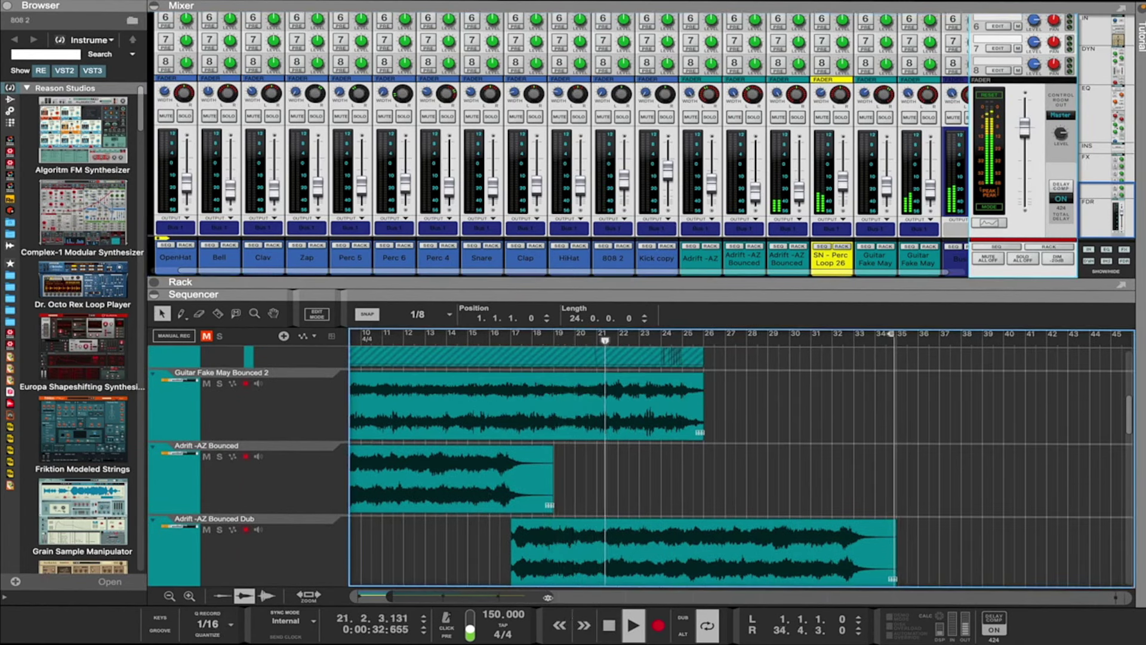
# Bring the whole arrangement into view and set the right loop locator to bar 33
pyautogui.moveTo(548, 597); pyautogui.dragTo(609, 599)
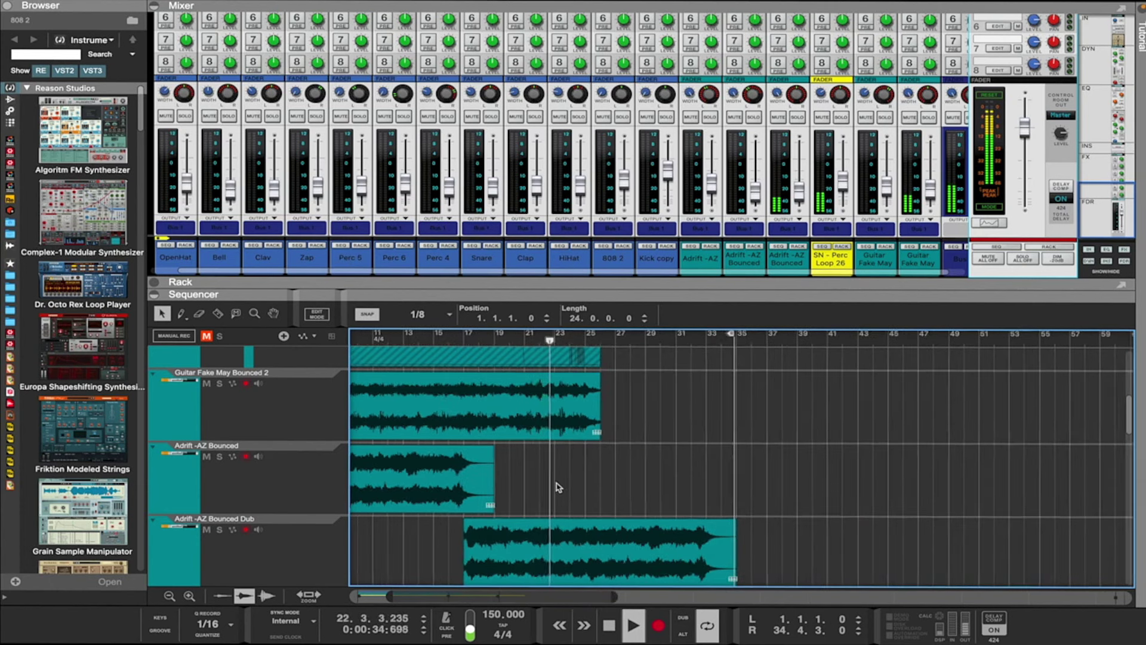
pyautogui.scroll(-7, 556, 487)
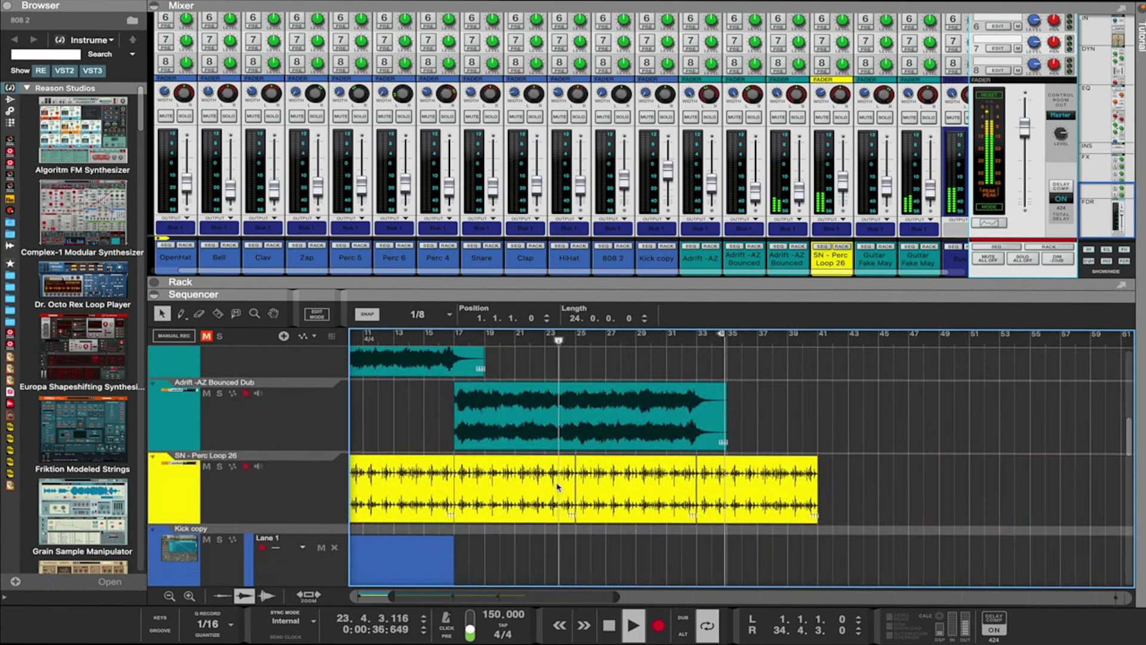
pyautogui.scroll(-1, 556, 486)
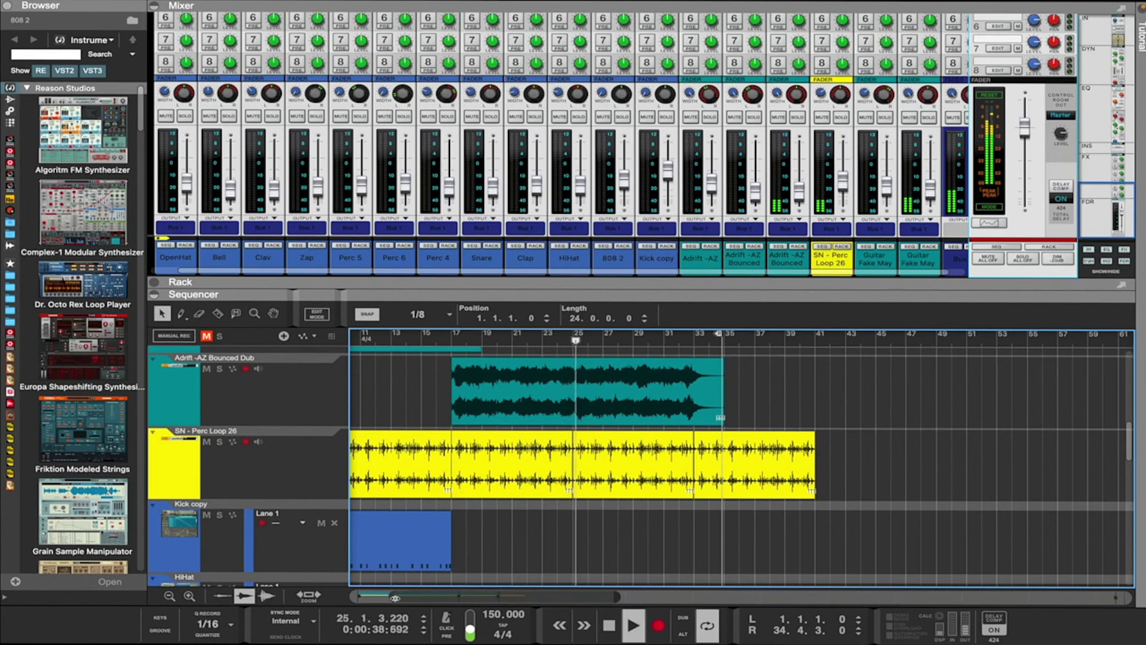
pyautogui.moveTo(394, 597); pyautogui.dragTo(332, 598)
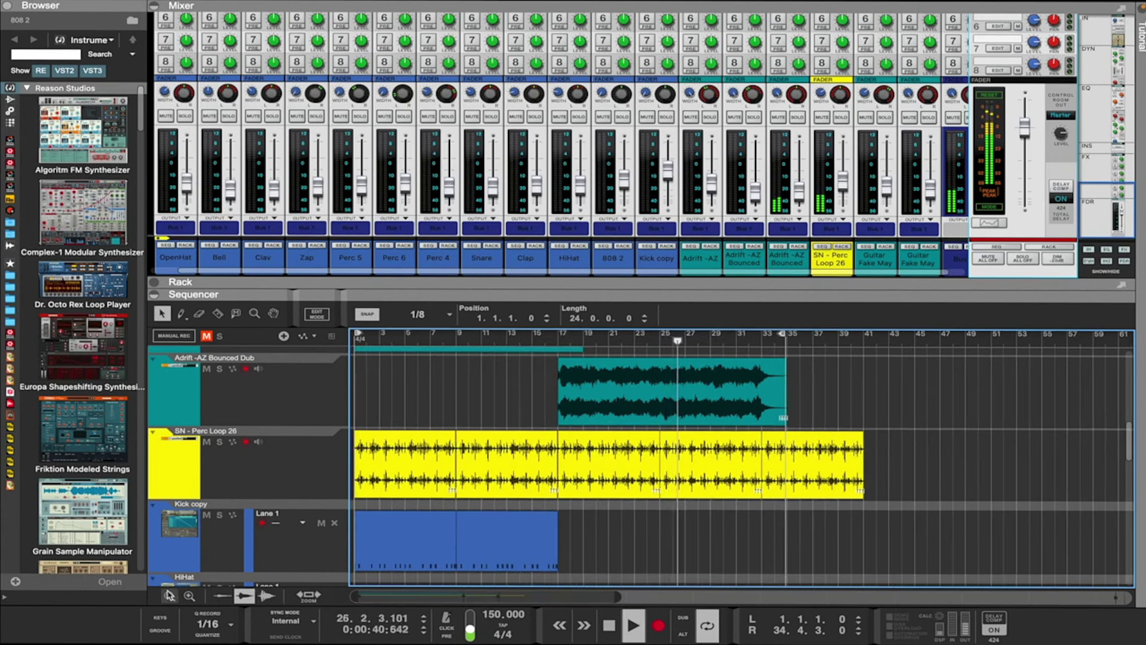
pyautogui.click(169, 596)
pyautogui.click(170, 596)
pyautogui.click(169, 596)
pyautogui.scroll(4, 723, 382)
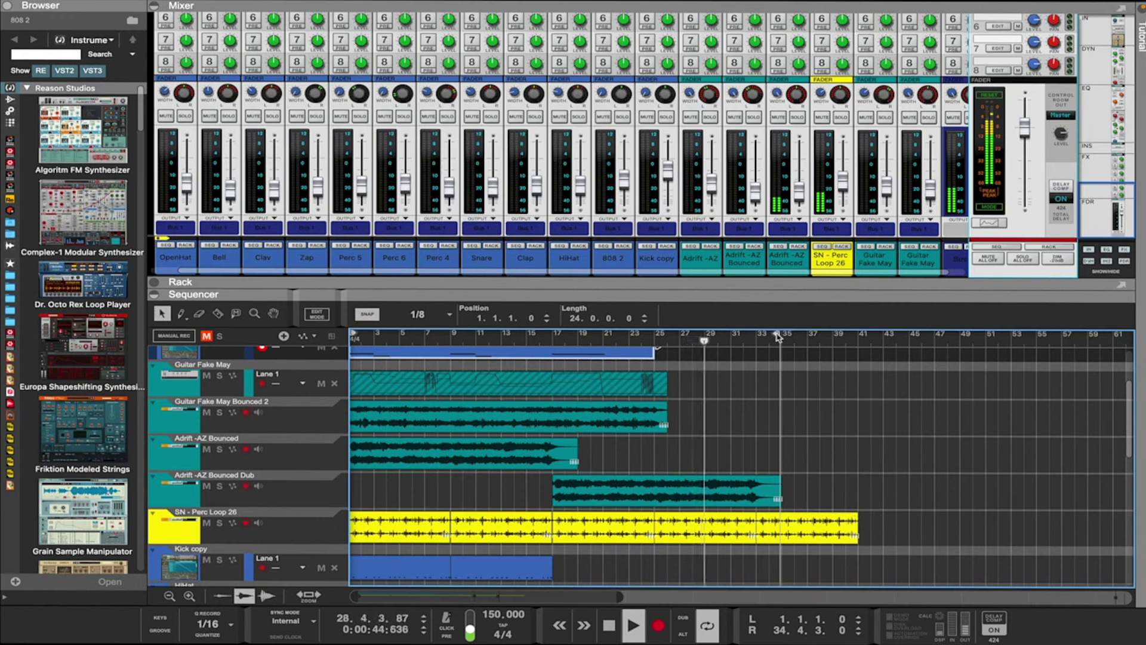
pyautogui.moveTo(778, 336); pyautogui.dragTo(756, 339)
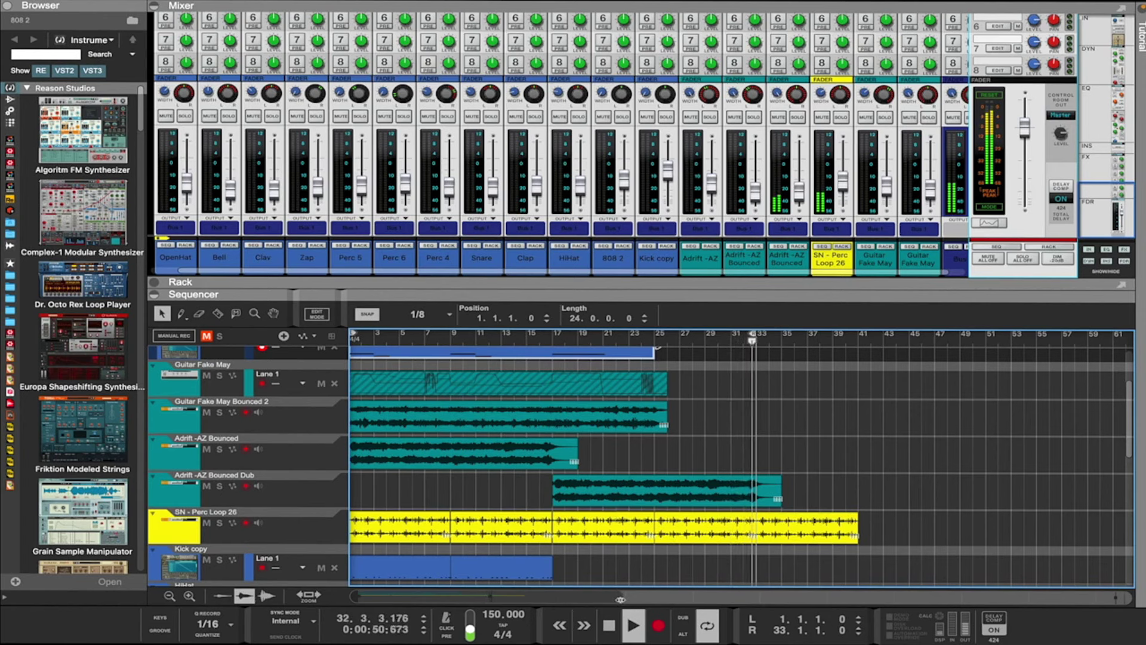
# Mute the Guitar Fake May Bounced 2 track
pyautogui.moveTo(621, 598); pyautogui.dragTo(494, 596)
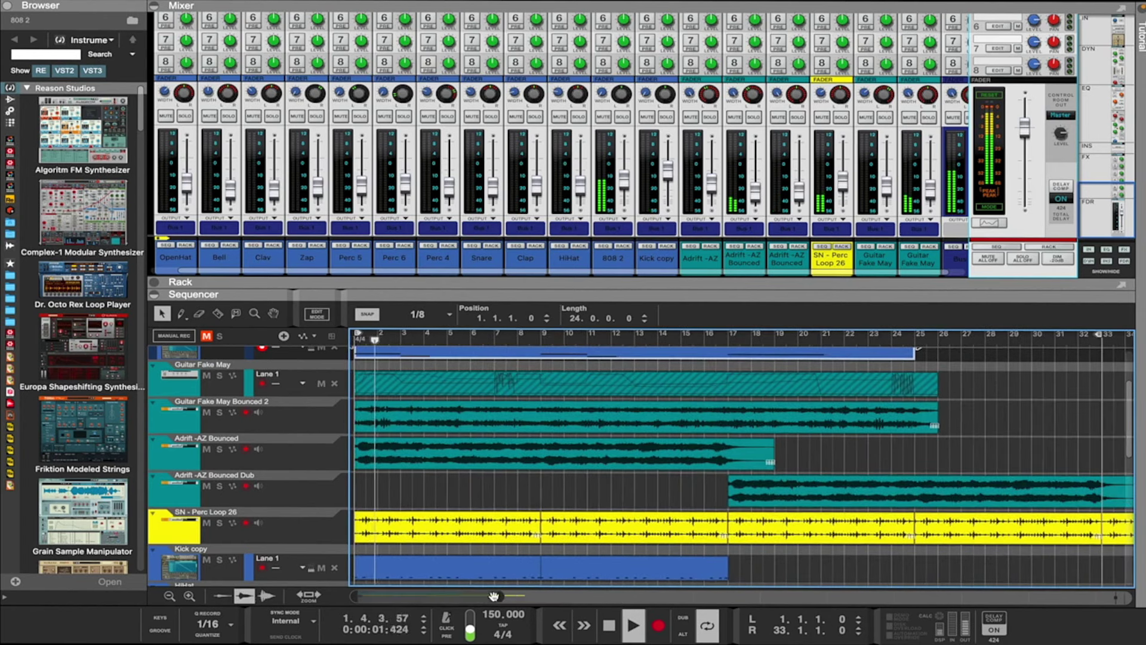
pyautogui.click(169, 598)
pyautogui.click(169, 598)
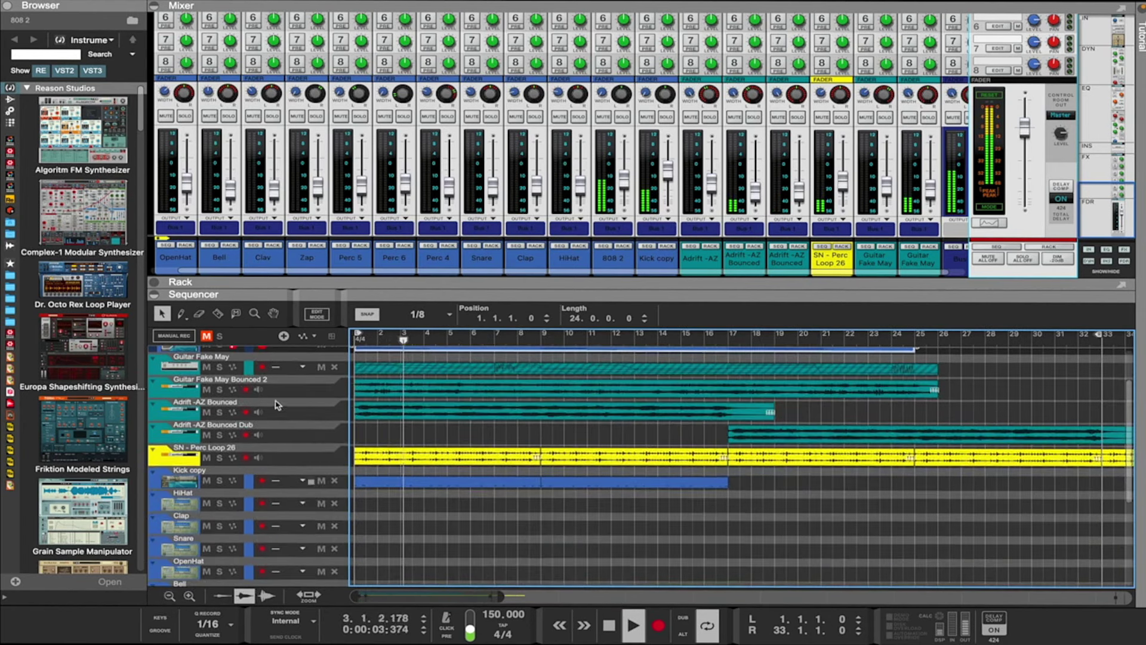
pyautogui.click(207, 390)
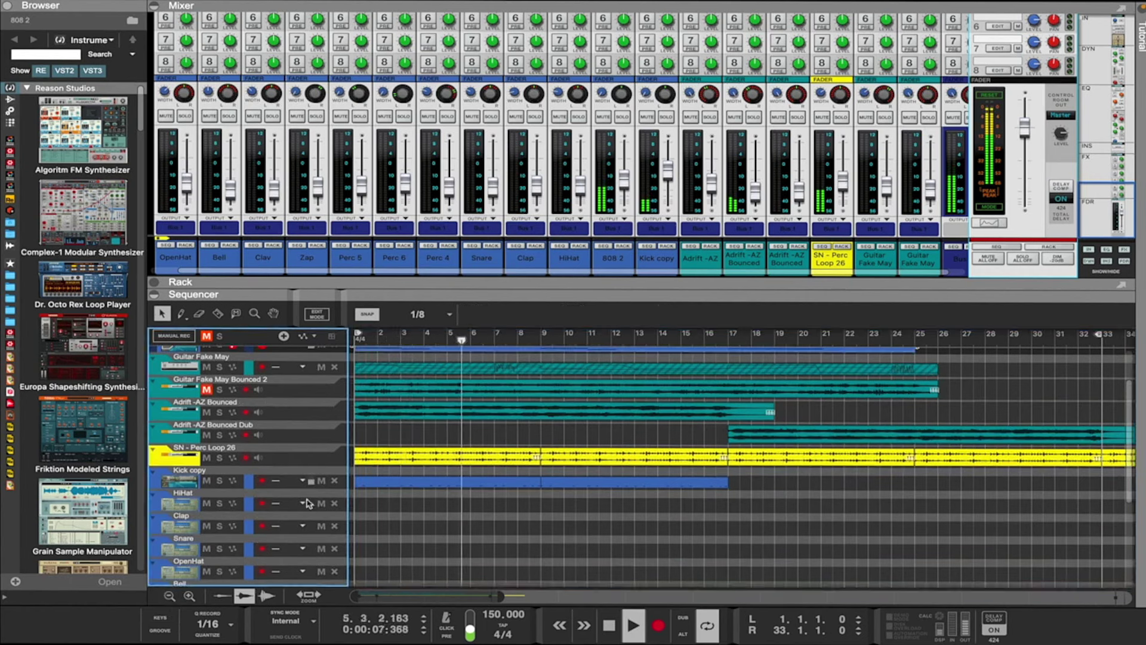
# Collapse the mixer to give the sequencer full height and select the Adrift -AZ Bounced clip
pyautogui.click(189, 597)
pyautogui.click(188, 597)
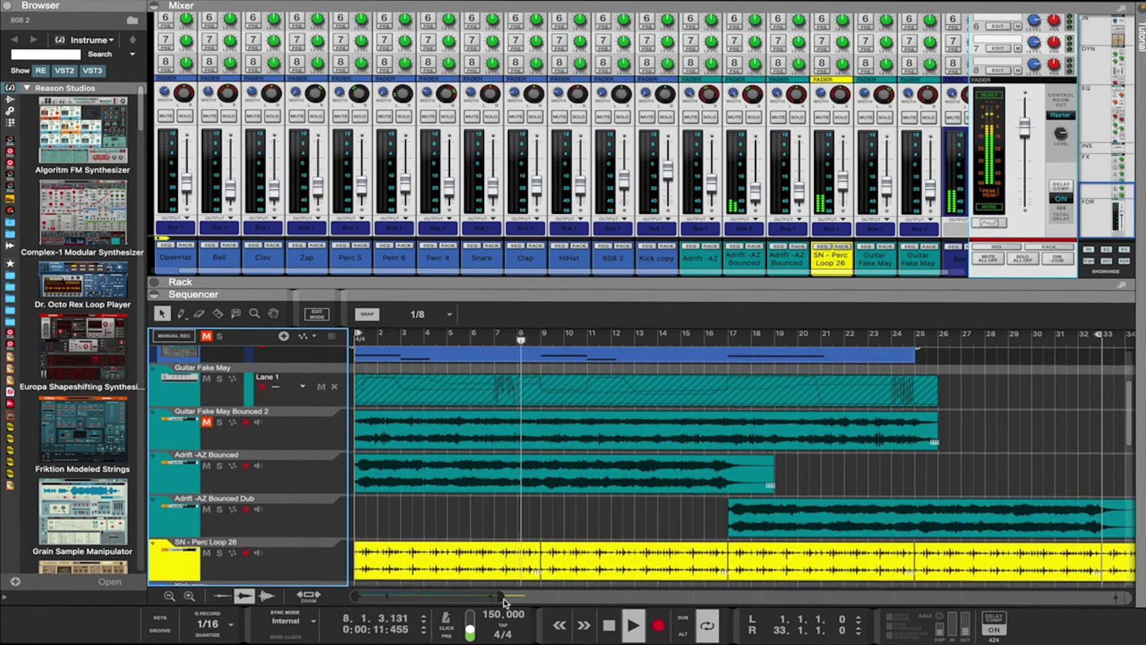
pyautogui.moveTo(503, 600); pyautogui.dragTo(619, 598)
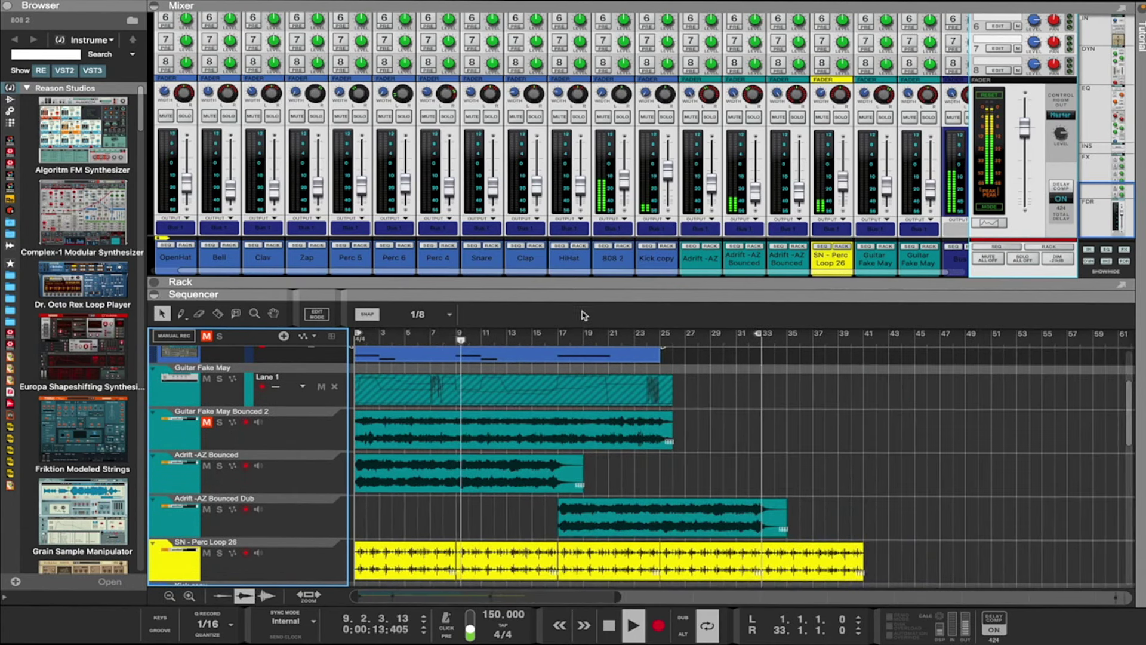
pyautogui.moveTo(587, 297); pyautogui.dragTo(583, 5)
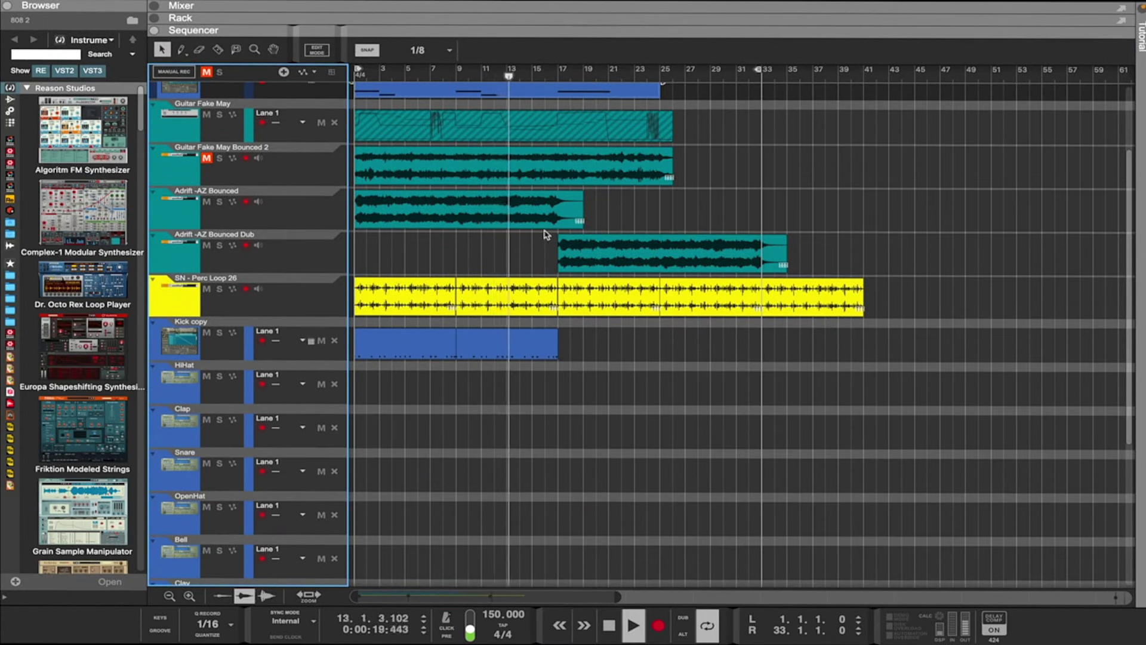
pyautogui.scroll(3, 555, 236)
pyautogui.hscroll(-1, 546, 235)
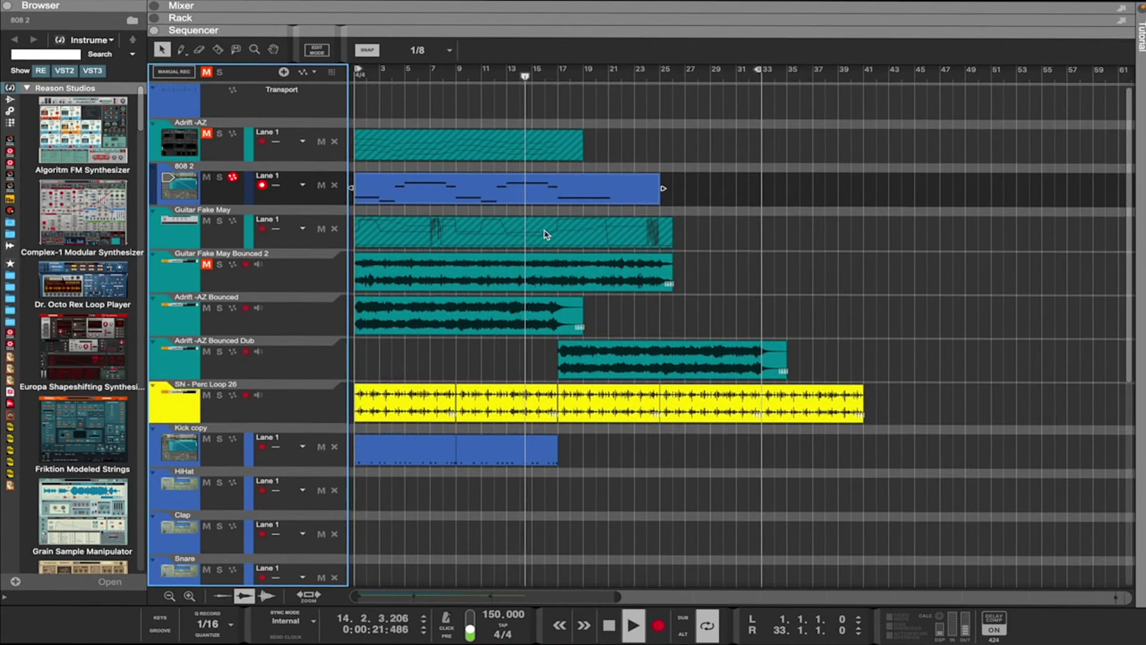
pyautogui.moveTo(439, 316); pyautogui.dragTo(389, 326)
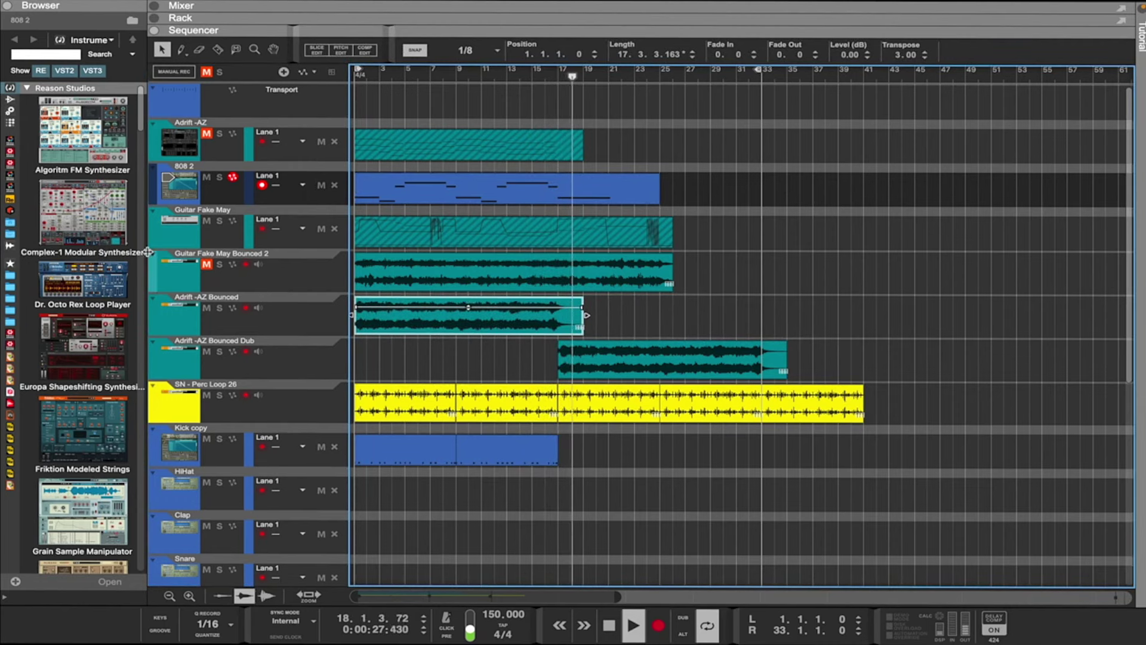